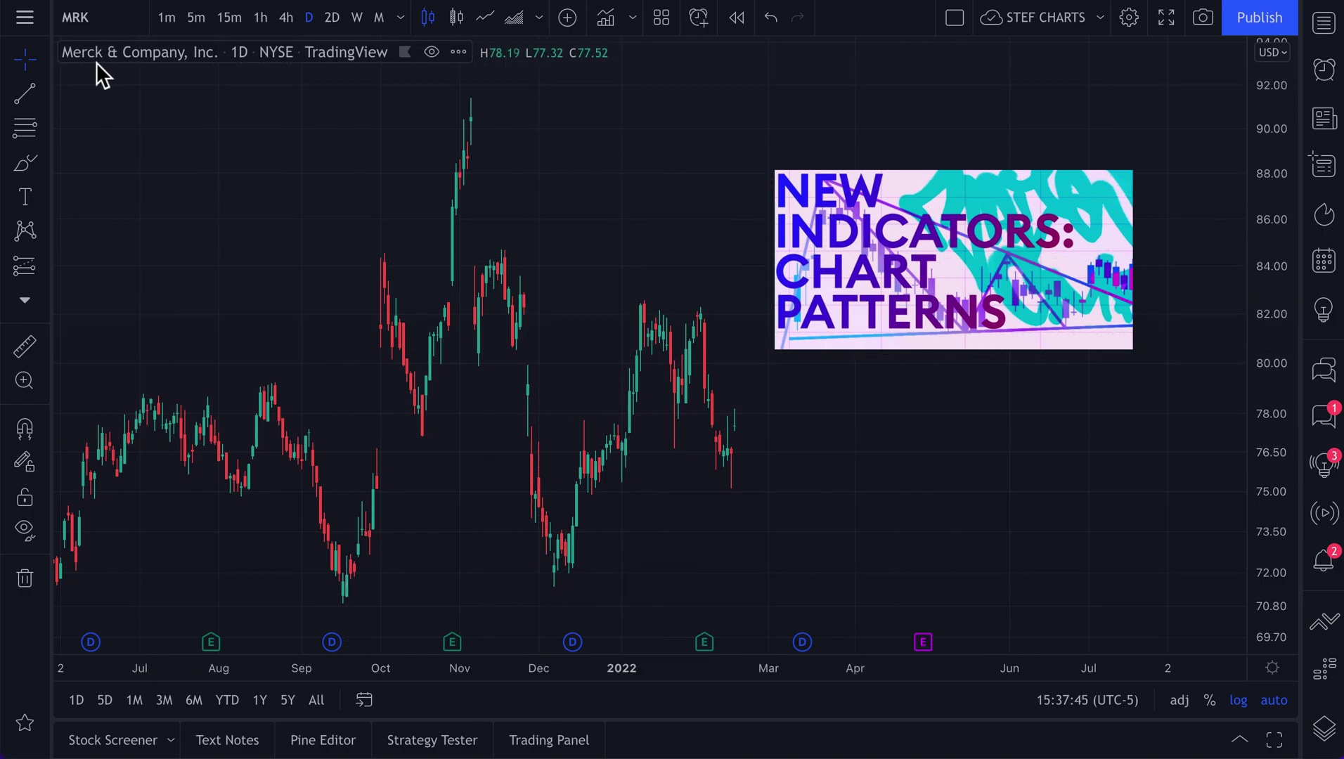
- Add the Chart Pattern Double Top indicator from the technical chart patterns to the MRK daily chart
{"action": "left_click", "coordinate": [602, 22]}
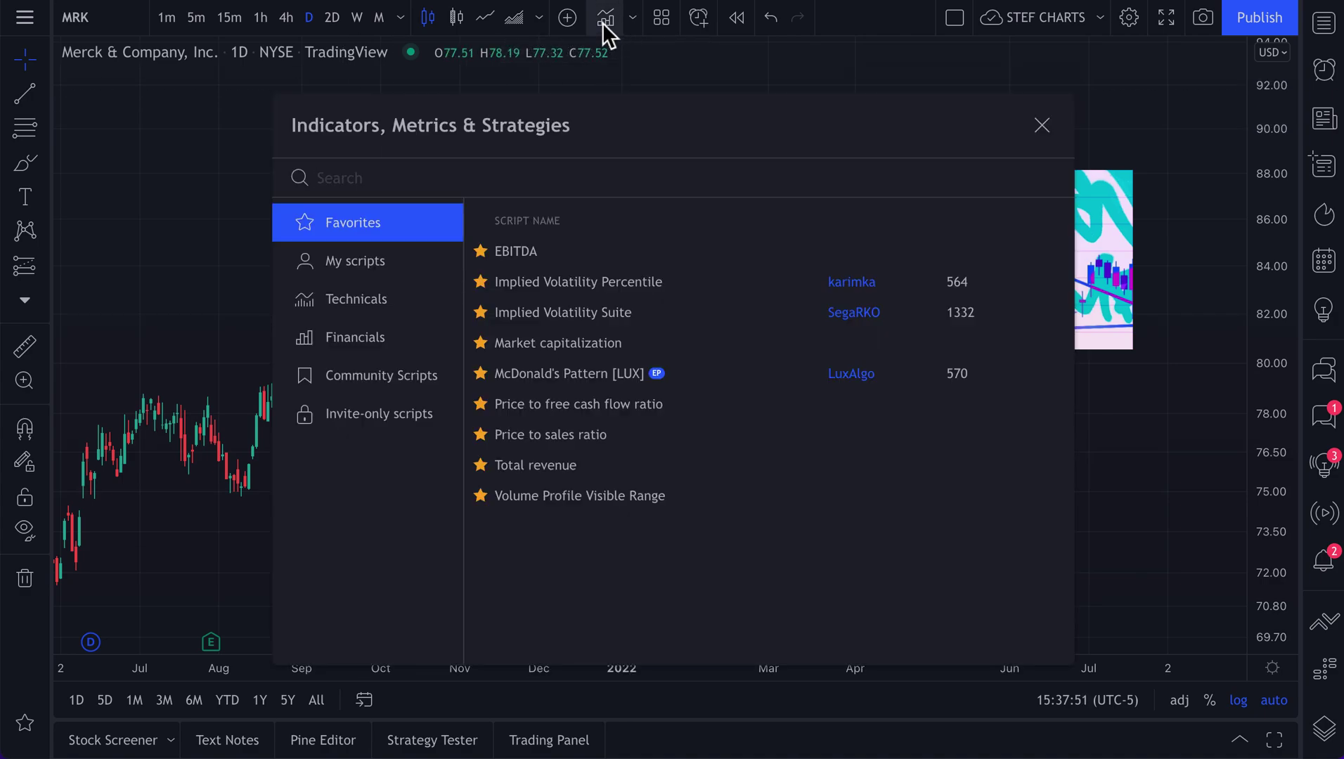
{"action": "left_click", "coordinate": [360, 312]}
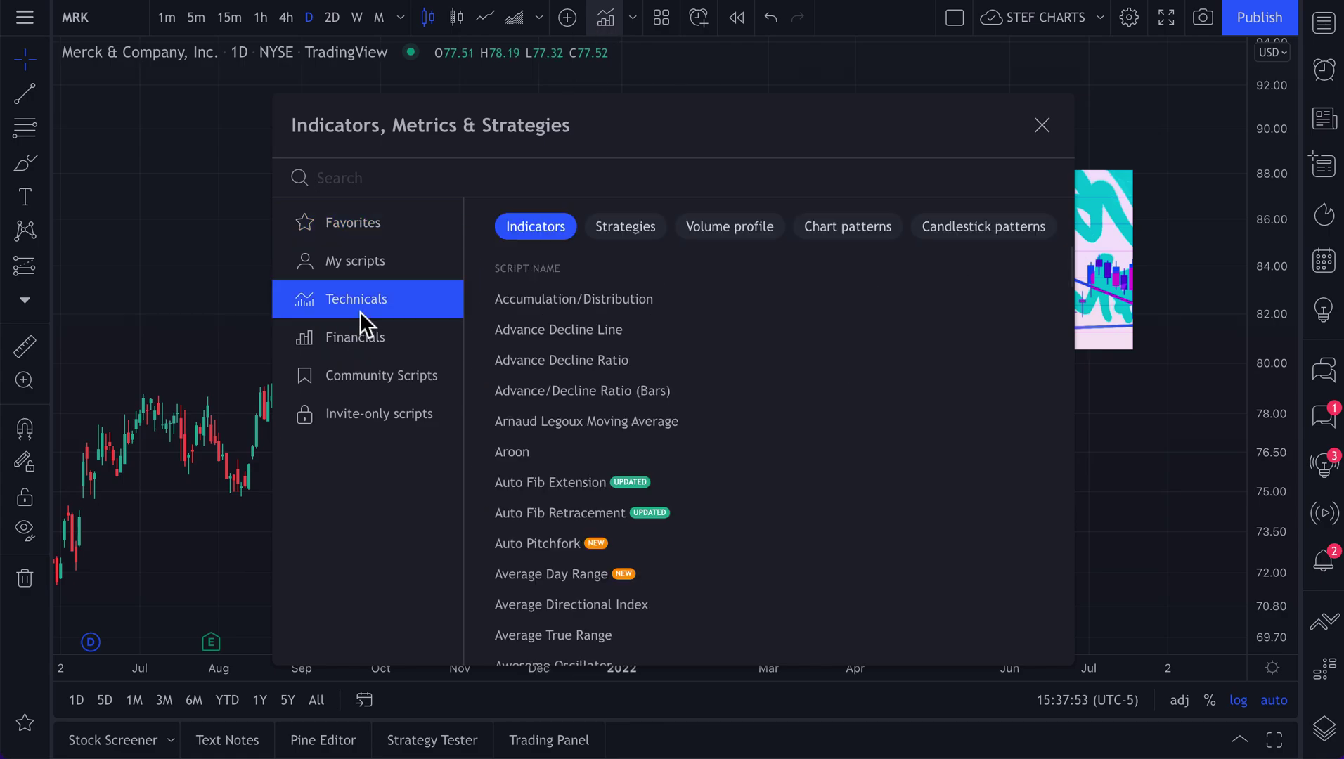
{"action": "left_click", "coordinate": [853, 226]}
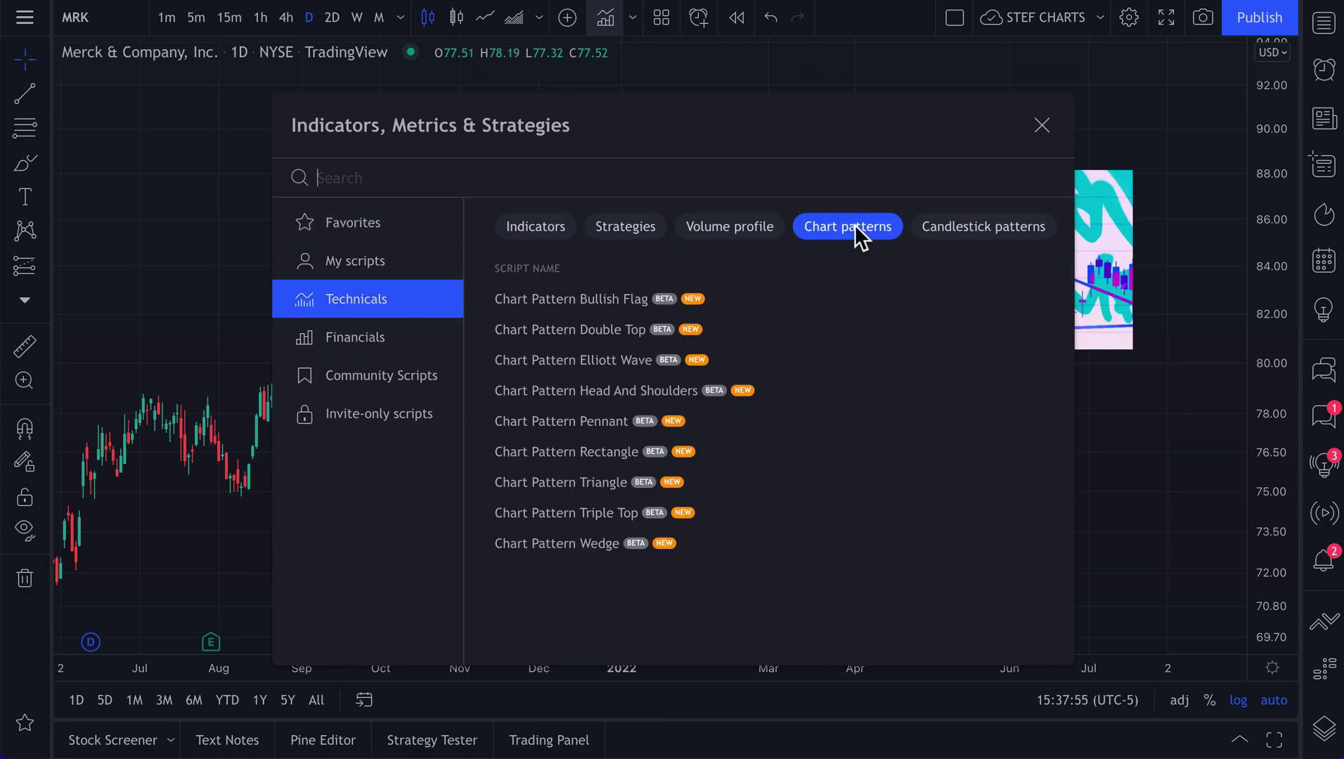
{"action": "left_click", "coordinate": [598, 331]}
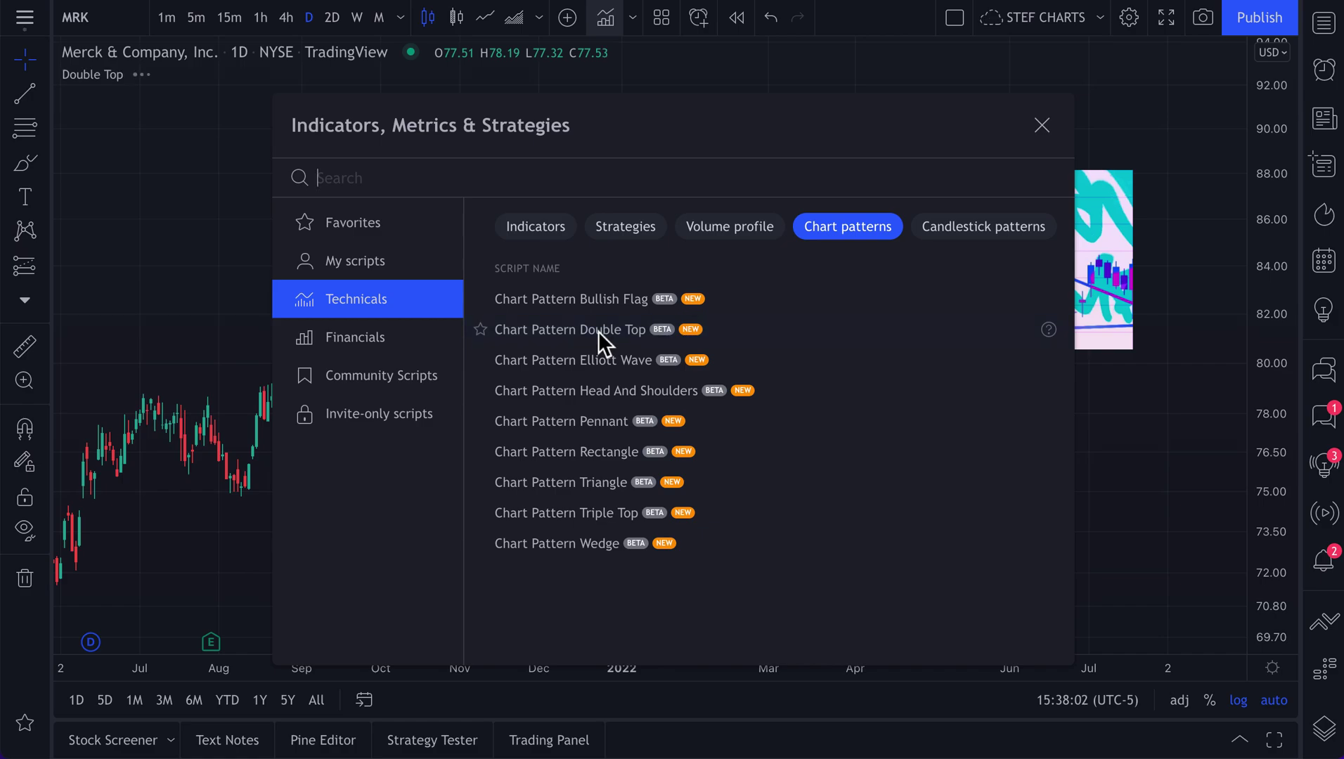
{"action": "left_click", "coordinate": [1045, 134]}
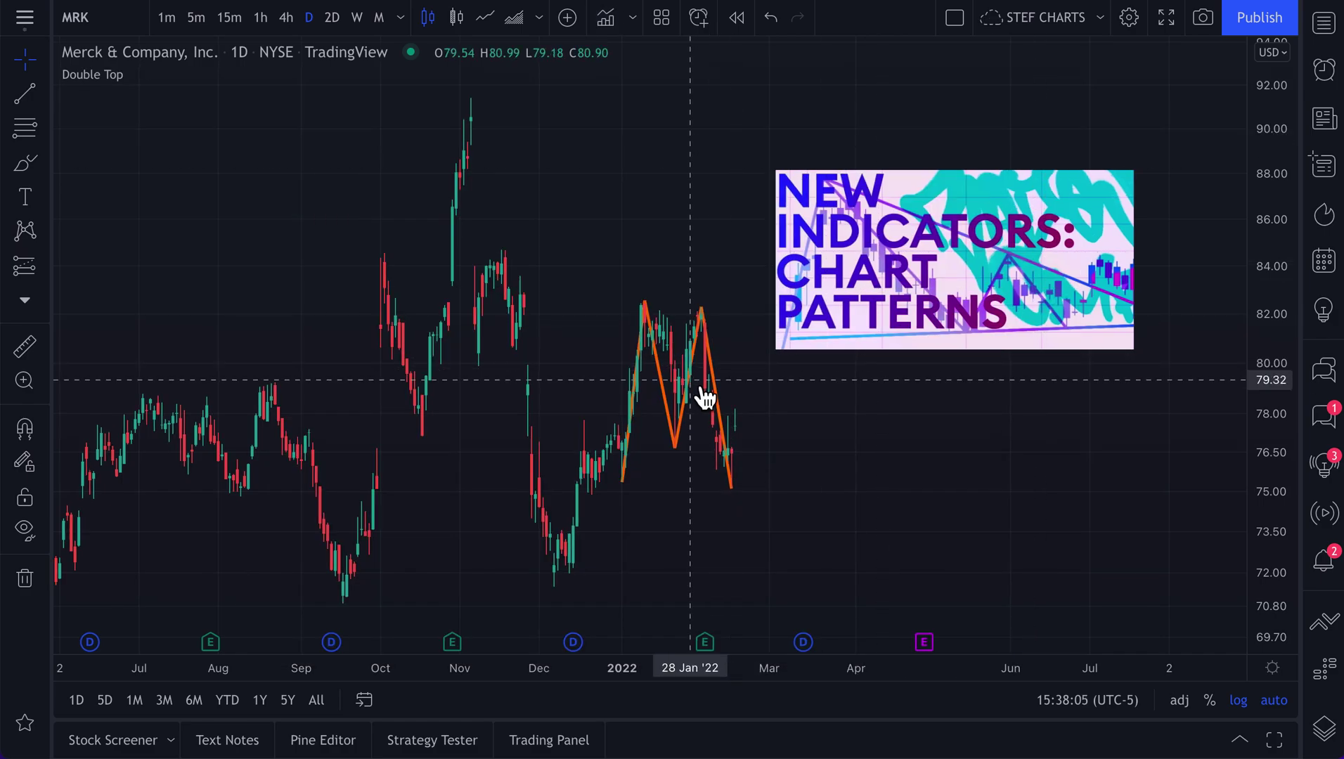
- Try a red brush highlight across the two peaks of the early 2022 double top and undo it
{"action": "scroll", "coordinate": [700, 390], "scroll_direction": "up", "scroll_amount": 5}
{"action": "left_click_drag", "start_coordinate": [715, 492], "coordinate": [665, 489]}
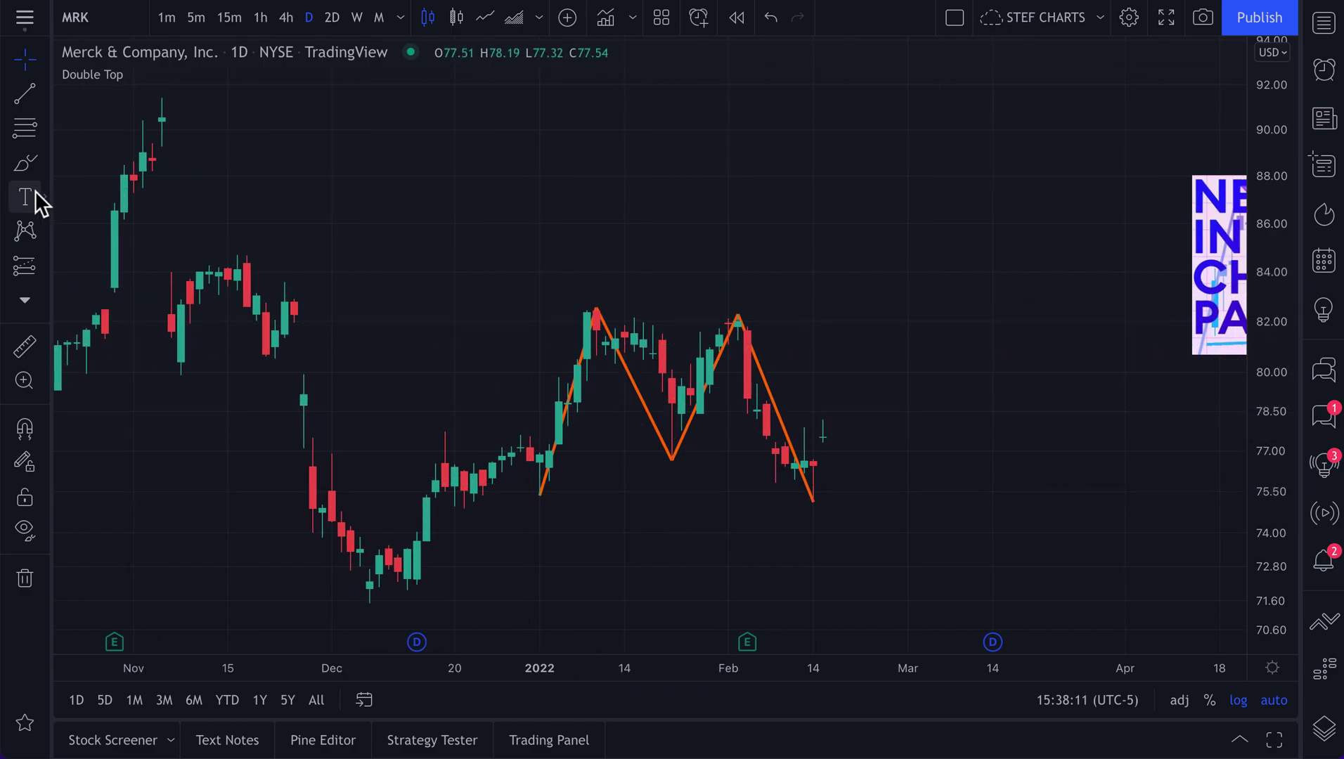
{"action": "left_click", "coordinate": [25, 163]}
{"action": "mouse_move", "coordinate": [813, 511]}
{"action": "left_mouse_down"}
{"action": "mouse_move", "coordinate": [847, 420]}
{"action": "mouse_move", "coordinate": [833, 513]}
{"action": "left_mouse_up"}
{"action": "key", "text": "ctrl+z"}
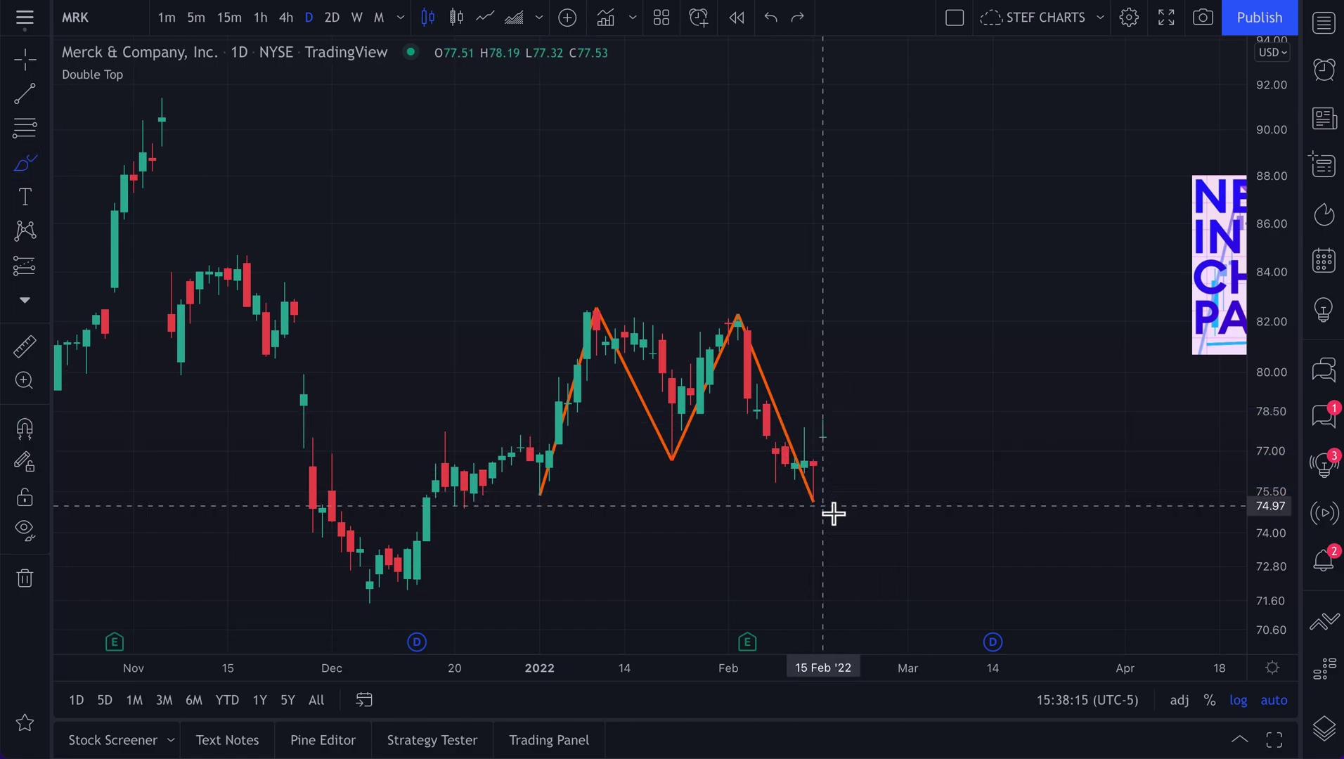
{"action": "mouse_move", "coordinate": [555, 306]}
{"action": "left_mouse_down"}
{"action": "mouse_move", "coordinate": [681, 302]}
{"action": "mouse_move", "coordinate": [732, 321]}
{"action": "mouse_move", "coordinate": [569, 322]}
{"action": "left_mouse_up"}
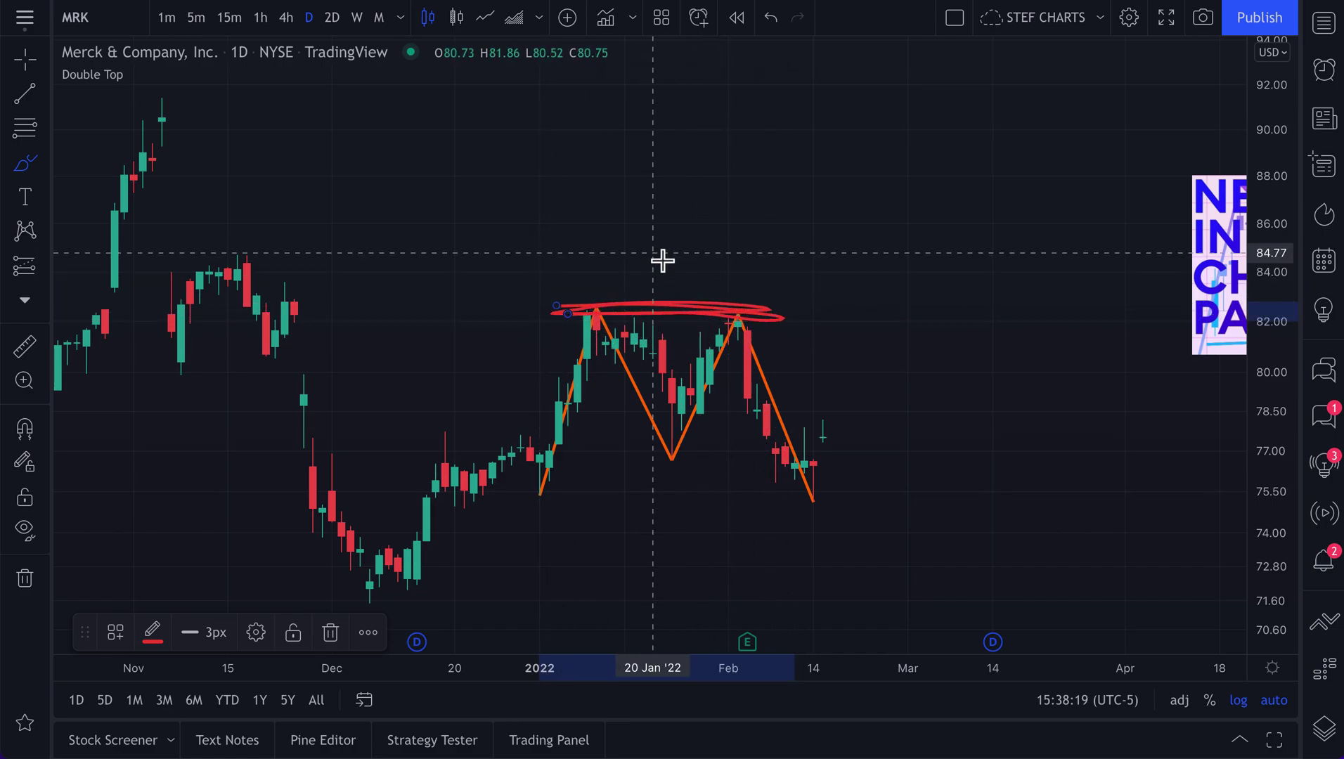
{"action": "key", "text": "ctrl+z"}
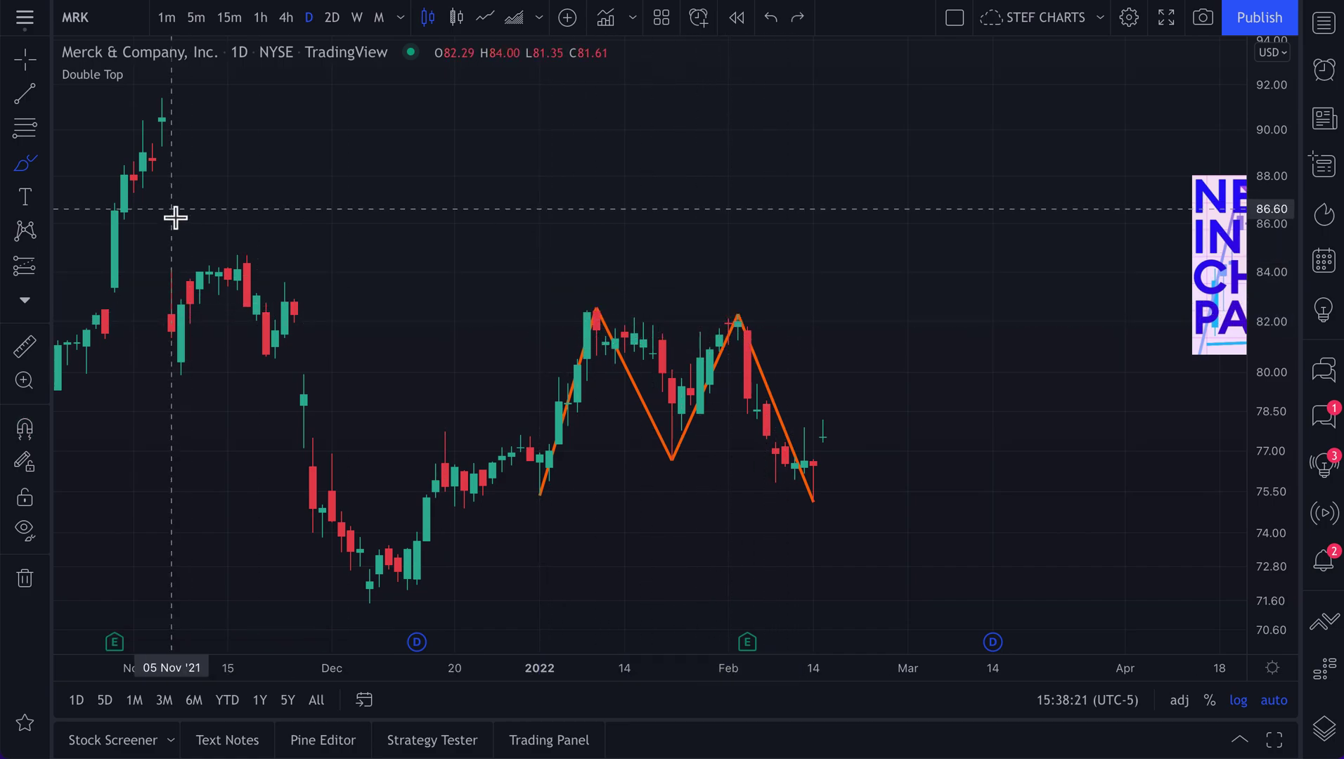
- Draw a near-horizontal trend line across the two double top peaks and shift it slightly towards earlier dates
{"action": "left_click", "coordinate": [45, 94]}
{"action": "left_click", "coordinate": [101, 94]}
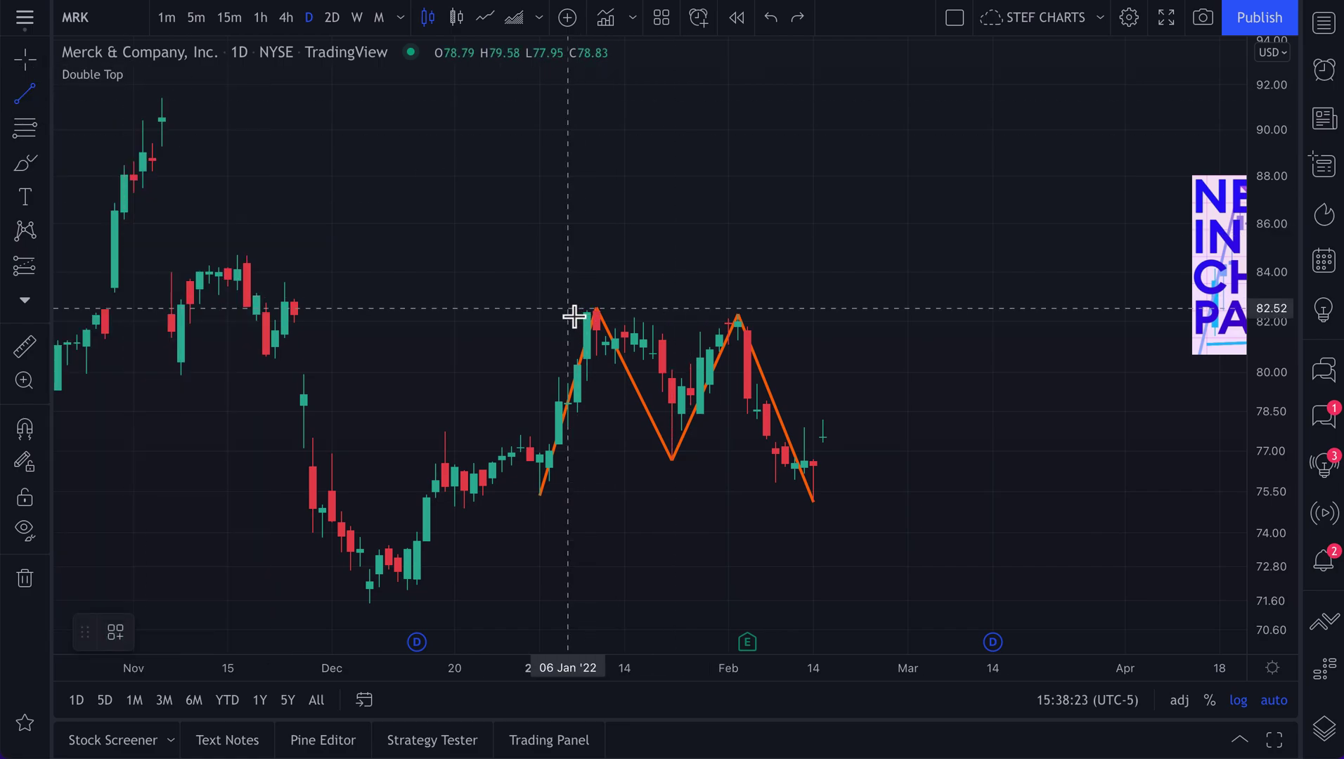
{"action": "left_click", "coordinate": [549, 307]}
{"action": "left_click", "coordinate": [814, 311]}
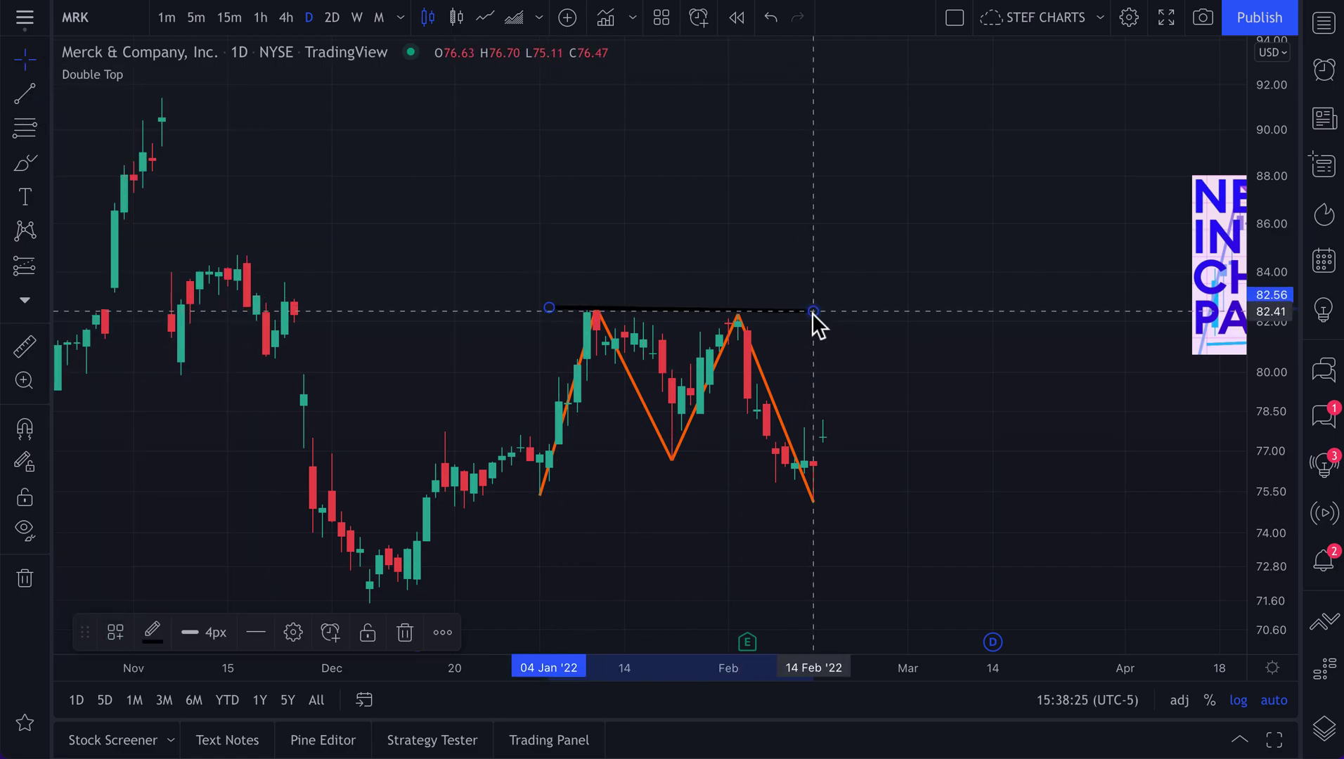
{"action": "left_click_drag", "start_coordinate": [683, 309], "coordinate": [661, 316]}
{"action": "left_click", "coordinate": [685, 282]}
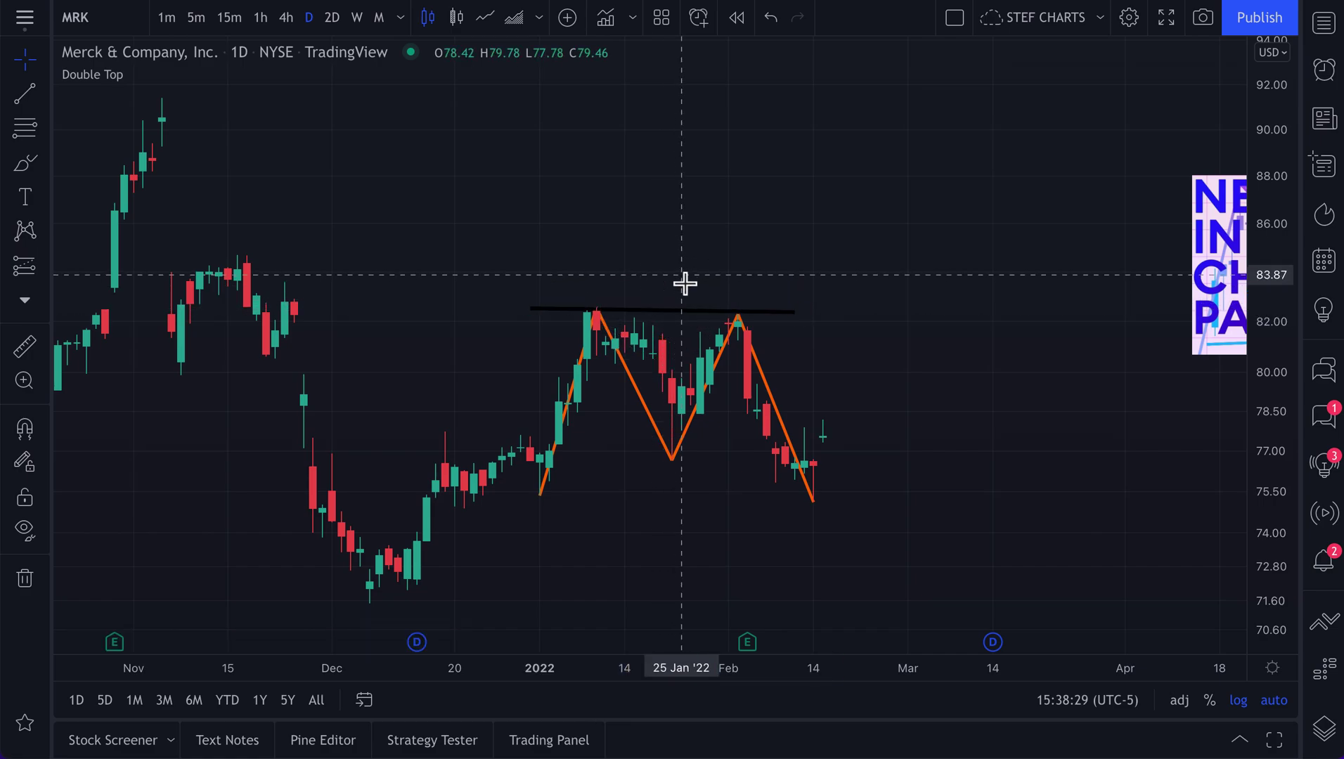
- Circle both double top peaks with the brush and sketch a rising price path from the last candle to peak level
{"action": "left_click", "coordinate": [26, 171]}
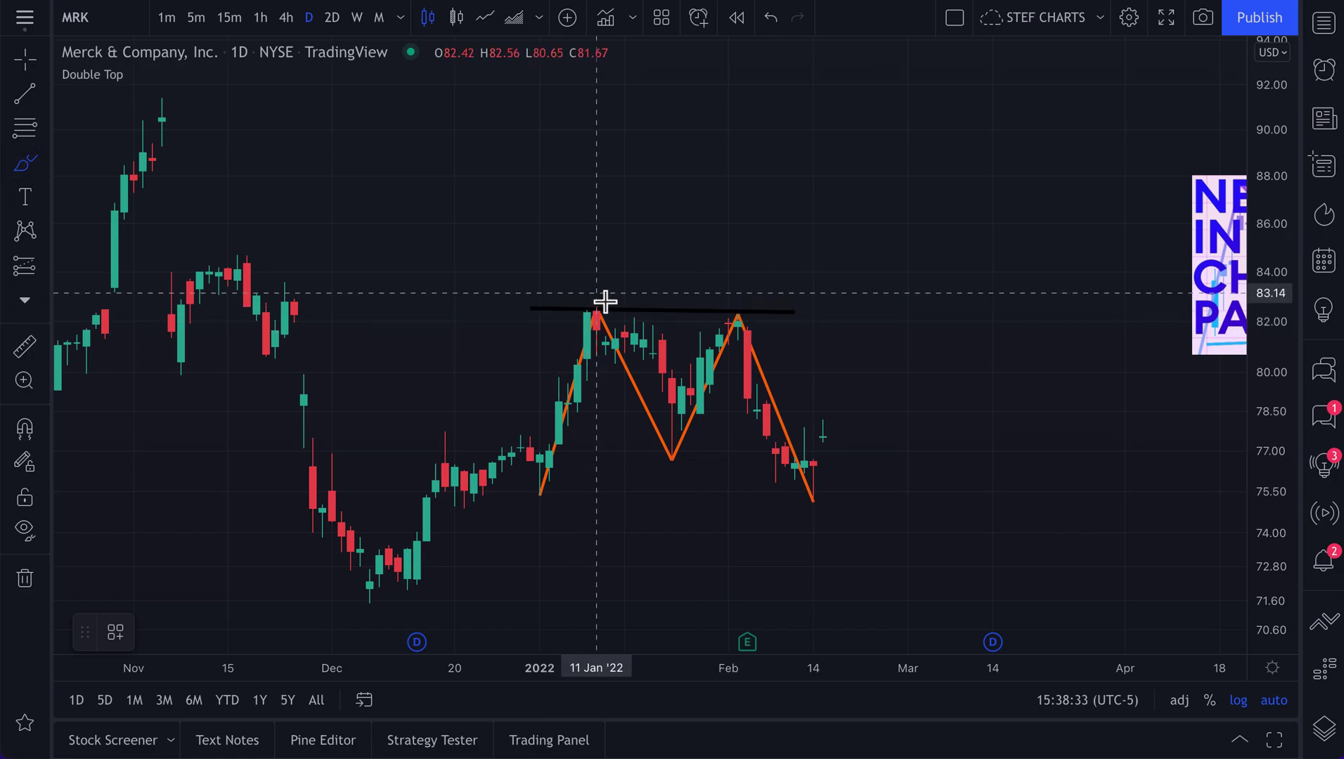
{"action": "mouse_move", "coordinate": [593, 295]}
{"action": "left_mouse_down"}
{"action": "mouse_move", "coordinate": [578, 314]}
{"action": "mouse_move", "coordinate": [622, 316]}
{"action": "mouse_move", "coordinate": [583, 317]}
{"action": "mouse_move", "coordinate": [605, 309]}
{"action": "mouse_move", "coordinate": [593, 295]}
{"action": "left_mouse_up"}
{"action": "mouse_move", "coordinate": [755, 305]}
{"action": "left_mouse_down"}
{"action": "mouse_move", "coordinate": [723, 312]}
{"action": "mouse_move", "coordinate": [741, 301]}
{"action": "mouse_move", "coordinate": [766, 329]}
{"action": "mouse_move", "coordinate": [728, 303]}
{"action": "mouse_move", "coordinate": [750, 305]}
{"action": "left_mouse_up"}
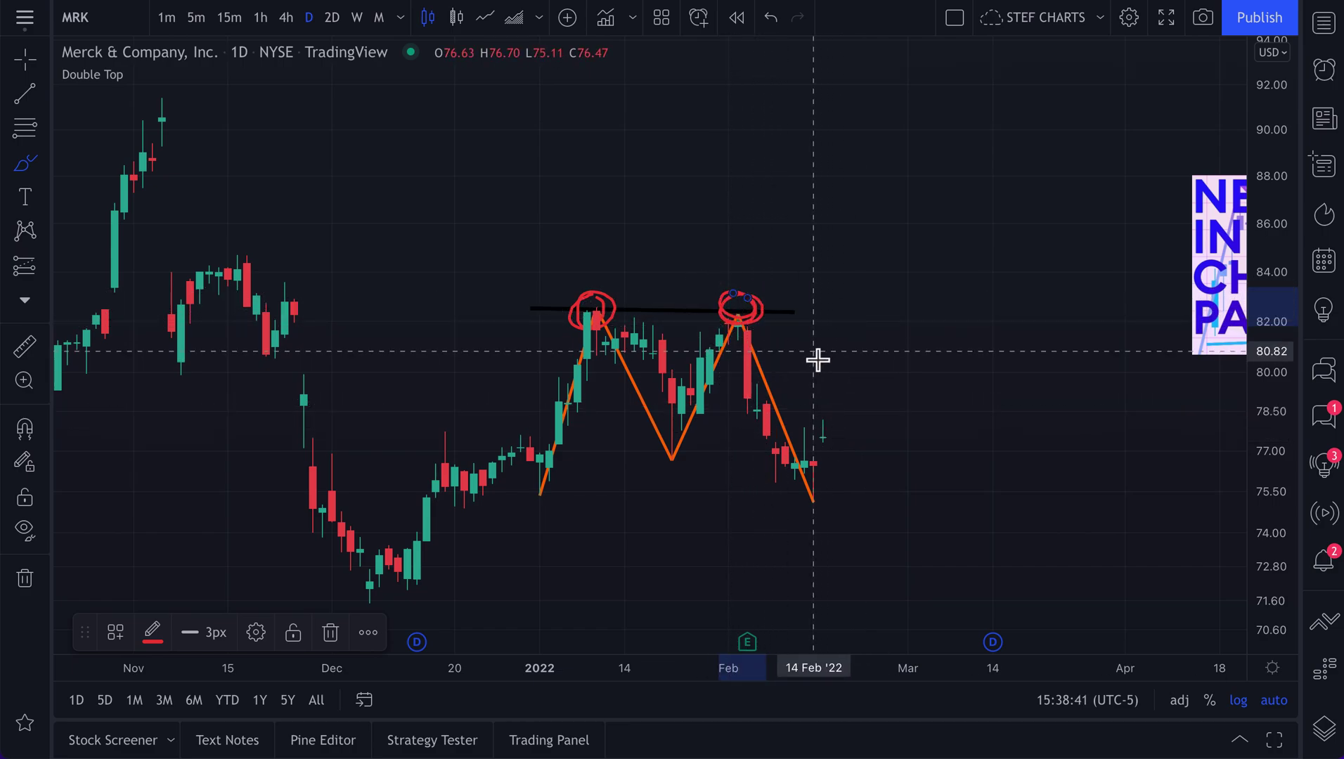
{"action": "mouse_move", "coordinate": [832, 427]}
{"action": "left_mouse_down"}
{"action": "mouse_move", "coordinate": [869, 413]}
{"action": "mouse_move", "coordinate": [889, 329]}
{"action": "mouse_move", "coordinate": [907, 314]}
{"action": "left_mouse_up"}
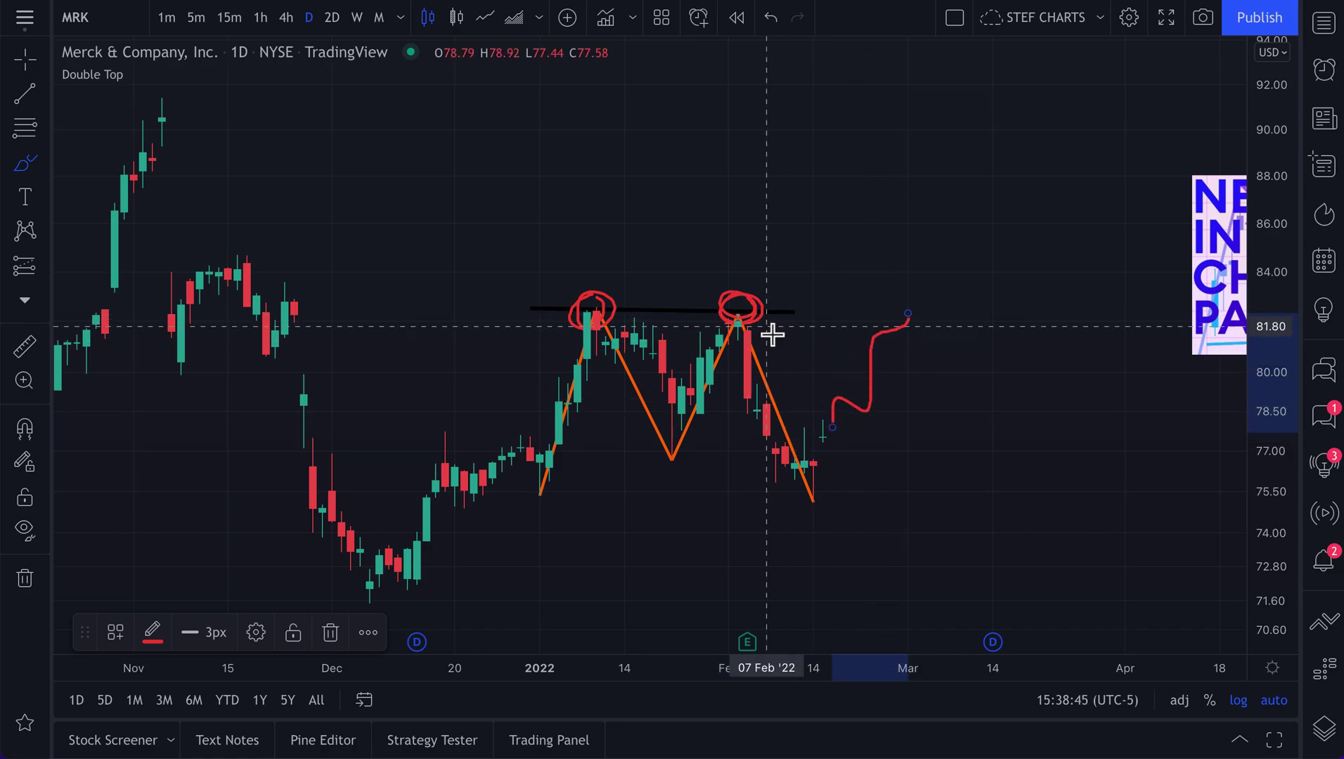
- Undo the brush strokes and the trend line around the double top pattern
{"action": "key", "text": "ctrl+z"}
{"action": "key", "text": "ctrl+z"}
{"action": "key", "text": "ctrl+z"}
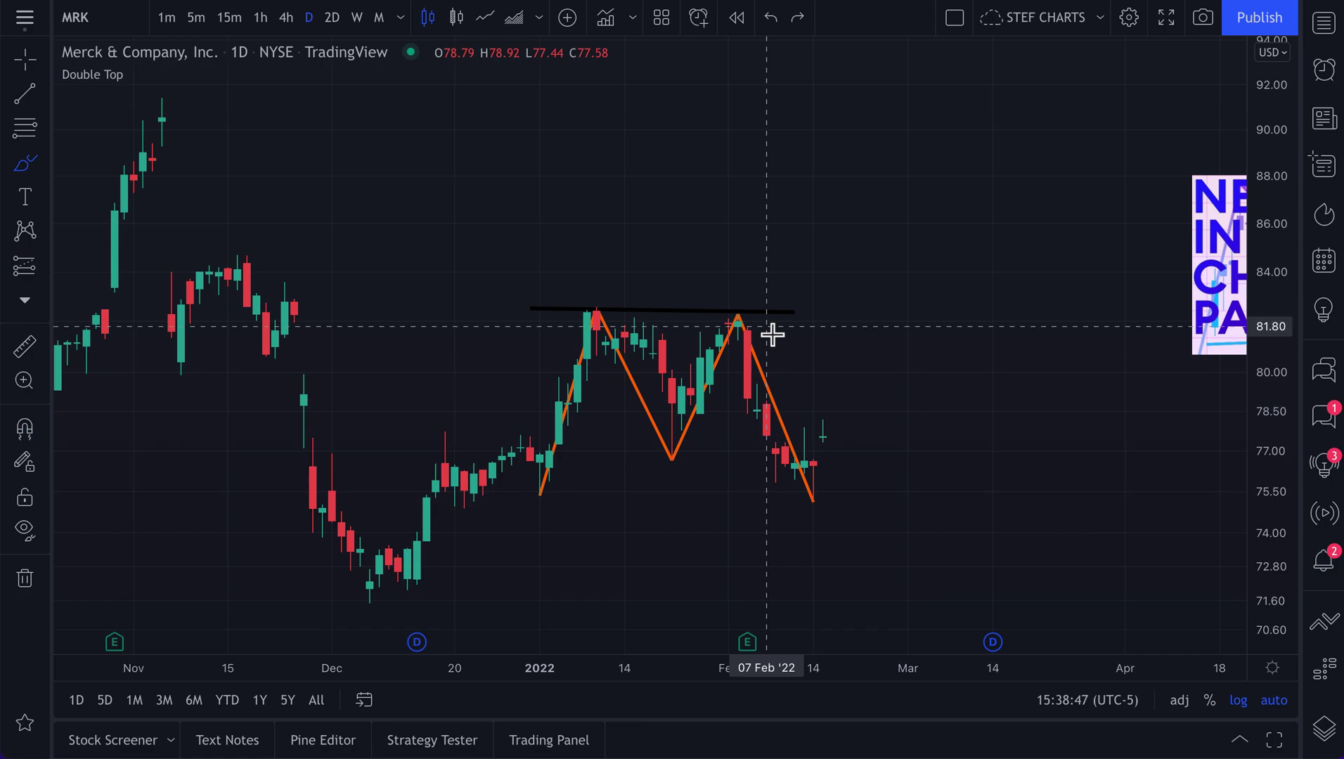
{"action": "key", "text": "ctrl+z"}
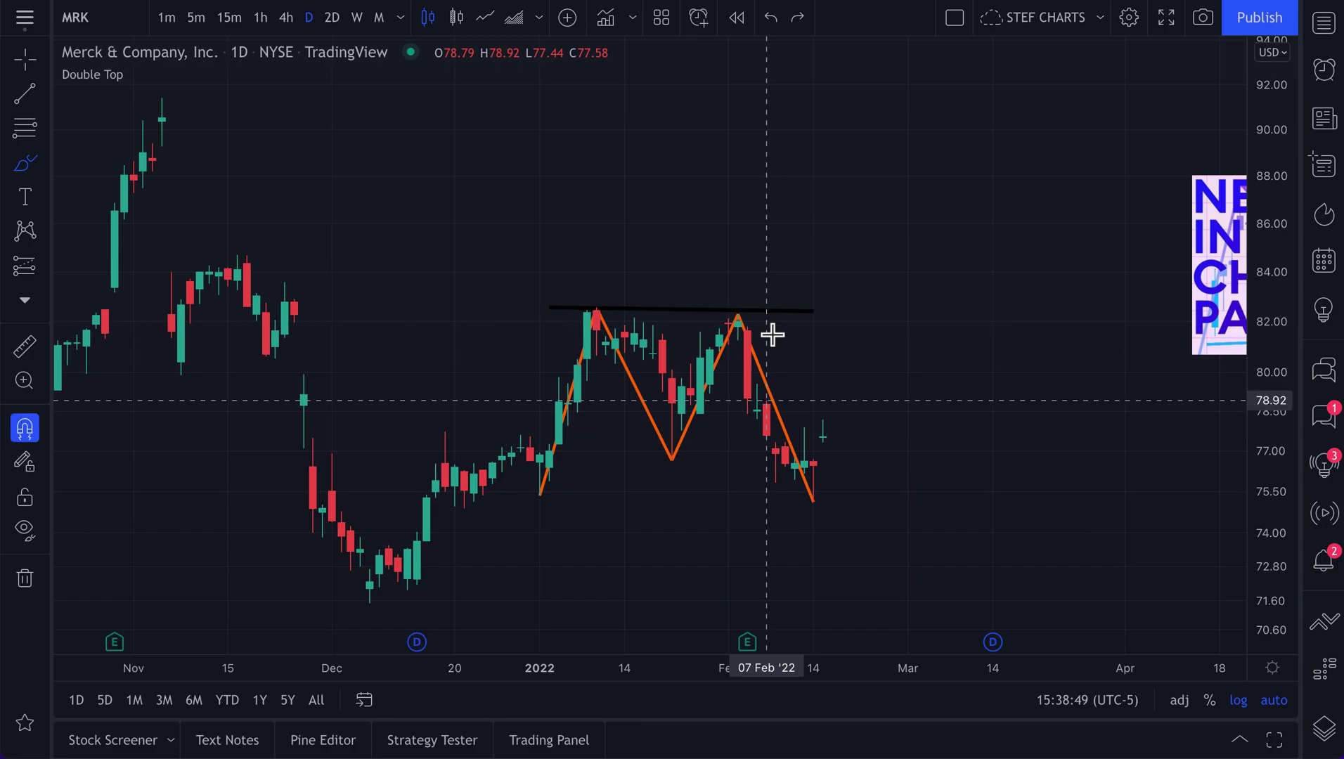
{"action": "key", "text": "ctrl+z"}
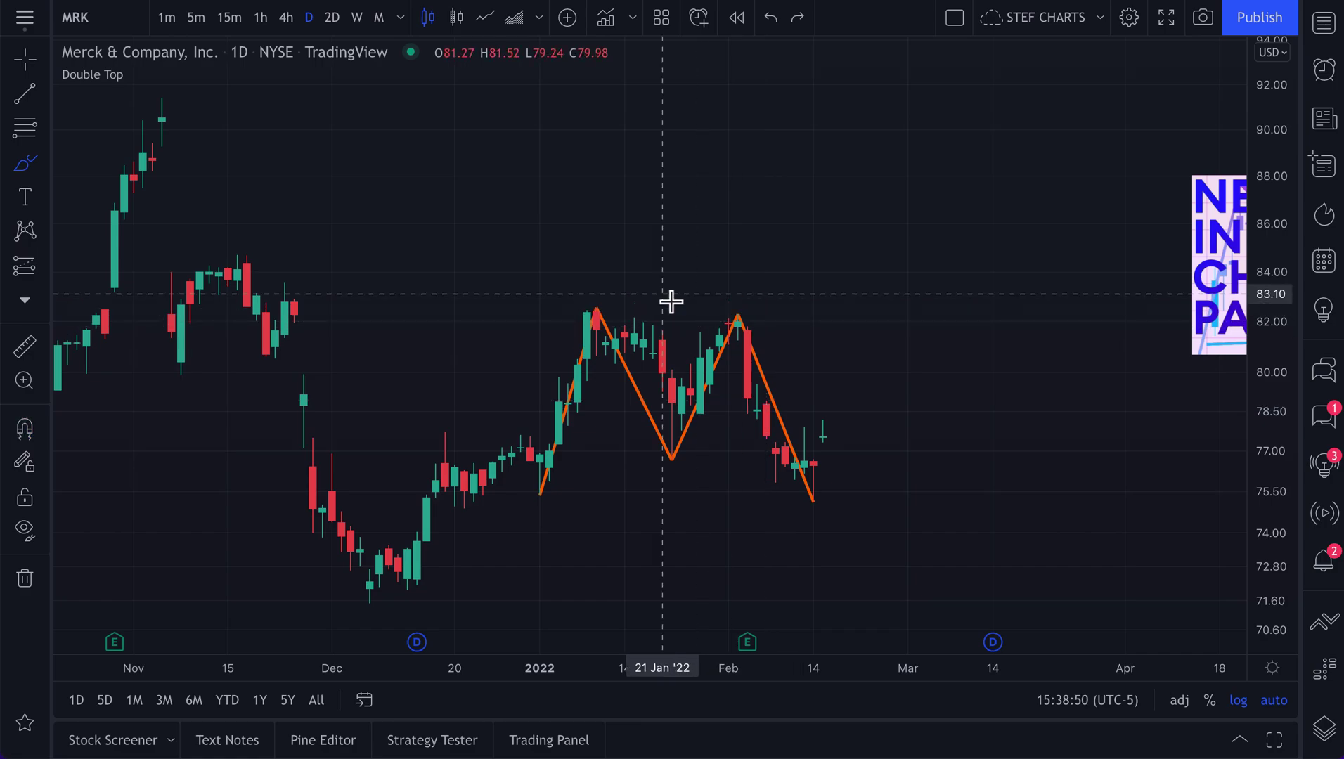
- Delete the "New Indicators: Chart Patterns" image from the chart
{"action": "left_click", "coordinate": [25, 61]}
{"action": "left_click", "coordinate": [1234, 277]}
{"action": "mouse_move", "coordinate": [1234, 278]}
{"action": "left_mouse_down"}
{"action": "mouse_move", "coordinate": [1037, 236]}
{"action": "mouse_move", "coordinate": [789, 247]}
{"action": "mouse_move", "coordinate": [810, 232]}
{"action": "left_mouse_up"}
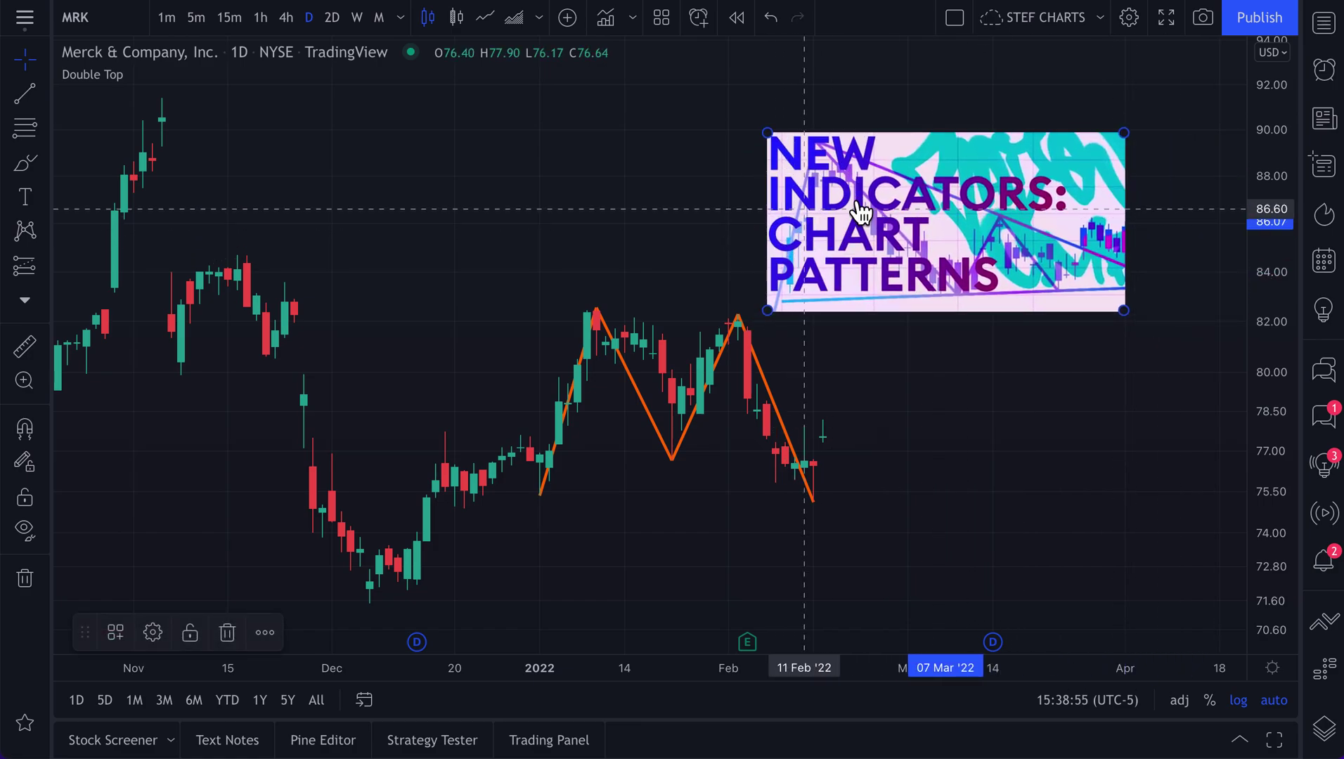
{"action": "key", "text": "Delete"}
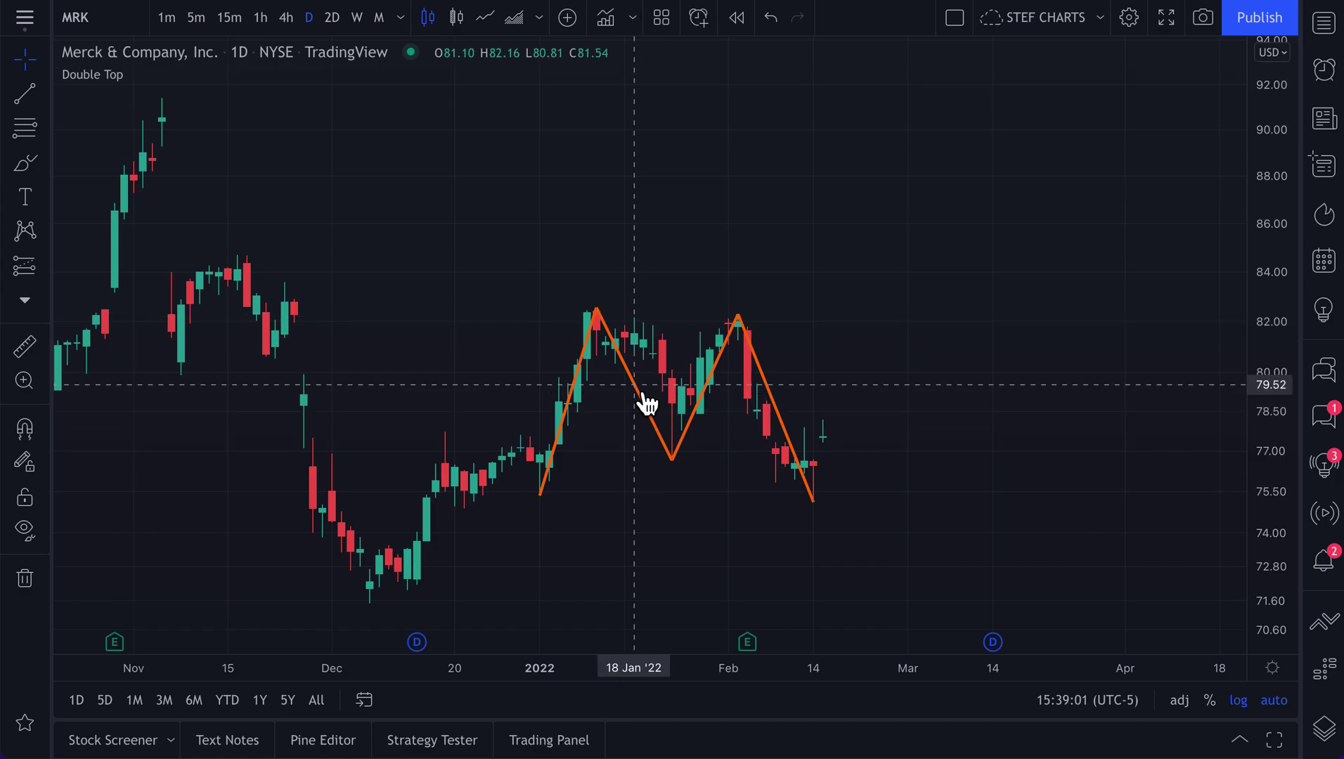
- Add a second Chart Pattern Double Top indicator to the chart
{"action": "key", "text": "/"}
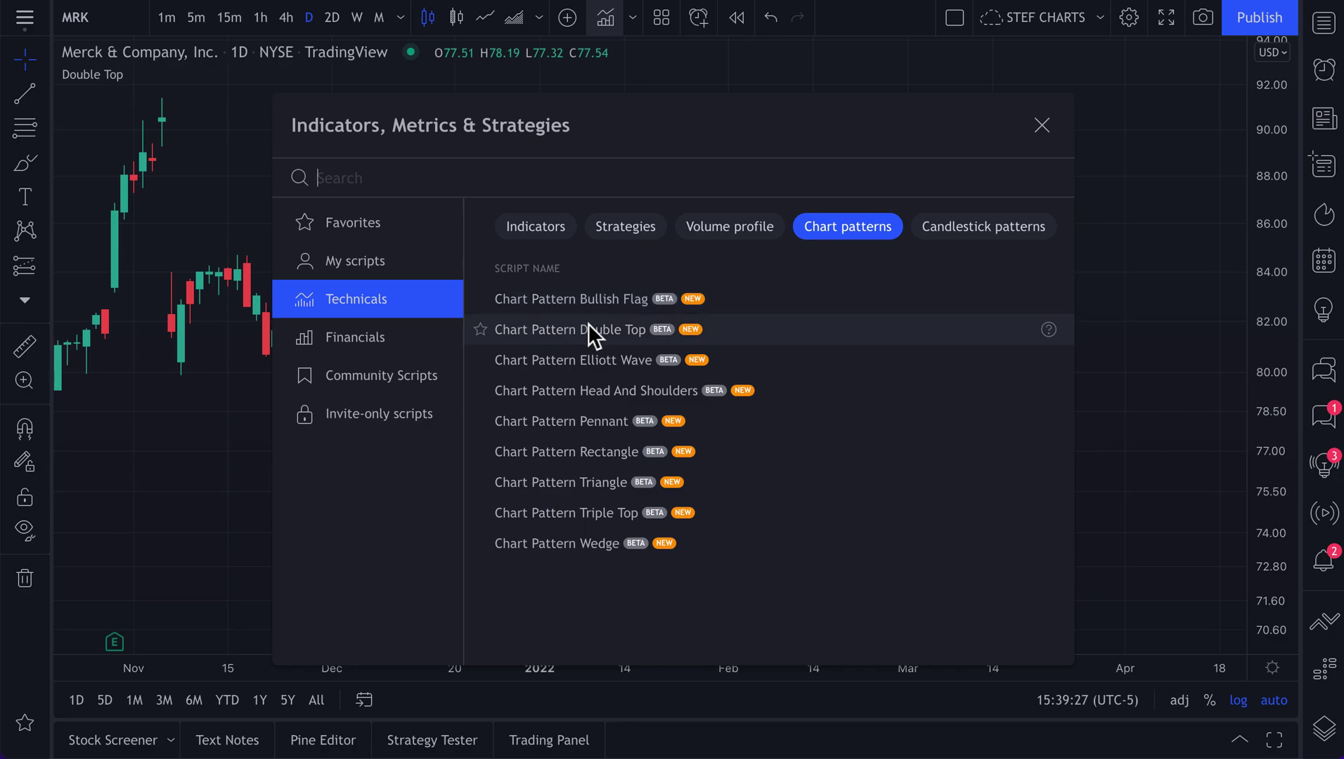
{"action": "left_click", "coordinate": [567, 340]}
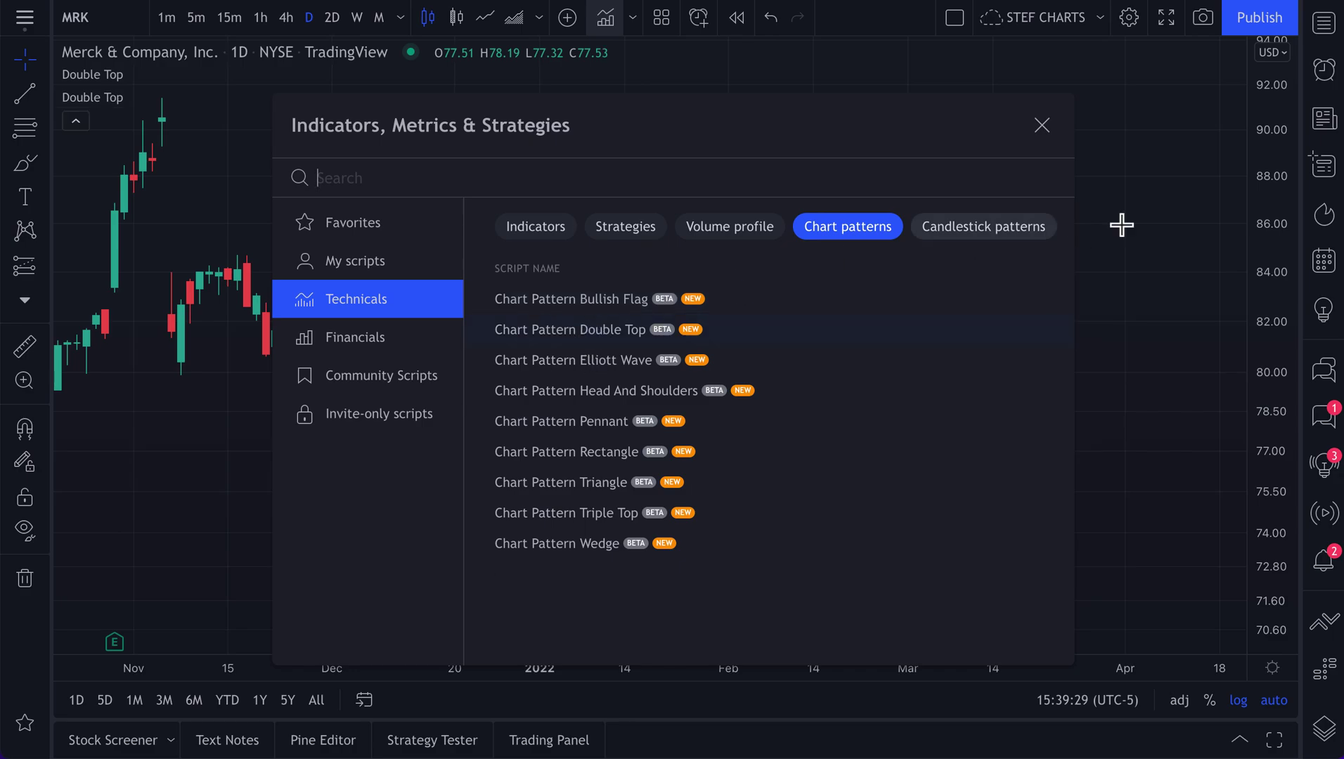
{"action": "left_click", "coordinate": [1041, 127]}
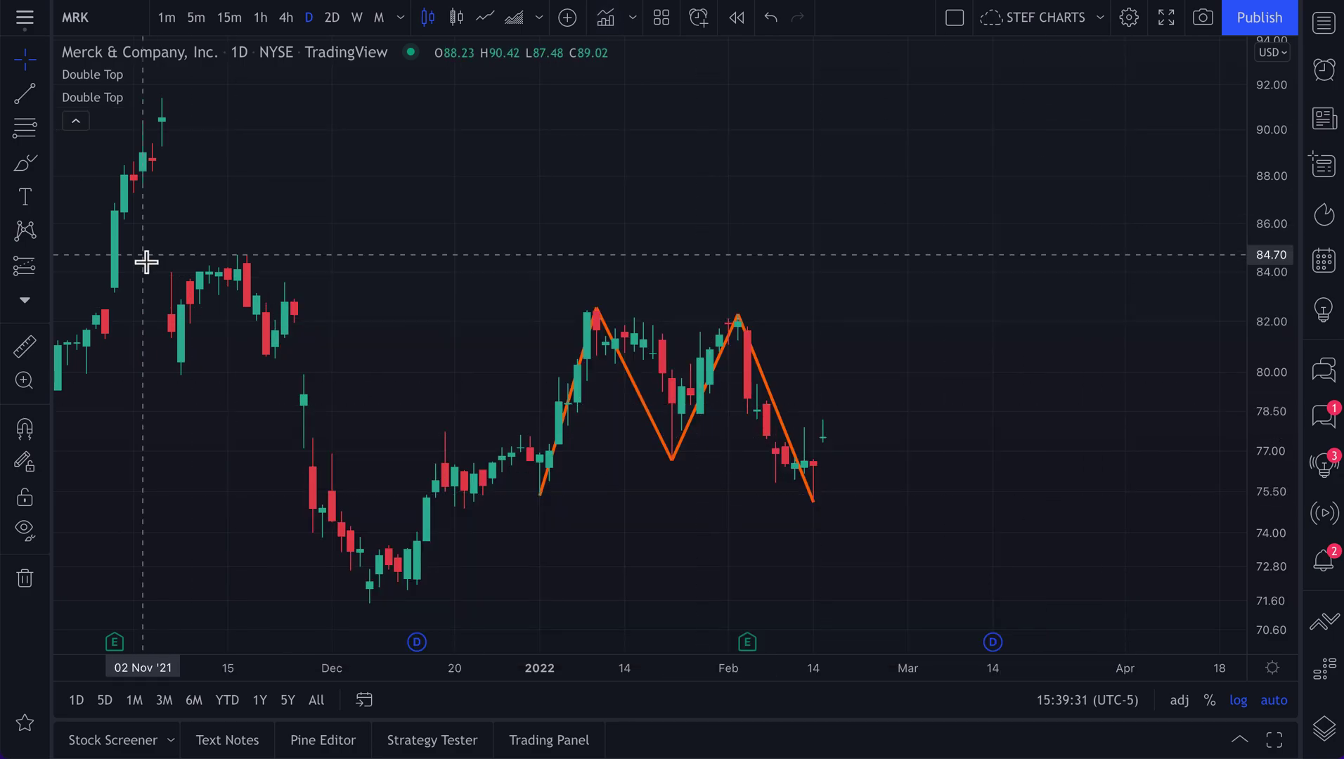
- Examine the Double Top indicator's input settings, including the Source options and Permissible Deviation, leaving Source at ohlc4
{"action": "scroll", "coordinate": [417, 359], "scroll_direction": "down", "scroll_amount": 6}
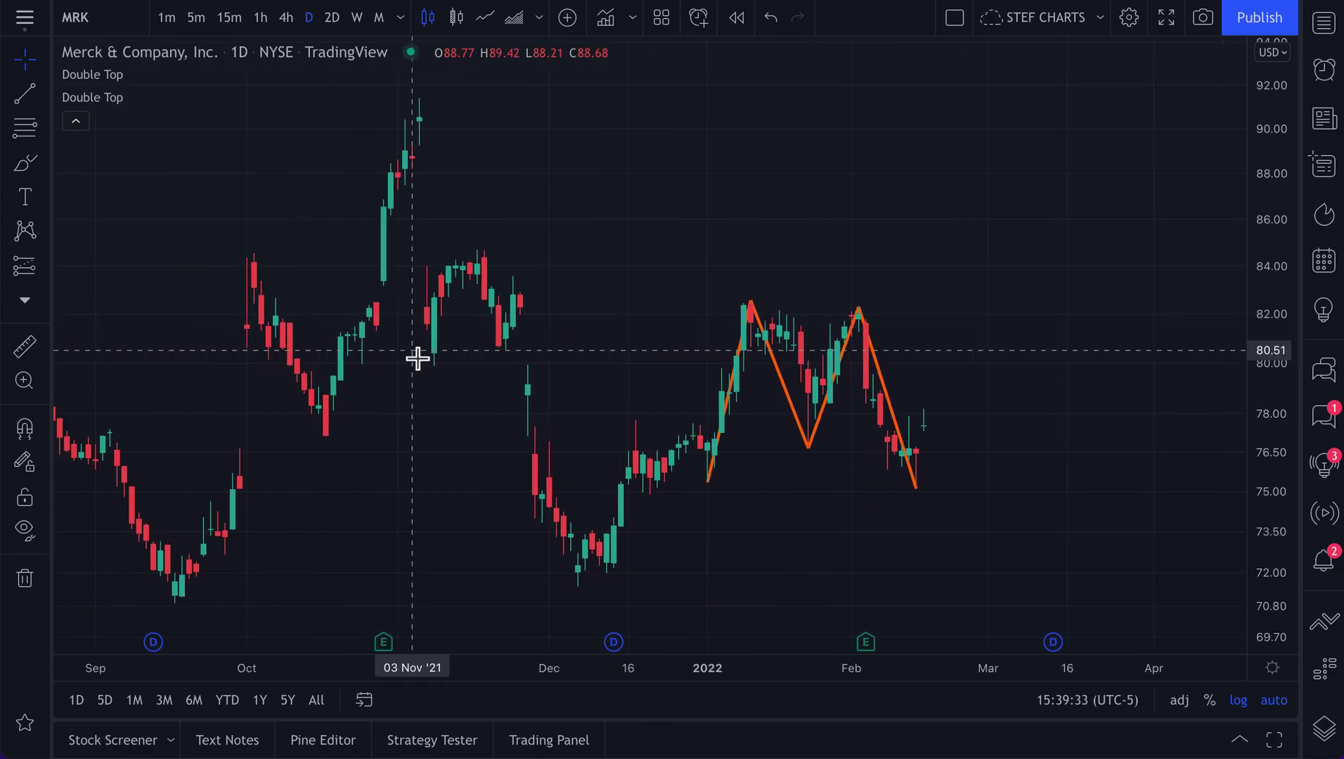
{"action": "scroll", "coordinate": [418, 359], "scroll_direction": "down", "scroll_amount": 3}
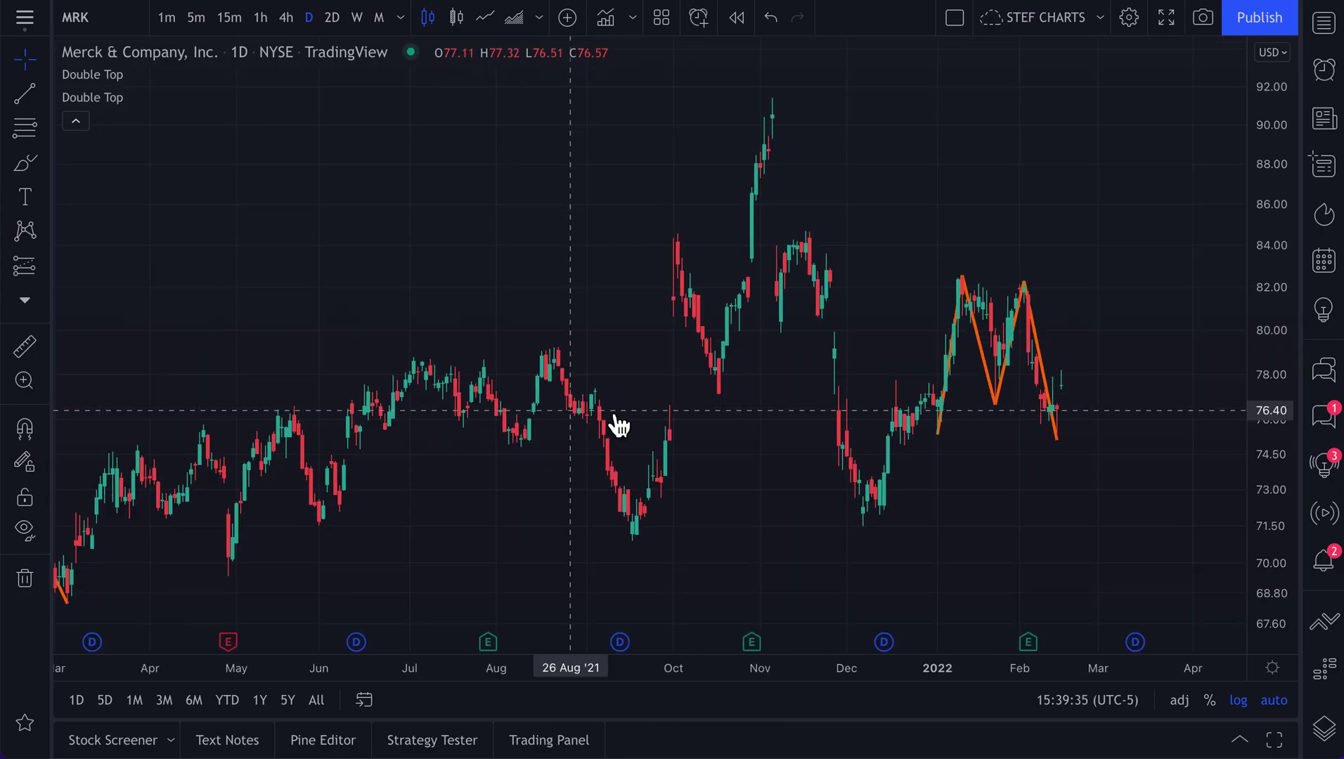
{"action": "scroll", "coordinate": [735, 410], "scroll_direction": "up", "scroll_amount": 5}
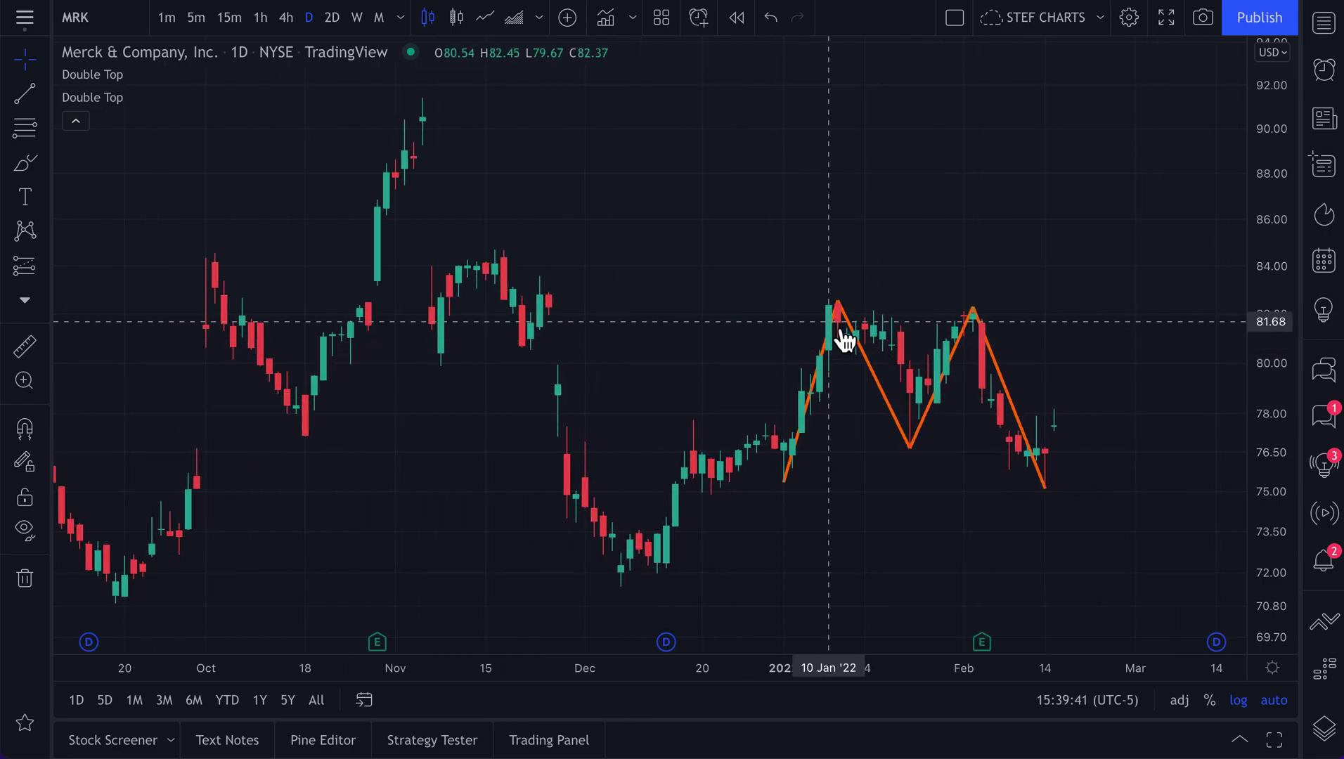
{"action": "double_click", "coordinate": [886, 391]}
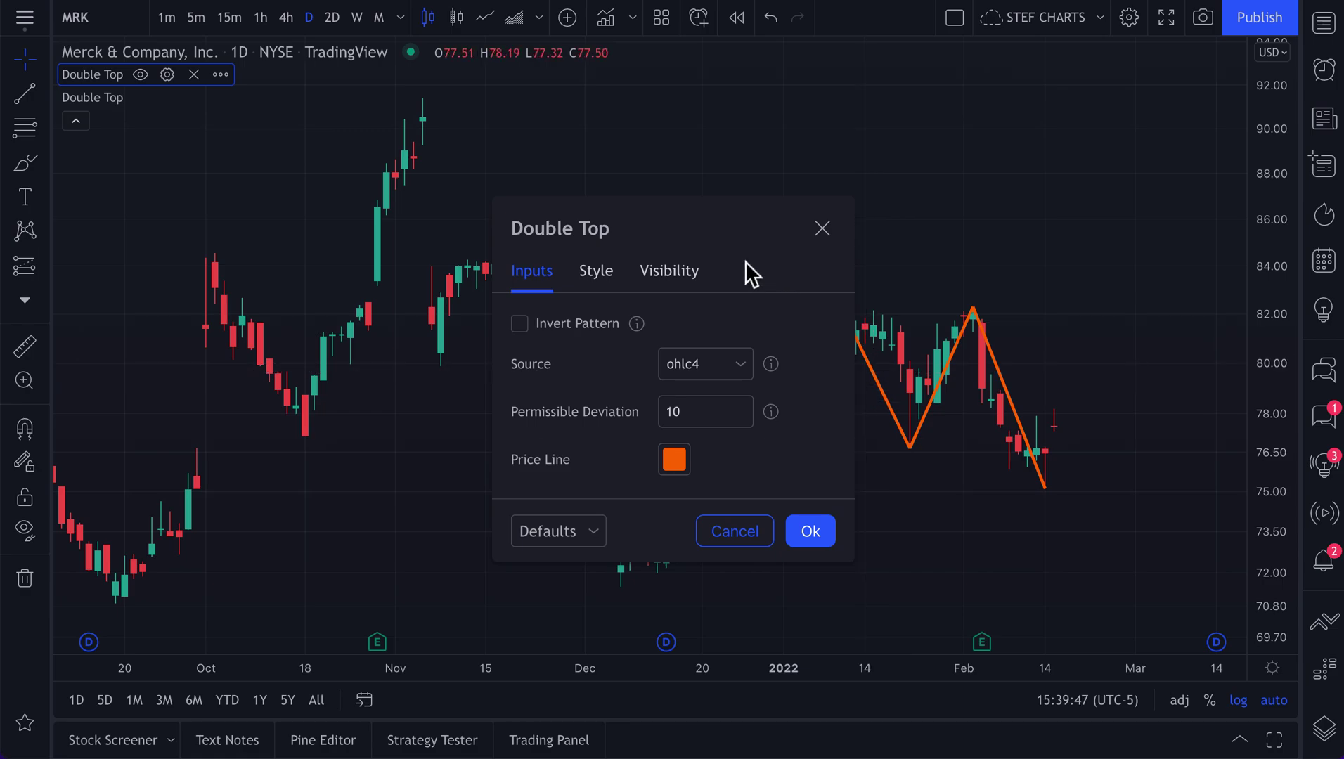
{"action": "left_click_drag", "start_coordinate": [731, 253], "coordinate": [543, 158]}
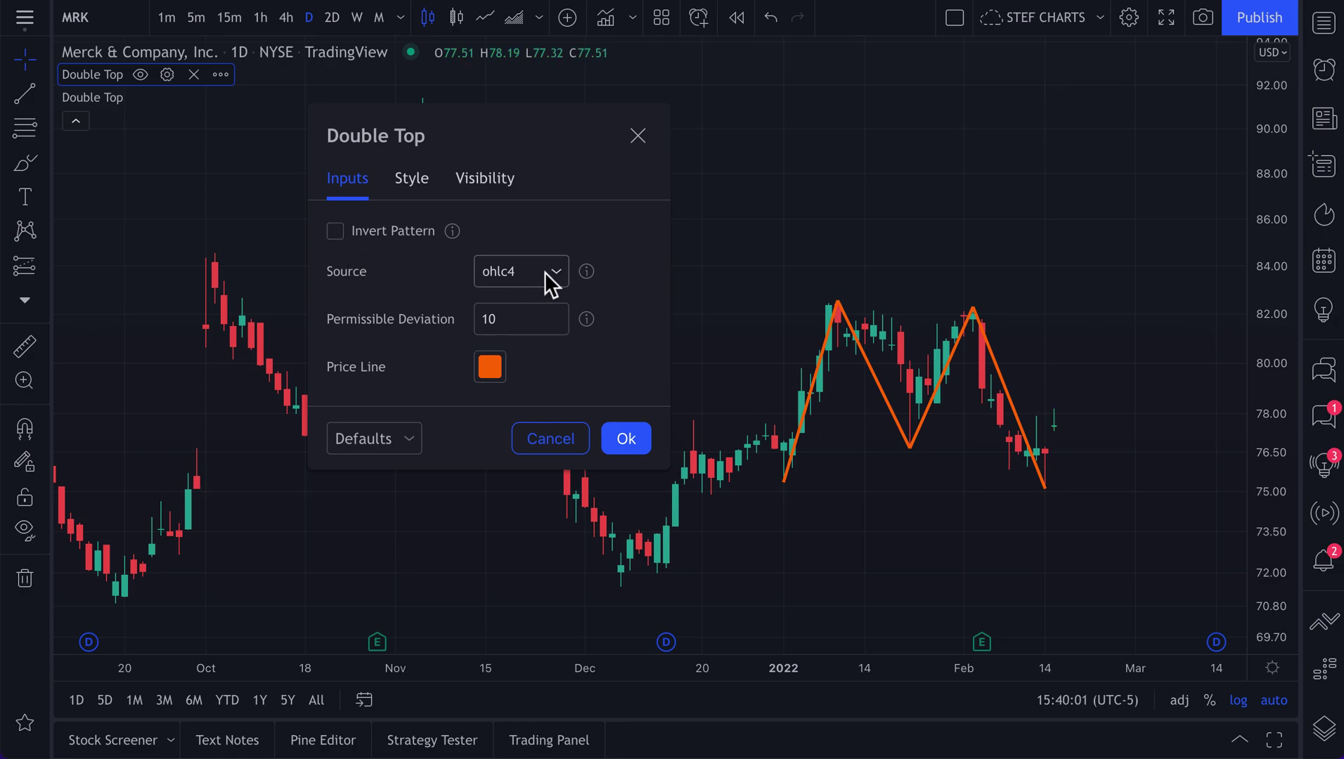
{"action": "left_click", "coordinate": [545, 272]}
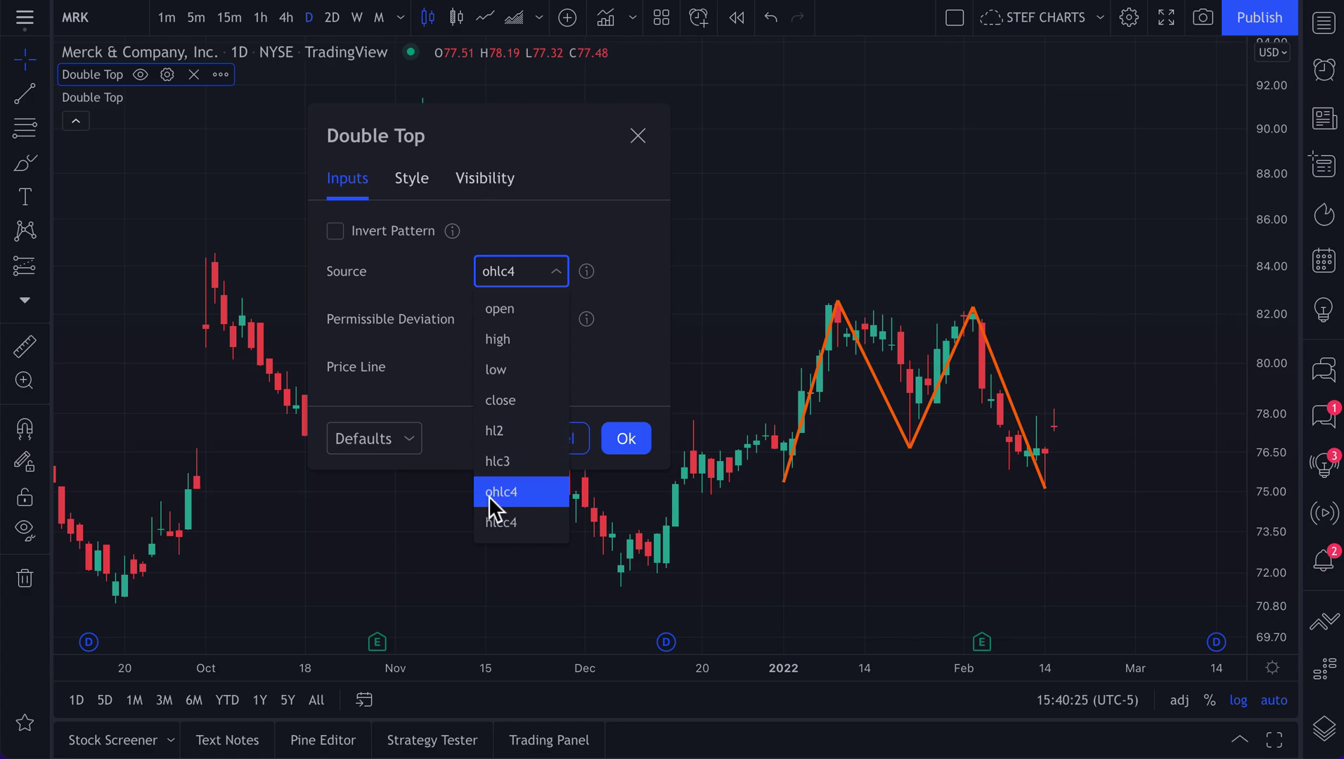
{"action": "left_click", "coordinate": [508, 495]}
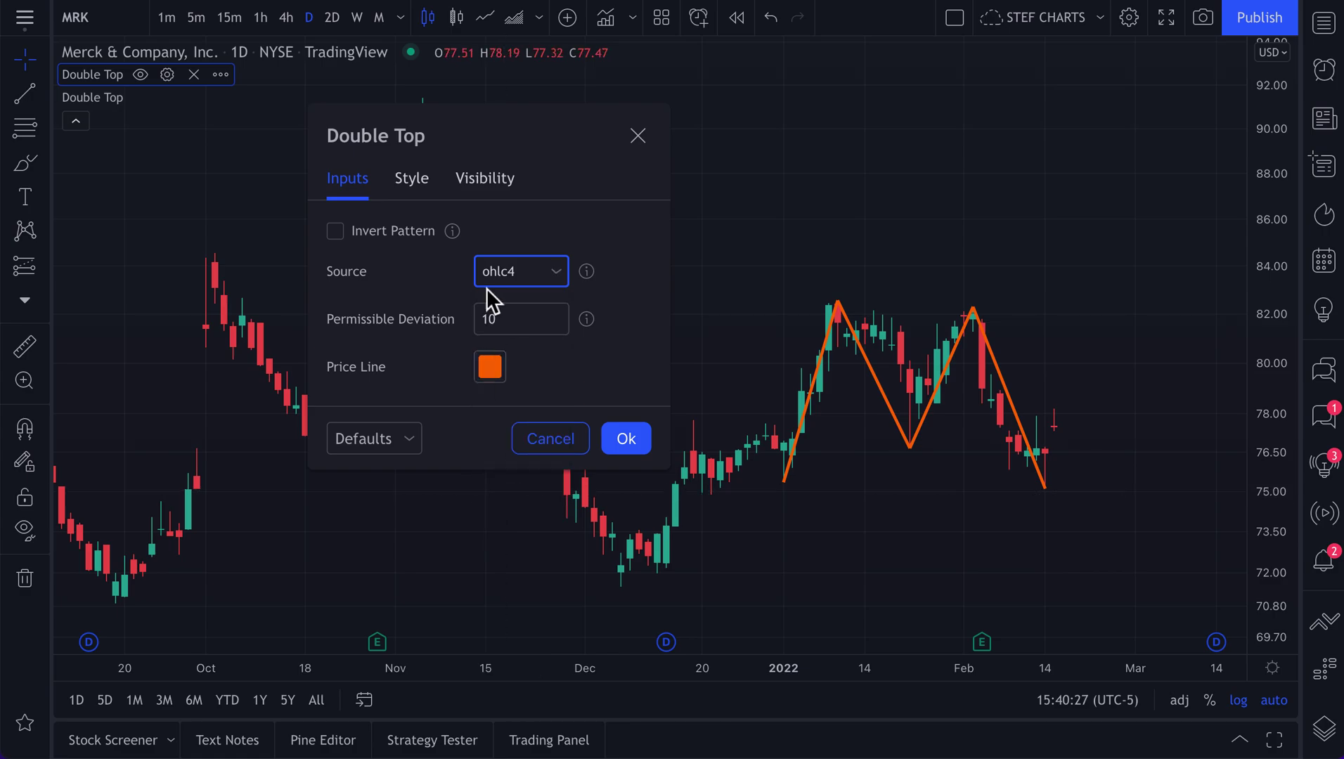
{"action": "left_click", "coordinate": [513, 320]}
{"action": "left_click", "coordinate": [645, 147]}
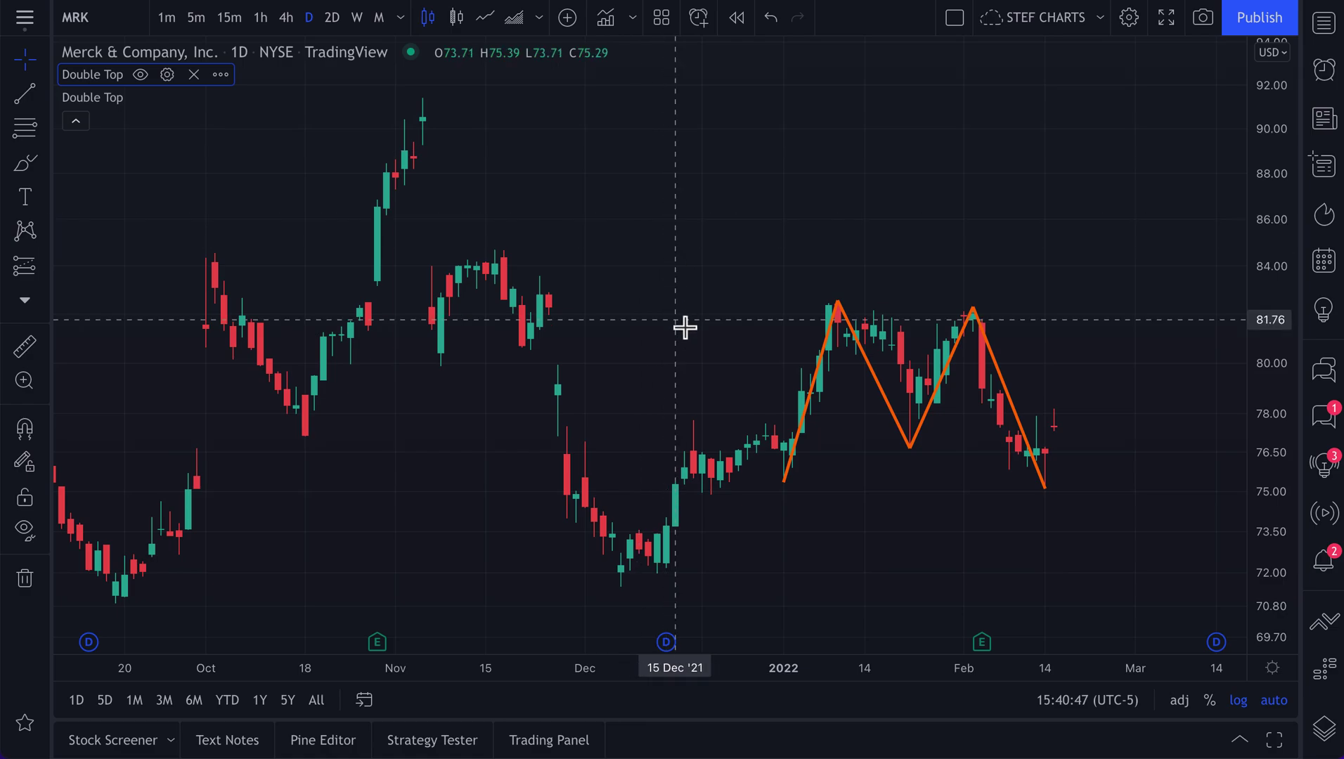
- Remove the duplicate Double Top indicator from the chart
{"action": "scroll", "coordinate": [686, 327], "scroll_direction": "down", "scroll_amount": 10}
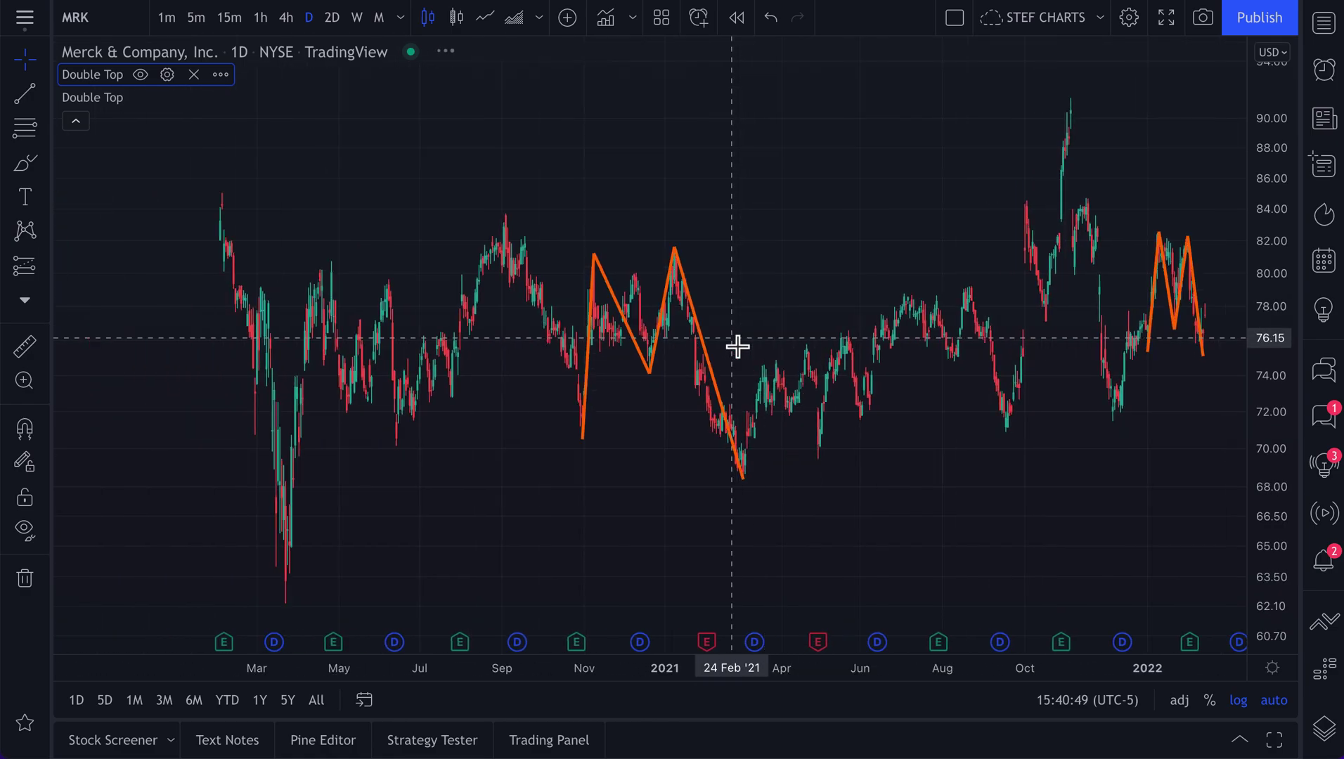
{"action": "scroll", "coordinate": [738, 350], "scroll_direction": "down", "scroll_amount": 2}
{"action": "left_click_drag", "start_coordinate": [765, 399], "coordinate": [643, 393]}
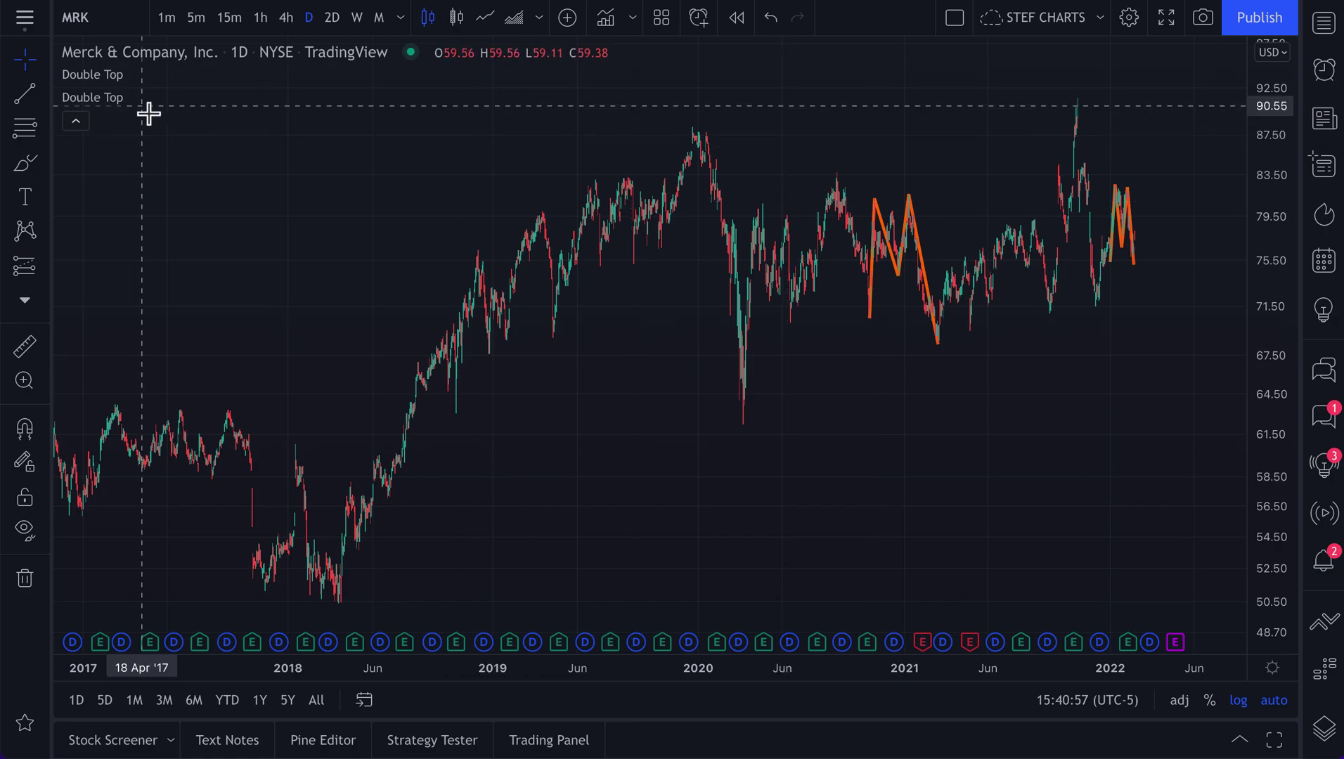
{"action": "left_click", "coordinate": [193, 98]}
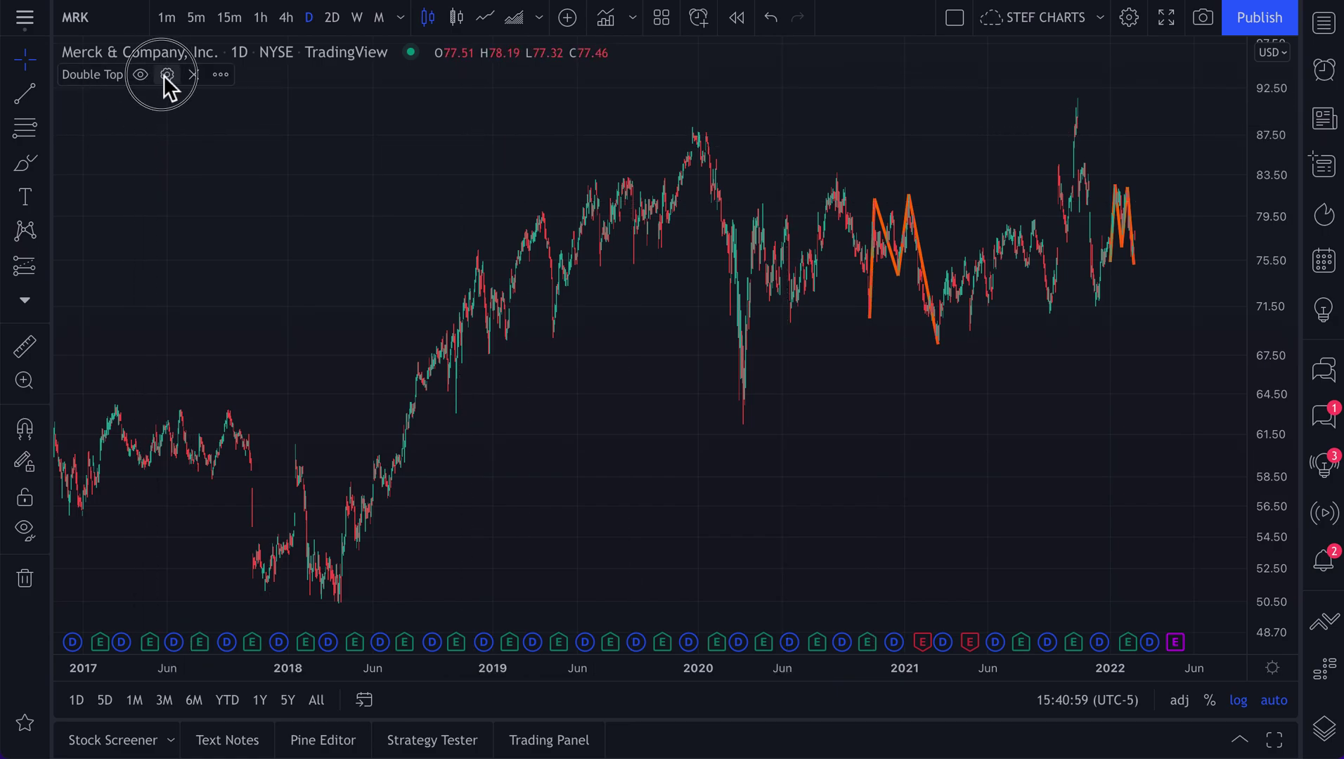
- Set the Double Top indicator's Permissible Deviation to 20 and apply the change
{"action": "left_click", "coordinate": [166, 75]}
{"action": "left_click", "coordinate": [714, 413]}
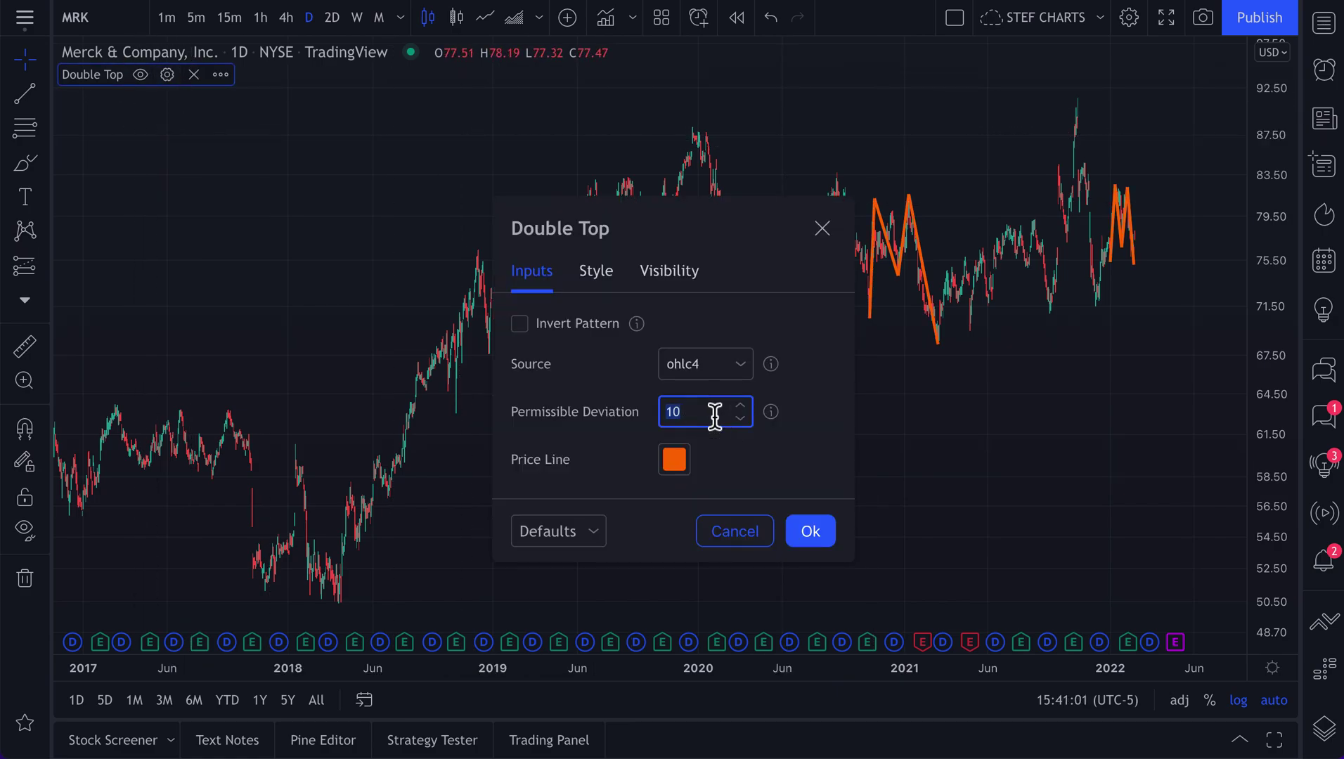
{"action": "type", "text": "20"}
{"action": "left_click", "coordinate": [810, 531]}
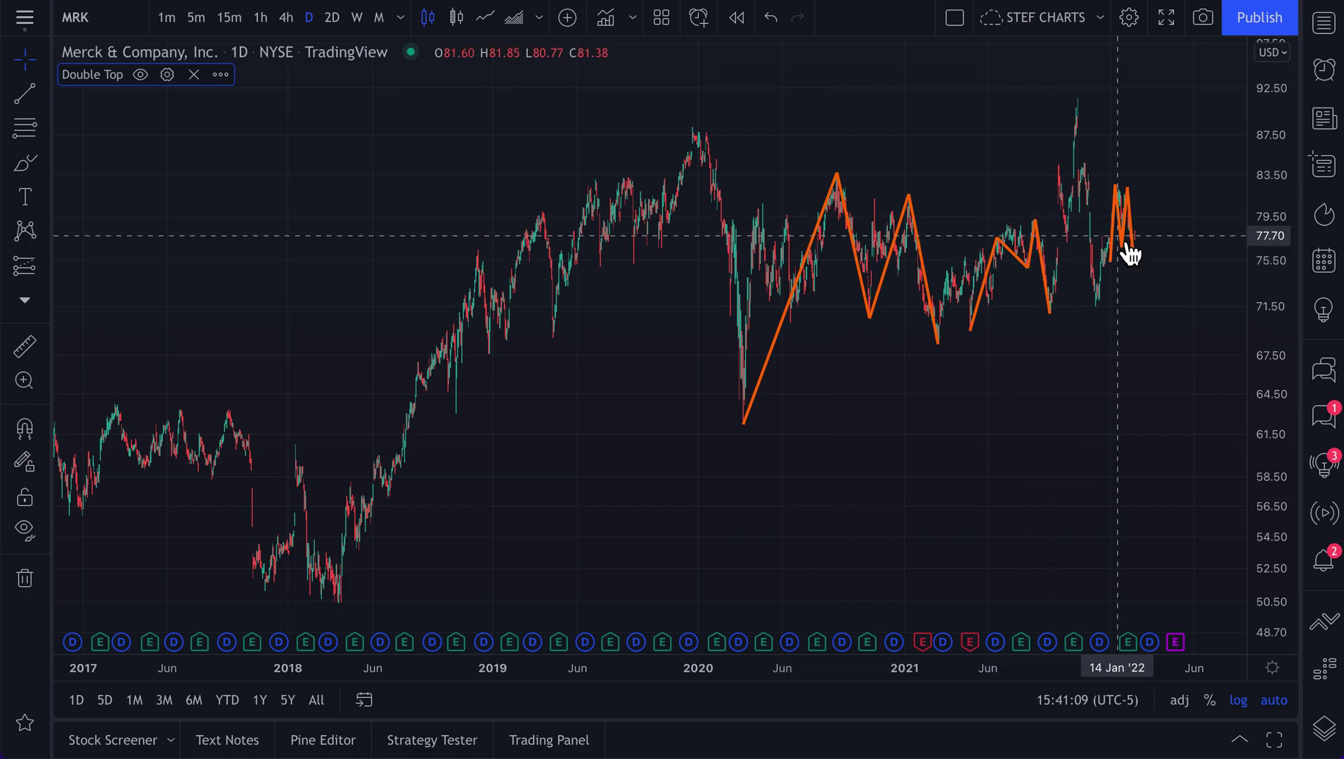
- Try a Permissible Deviation of 50 in the Double Top settings and read that setting's description
{"action": "double_click", "coordinate": [870, 313]}
{"action": "left_click", "coordinate": [689, 416]}
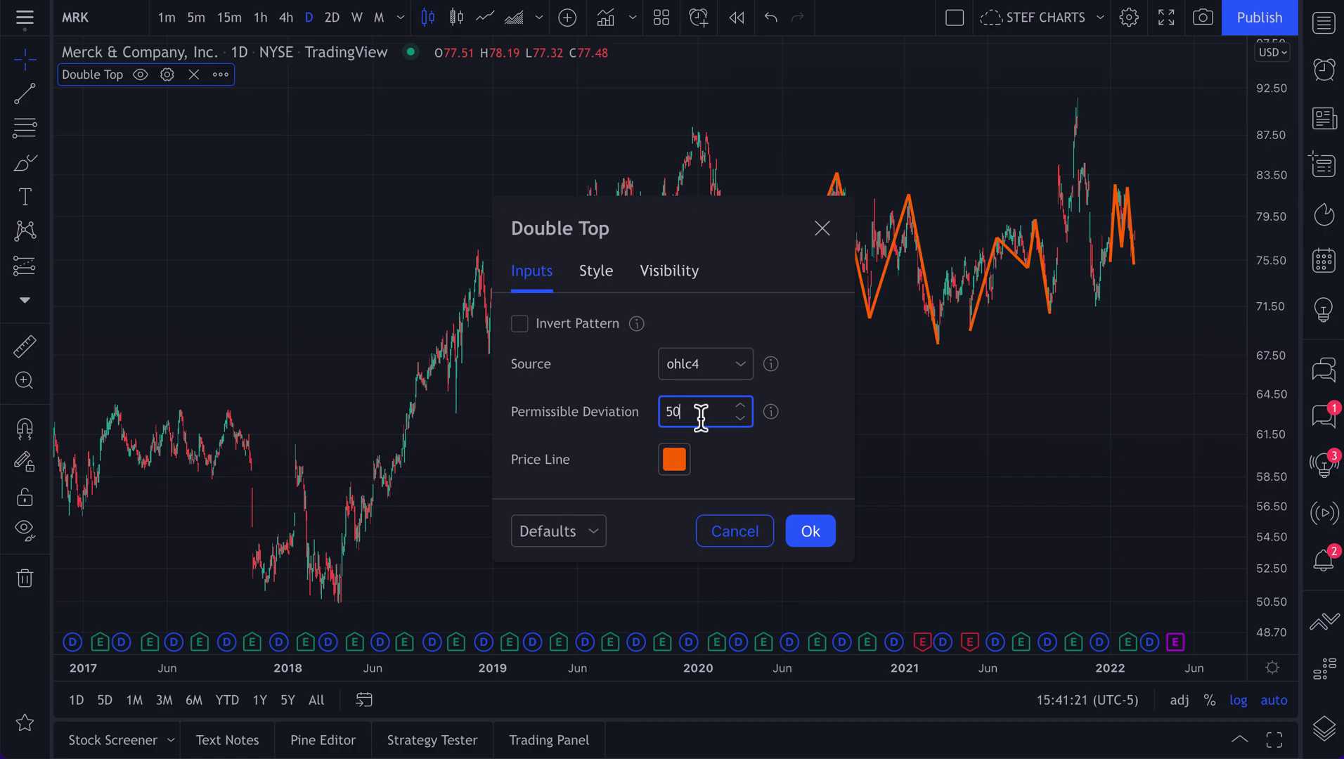
{"action": "mouse_move", "coordinate": [770, 416]}
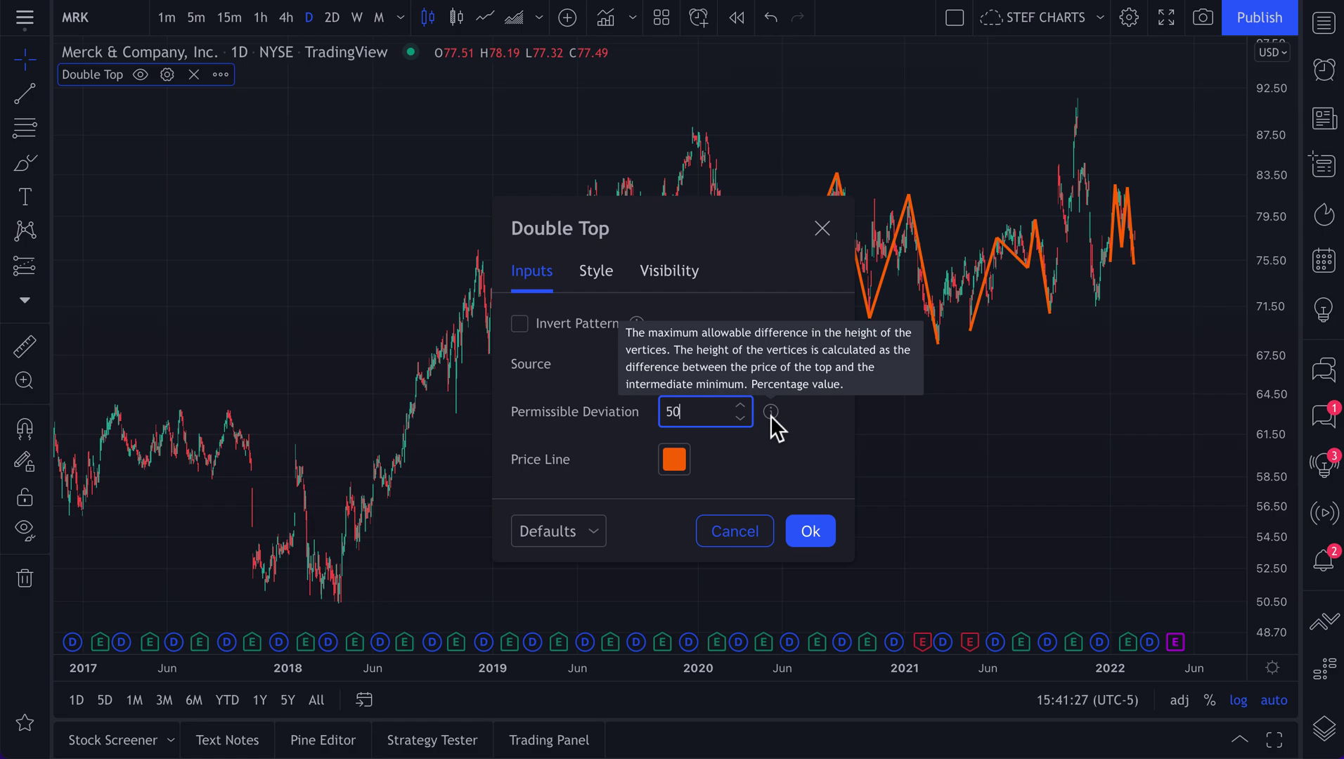
- Set the Permissible Deviation to 5 and apply it to the Double Top indicator
{"action": "double_click", "coordinate": [688, 418]}
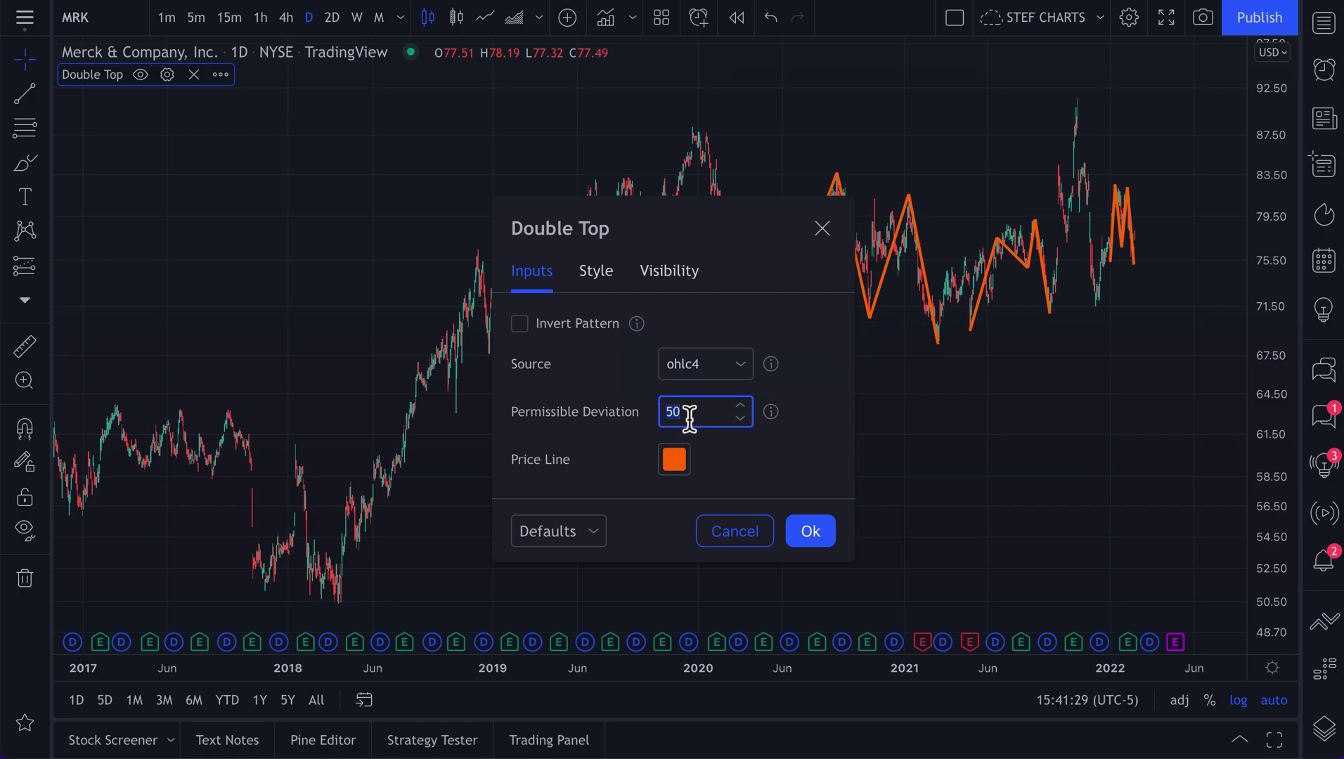
{"action": "type", "text": "5"}
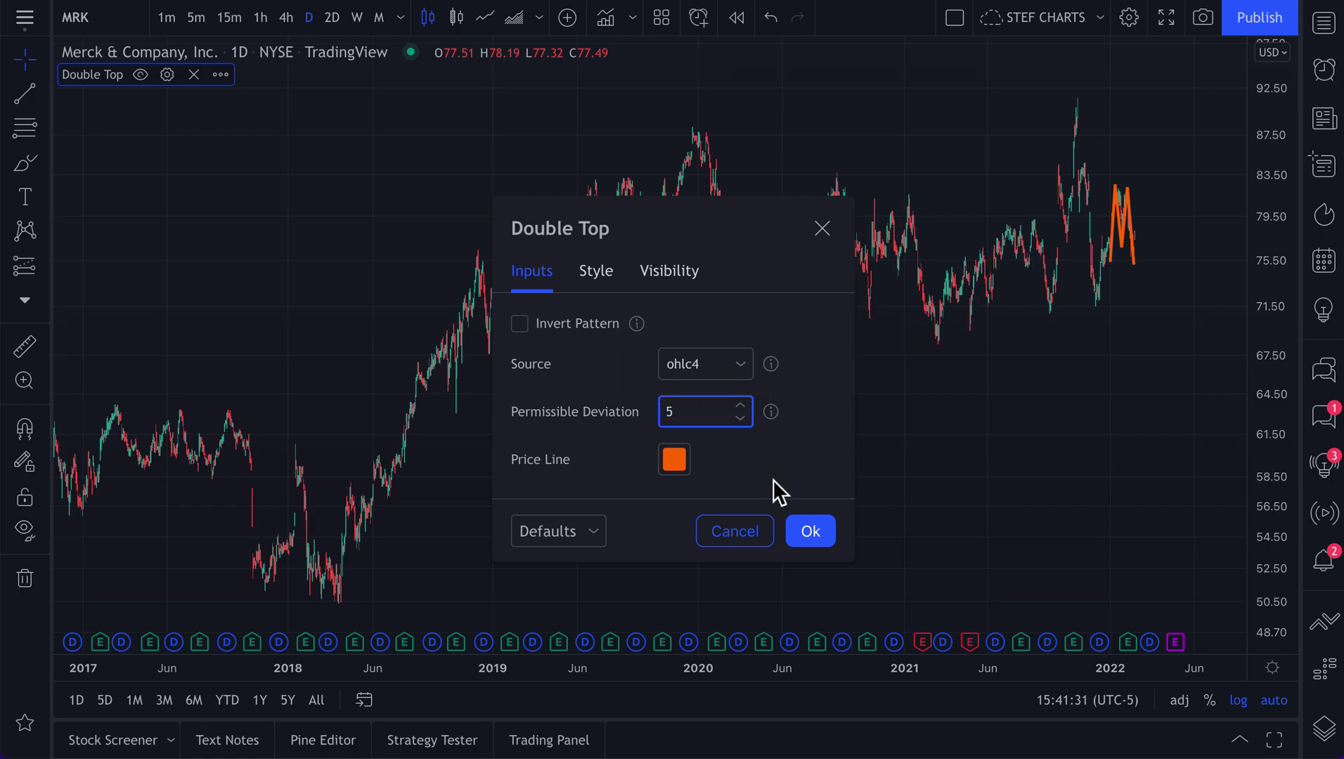
{"action": "left_click", "coordinate": [810, 533]}
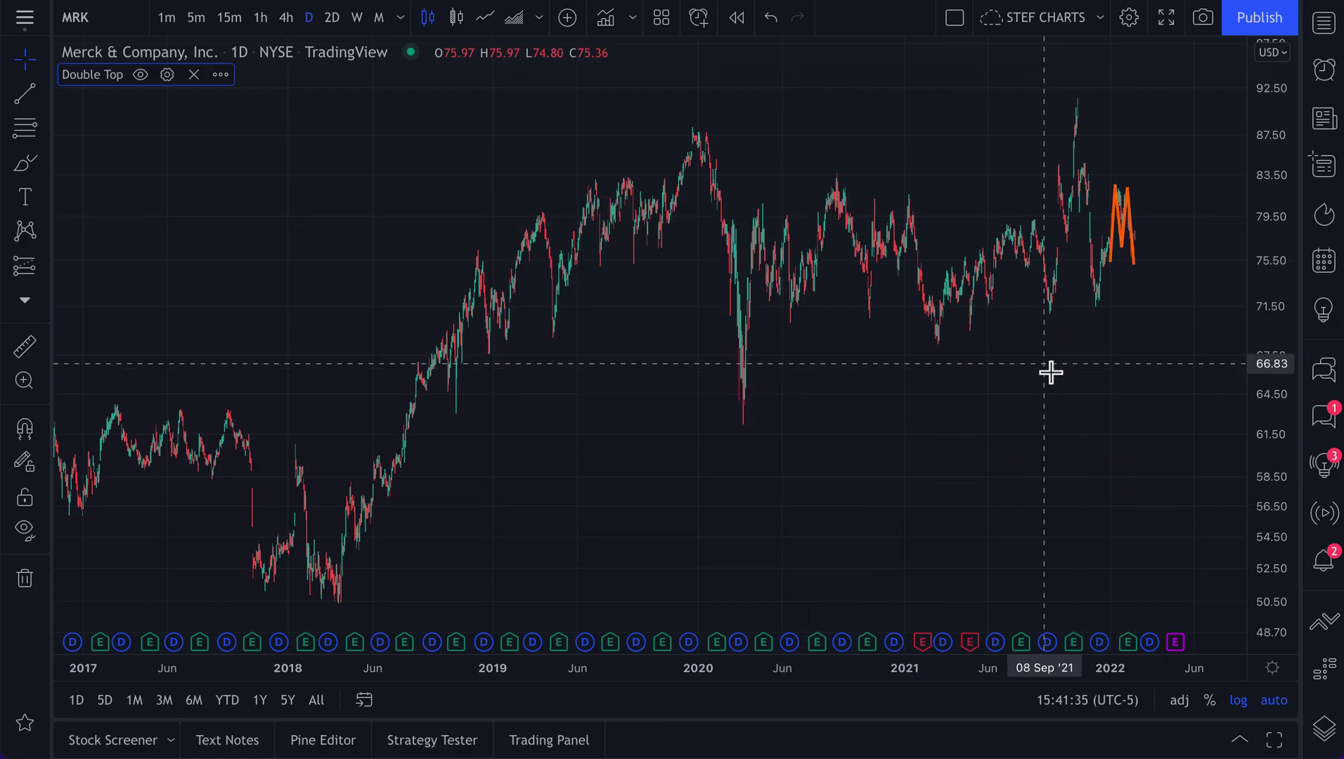
- Reopen the Double Top settings, place the dialog clear of the early 2022 pattern, and change the Price Line colour to blue
{"action": "scroll", "coordinate": [1050, 369], "scroll_direction": "up", "scroll_amount": 10}
{"action": "left_click_drag", "start_coordinate": [1050, 388], "coordinate": [757, 429]}
{"action": "double_click", "coordinate": [757, 429]}
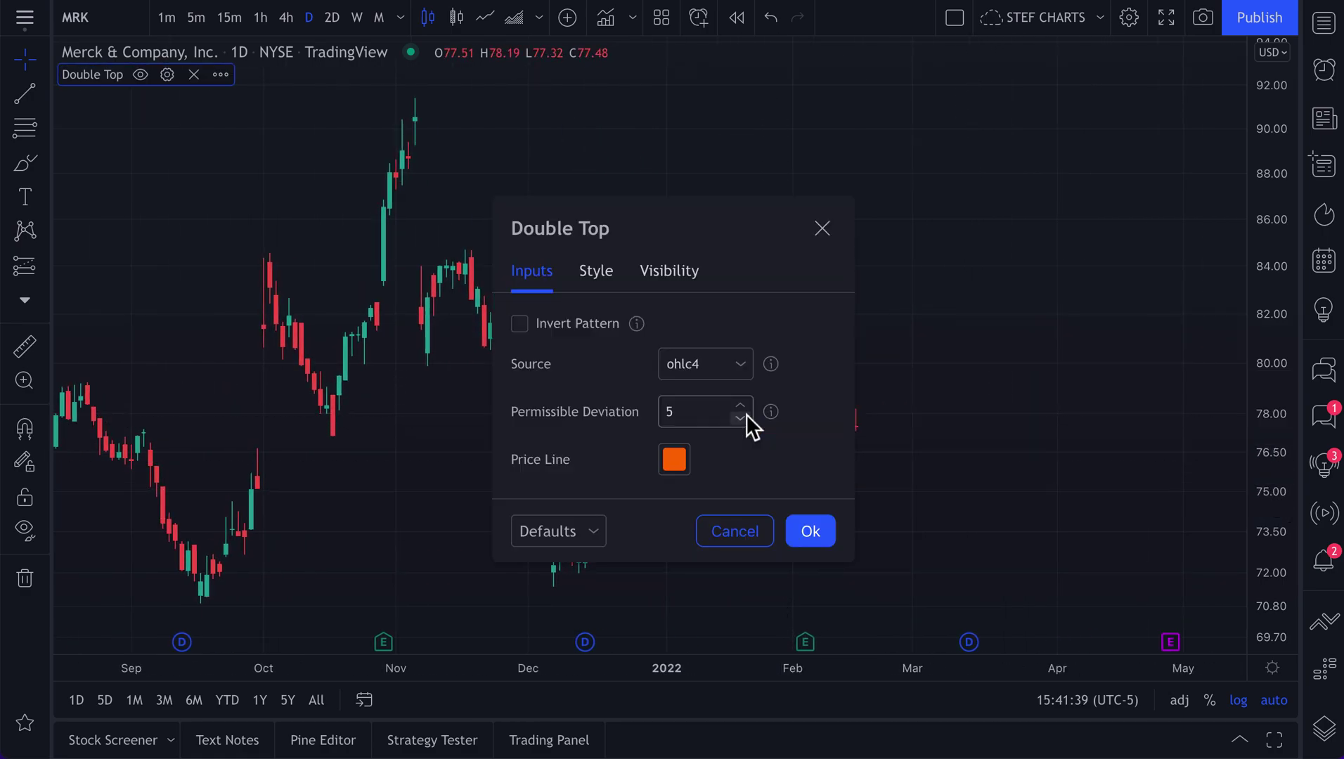
{"action": "mouse_move", "coordinate": [699, 258]}
{"action": "left_mouse_down"}
{"action": "mouse_move", "coordinate": [471, 132]}
{"action": "mouse_move", "coordinate": [323, 200]}
{"action": "left_mouse_up"}
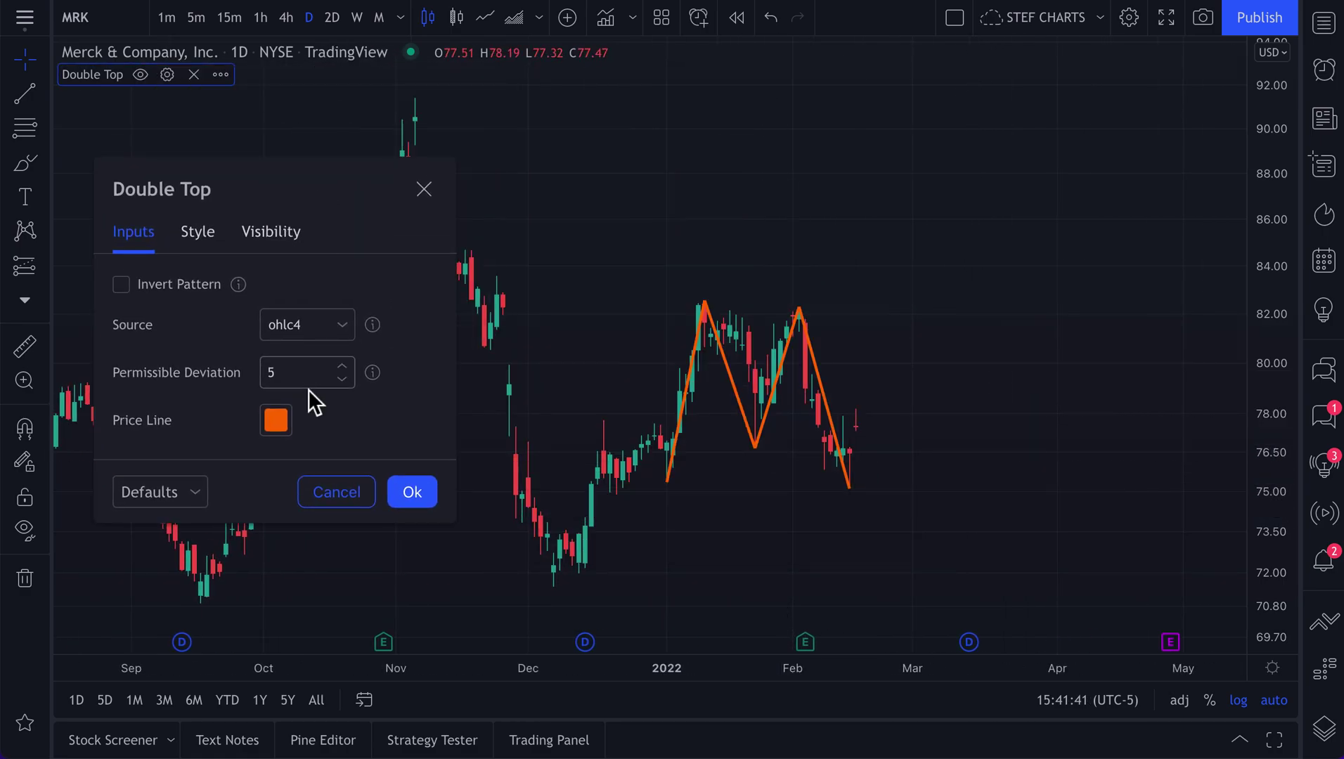
{"action": "left_click", "coordinate": [277, 420]}
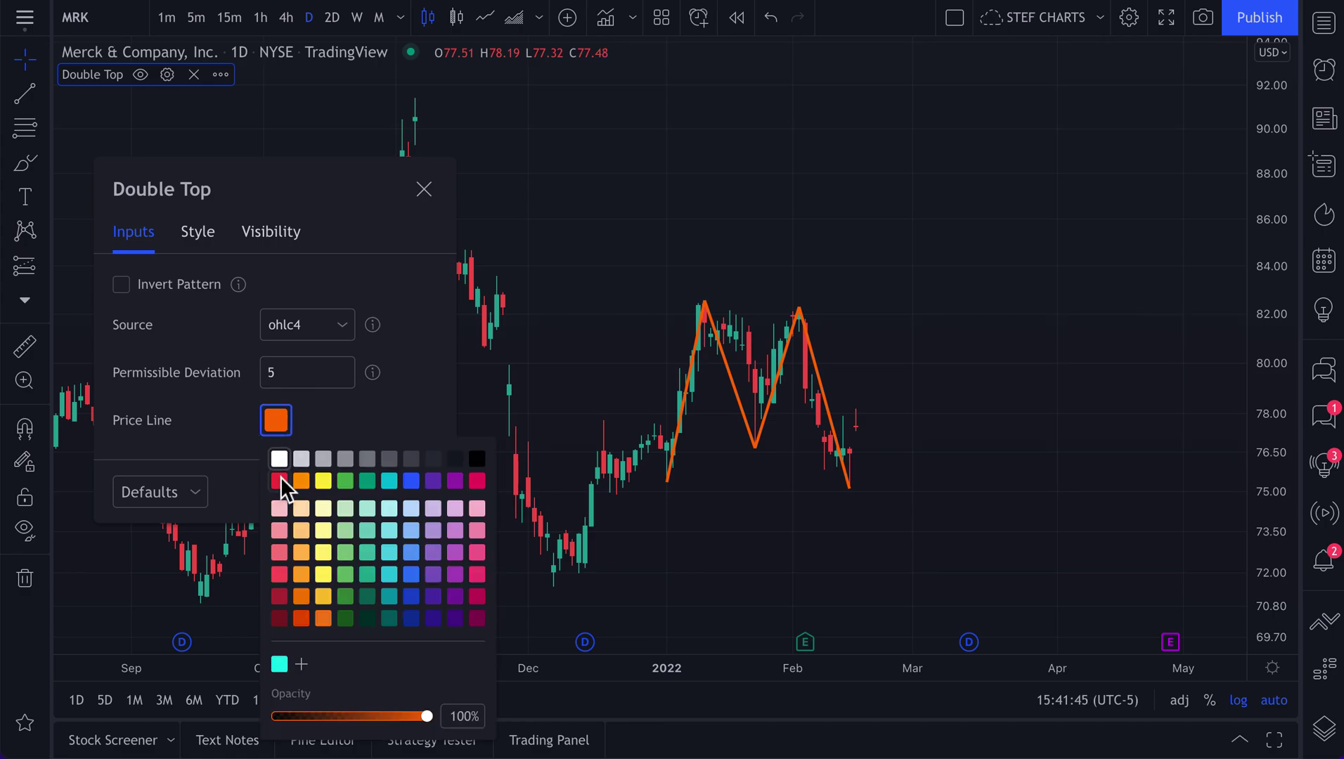
{"action": "left_click", "coordinate": [411, 481]}
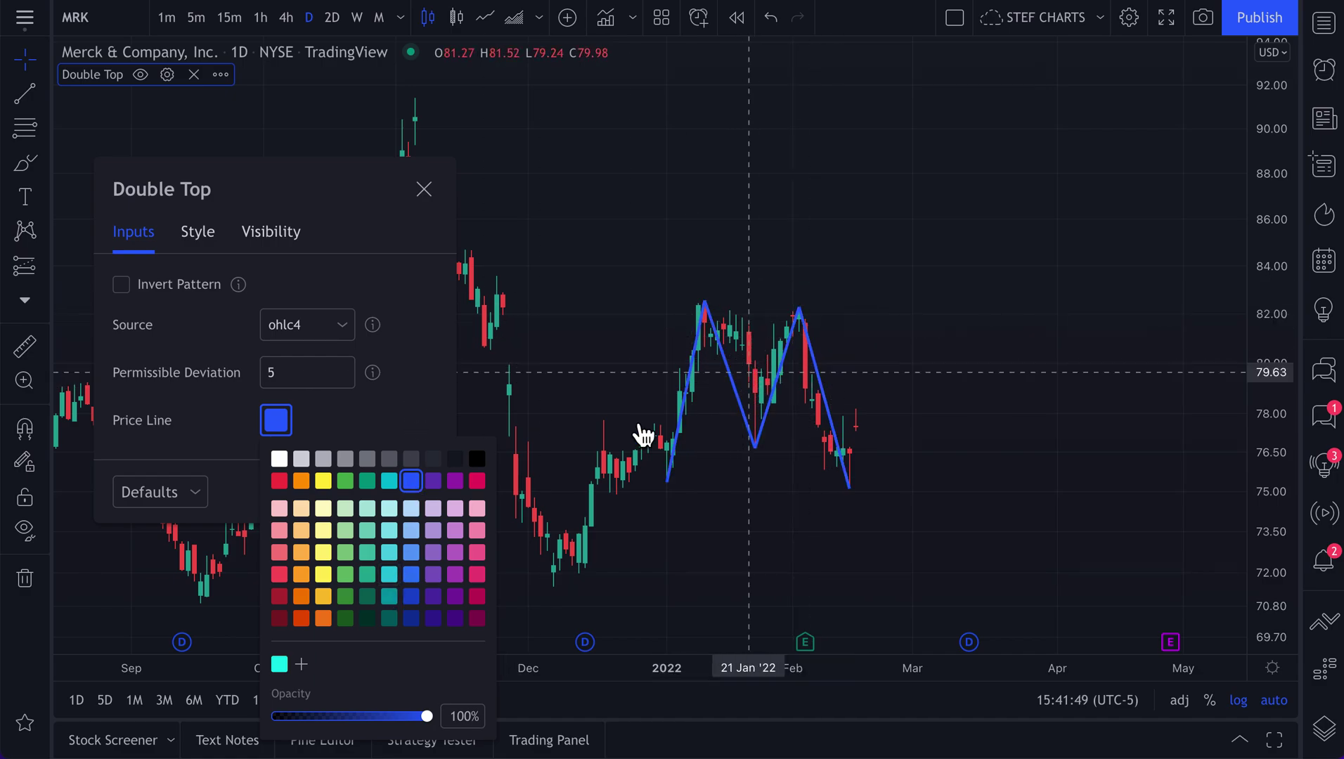
{"action": "left_click", "coordinate": [401, 418]}
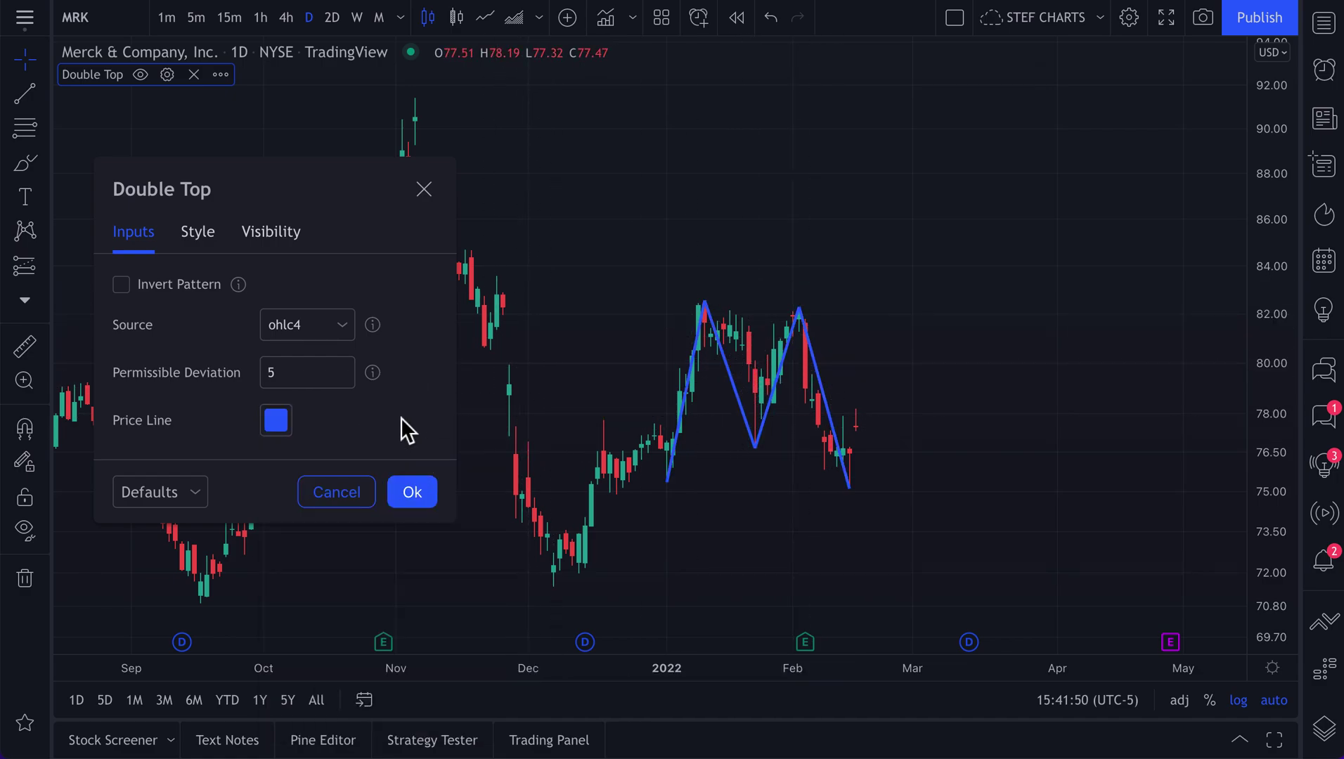
- Turn the indicator's visibility off for Days intervals, turn it back on, and apply the Double Top settings
{"action": "left_click", "coordinate": [194, 231]}
{"action": "left_click", "coordinate": [245, 234]}
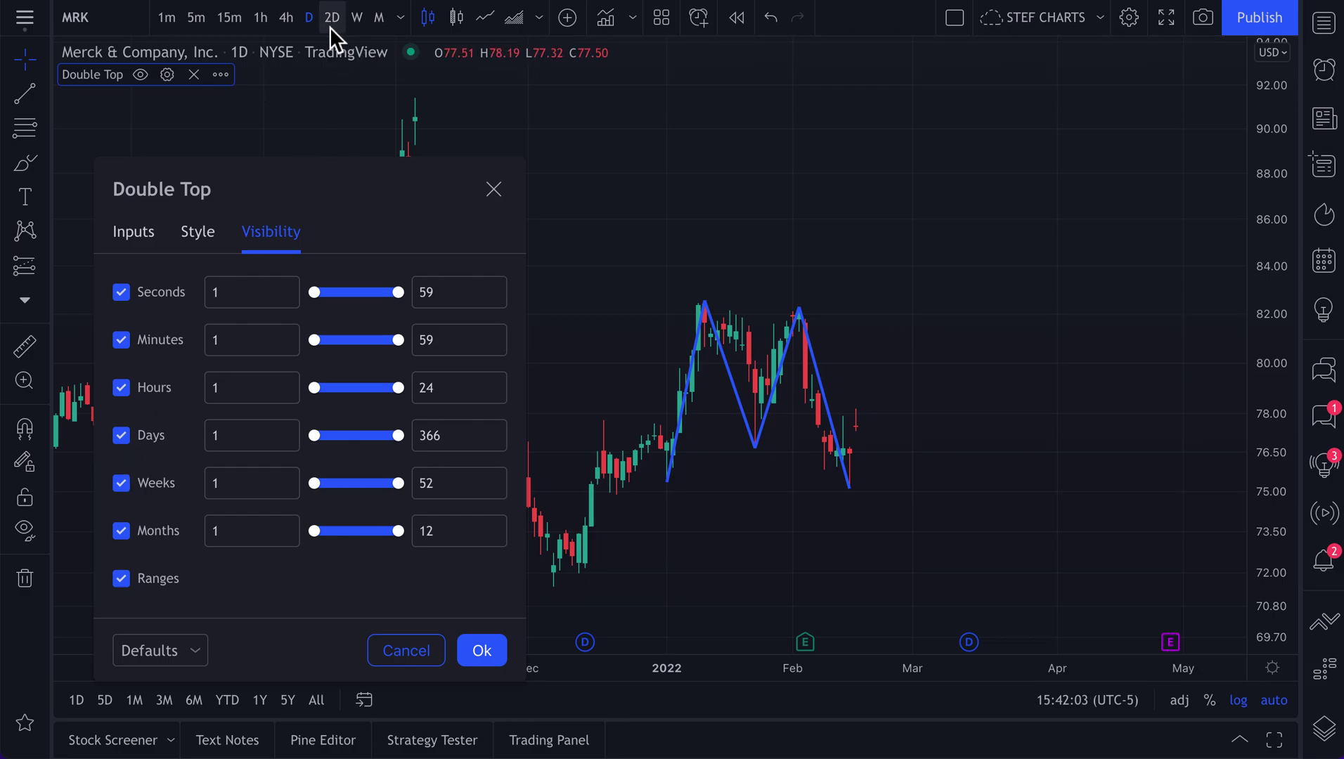
{"action": "left_click", "coordinate": [120, 437]}
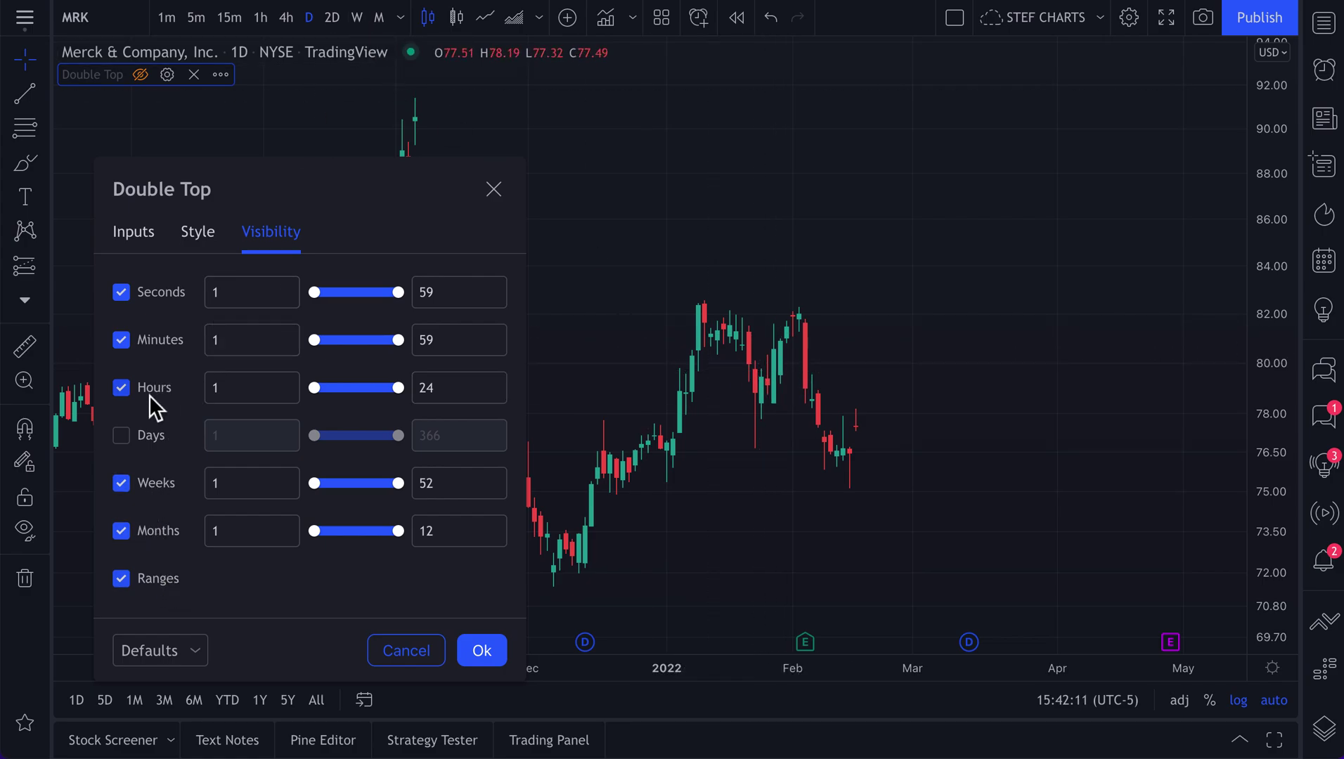
{"action": "left_click", "coordinate": [156, 441]}
{"action": "left_click", "coordinate": [495, 654]}
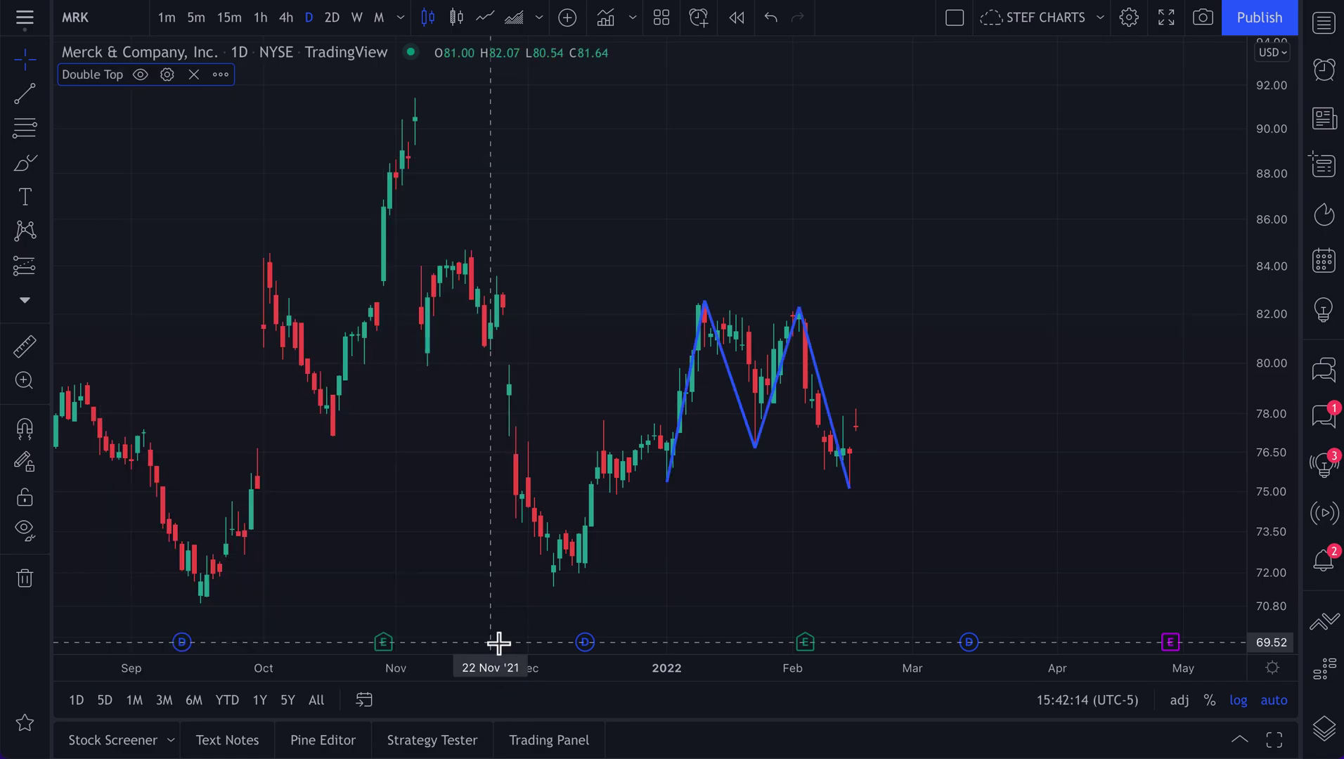
- Switch the MRK chart to the weekly timeframe and examine its long-term price history for double top patterns
{"action": "left_click", "coordinate": [356, 17]}
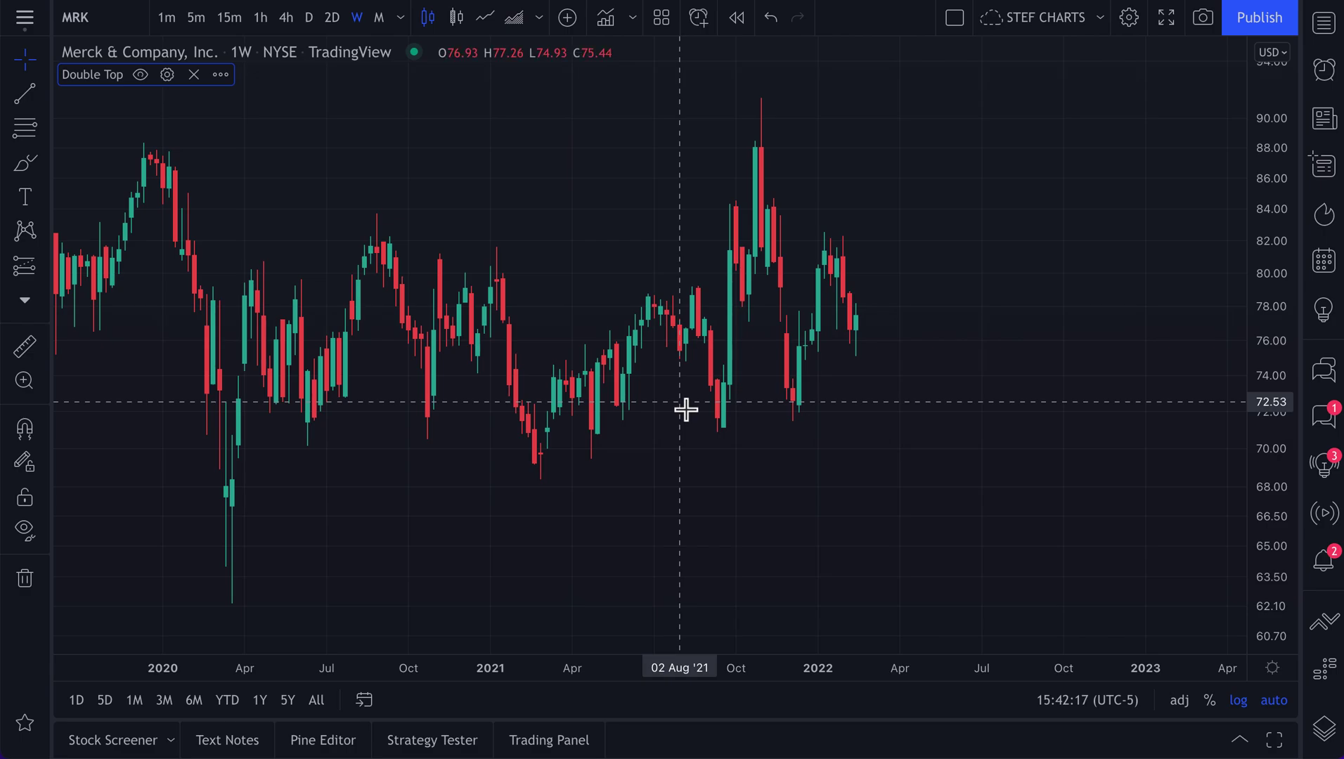
{"action": "scroll", "coordinate": [741, 482], "scroll_direction": "down", "scroll_amount": 5}
{"action": "scroll", "coordinate": [741, 482], "scroll_direction": "down", "scroll_amount": 3}
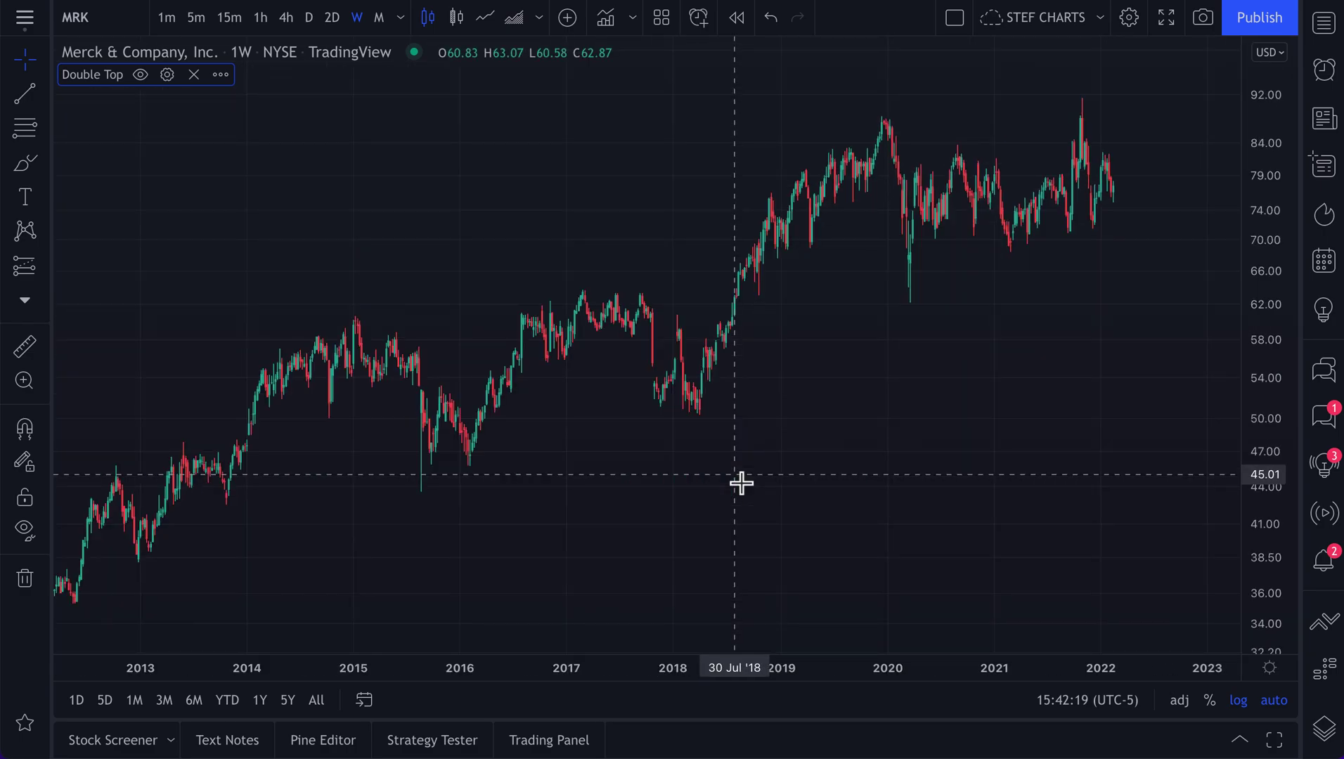
{"action": "scroll", "coordinate": [741, 482], "scroll_direction": "down", "scroll_amount": 8}
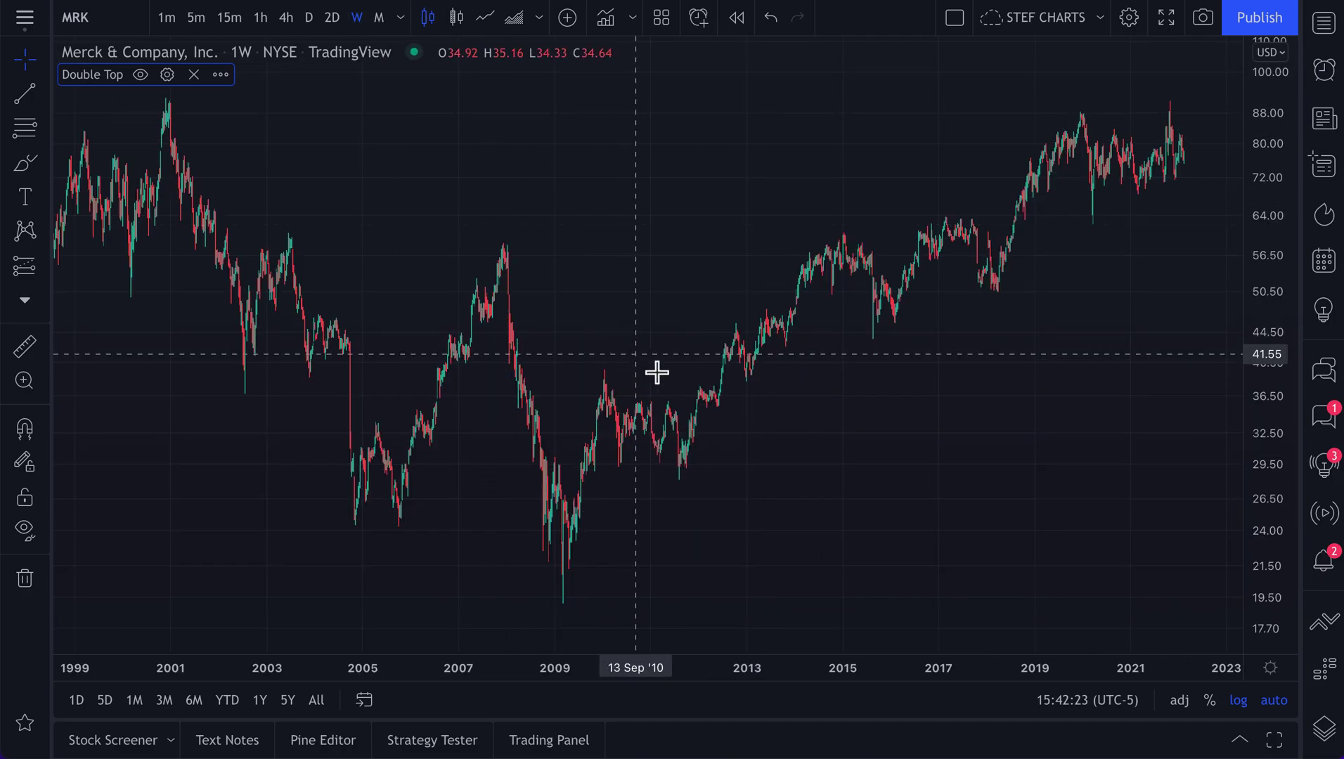
{"action": "scroll", "coordinate": [675, 390], "scroll_direction": "down", "scroll_amount": 8}
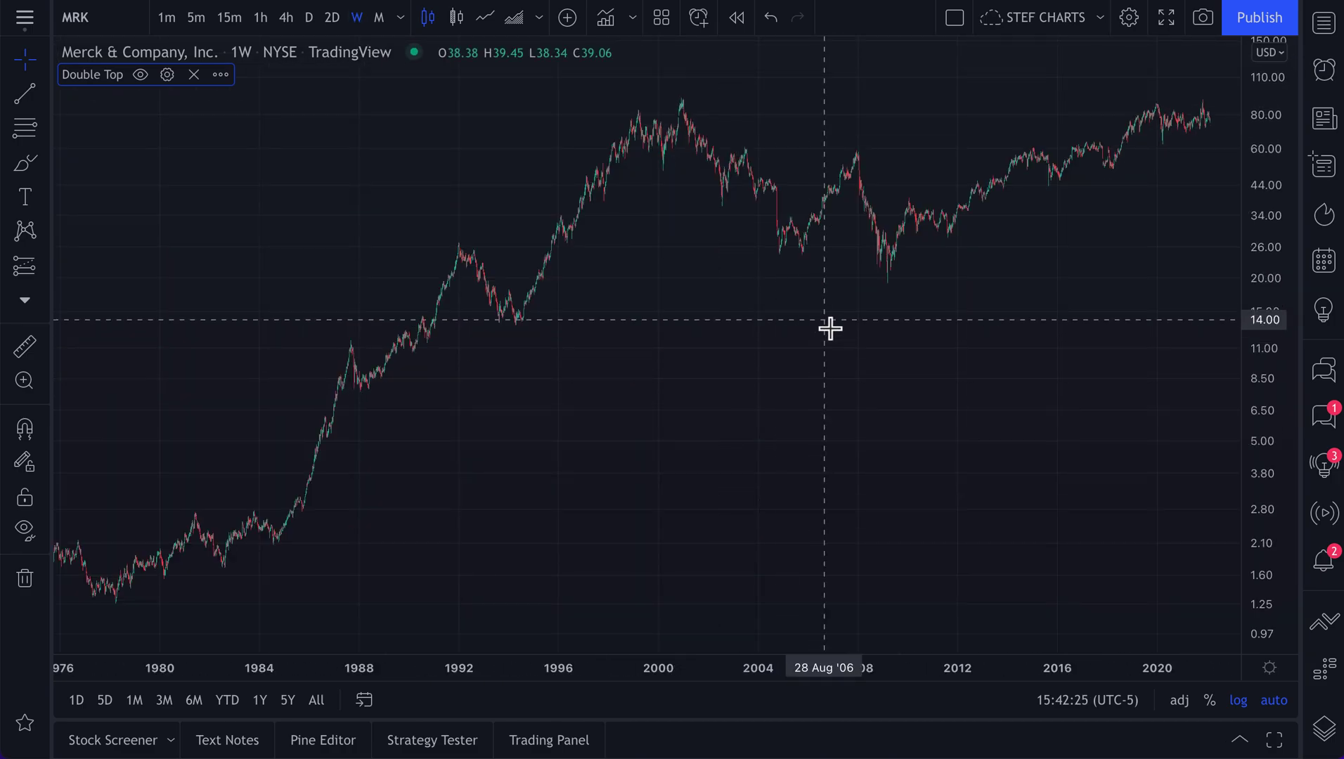
{"action": "scroll", "coordinate": [829, 328], "scroll_direction": "up", "scroll_amount": 15}
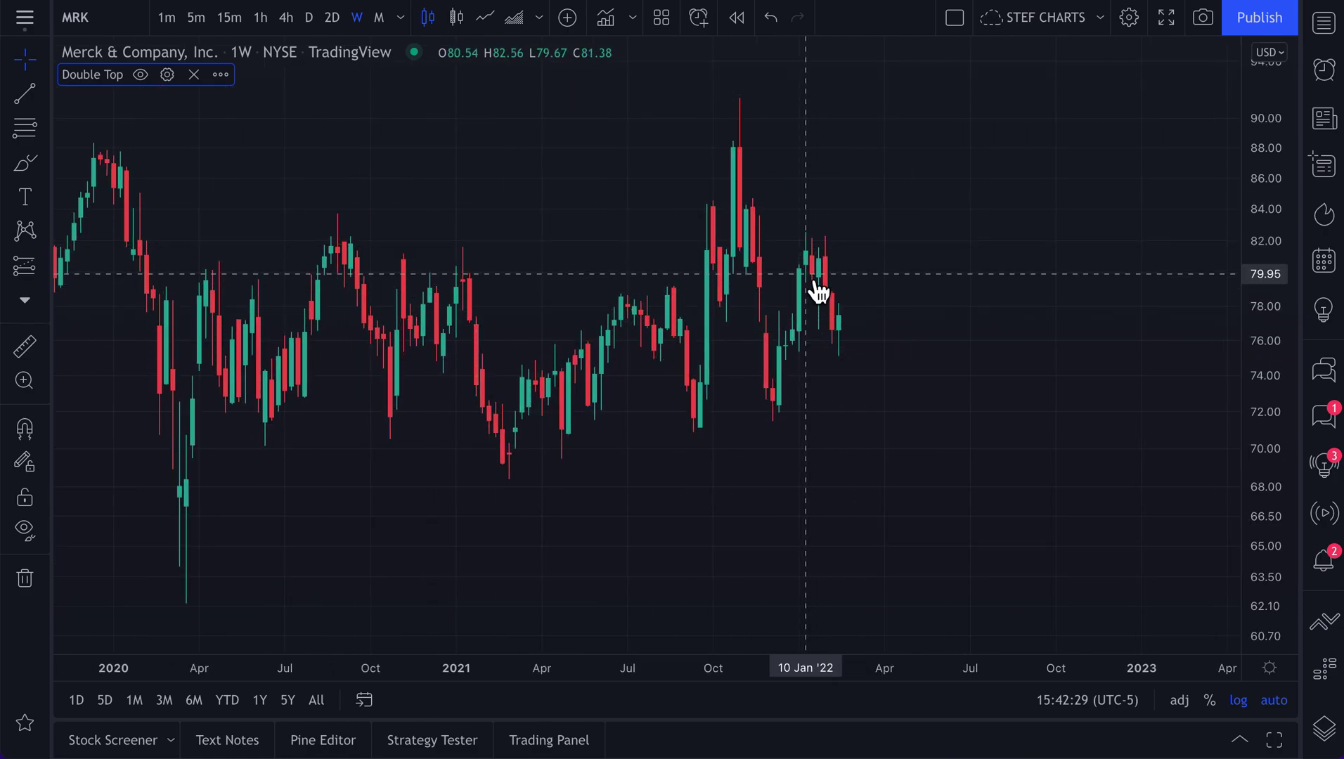
- Compare the Double Top indicator on the daily and weekly MRK charts, ending on the daily timeframe
{"action": "left_click", "coordinate": [308, 18]}
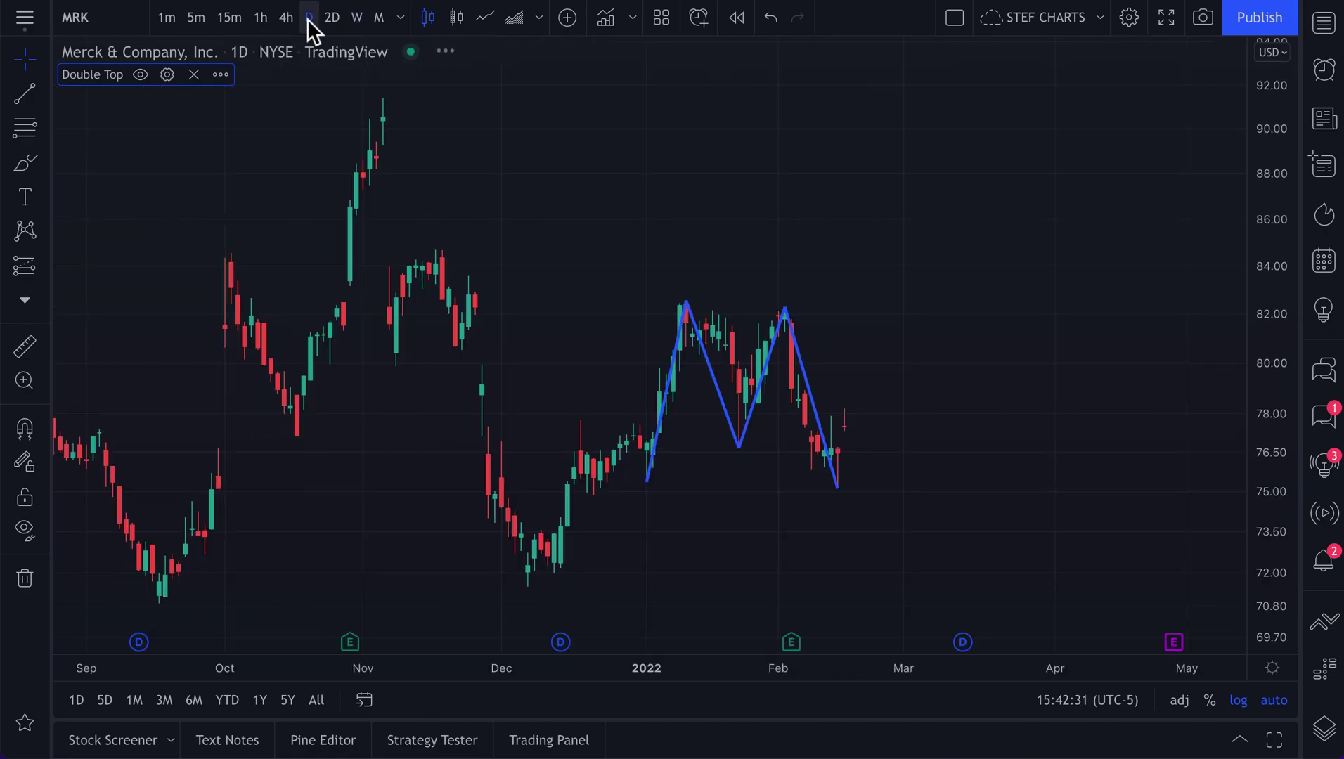
{"action": "left_click", "coordinate": [356, 18]}
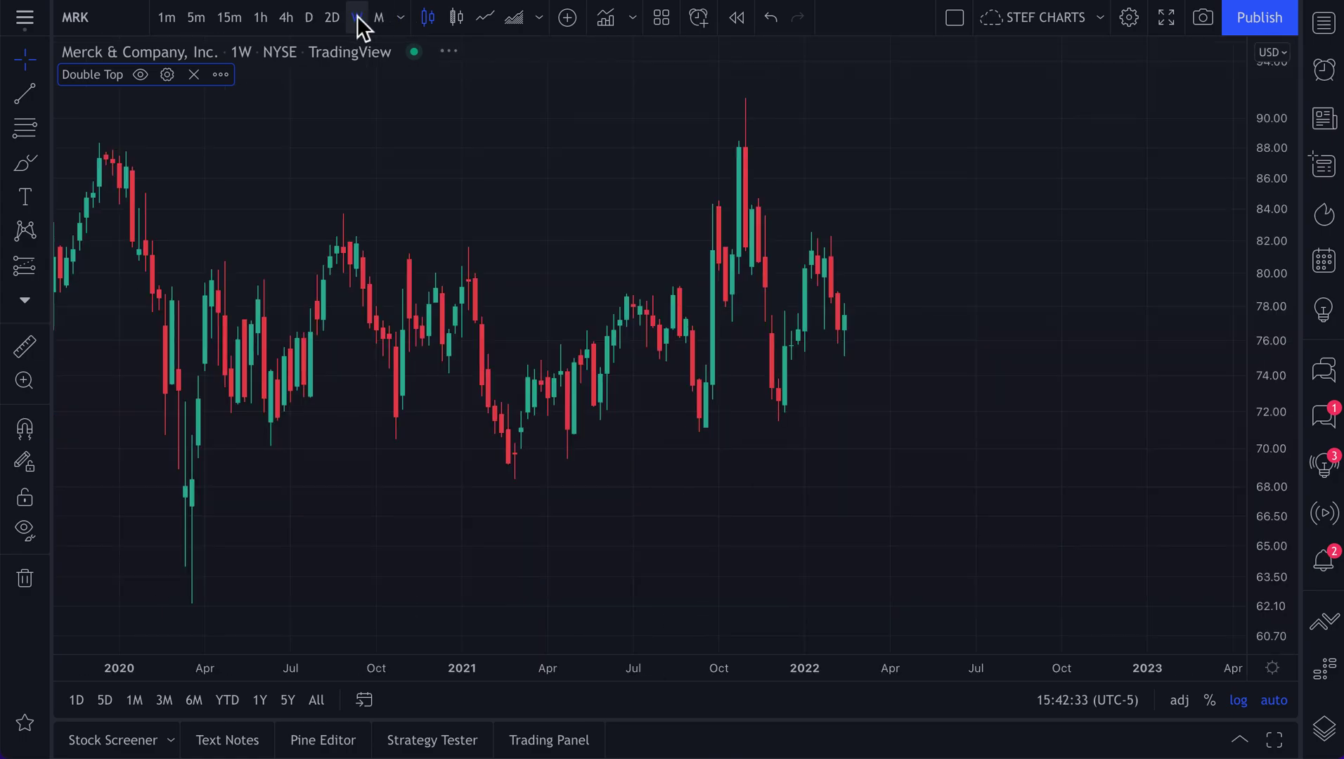
{"action": "left_click", "coordinate": [310, 18]}
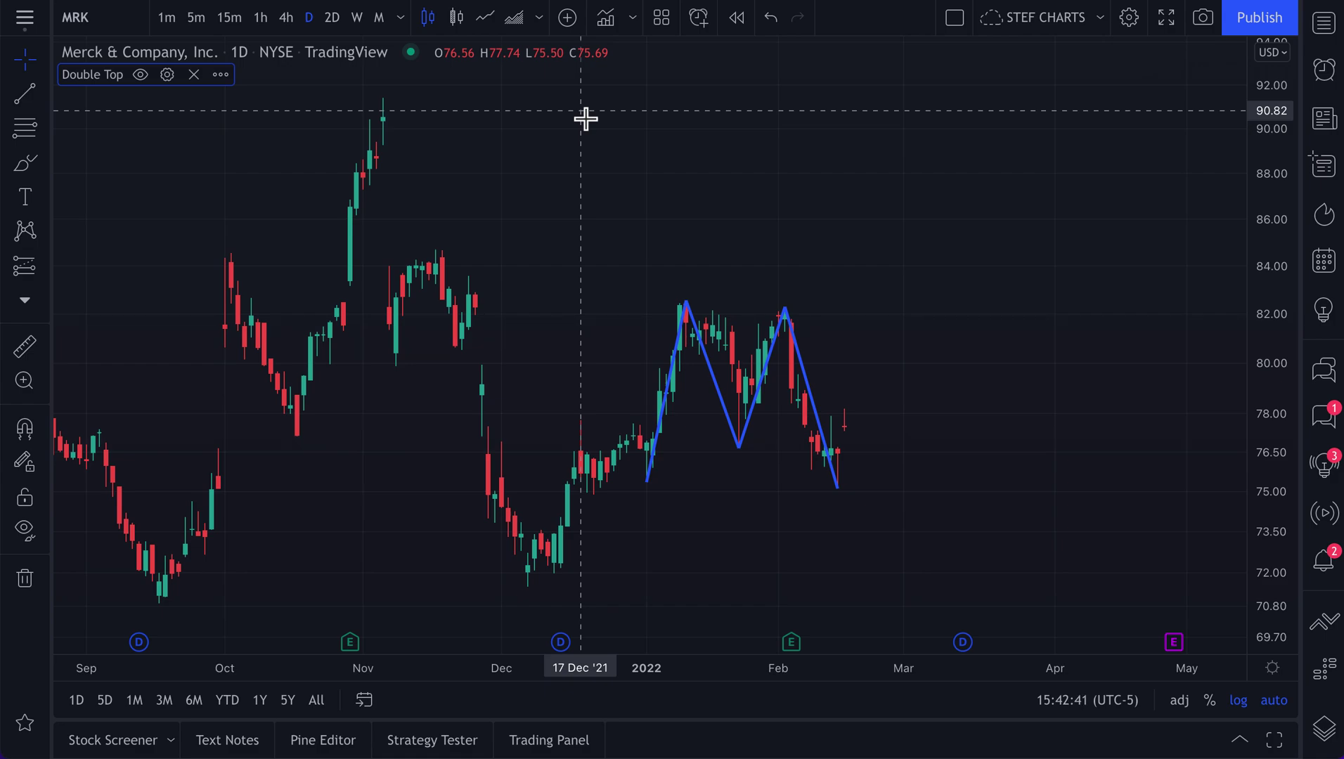
- Change the chart symbol to TSLA and look over its daily price history
{"action": "left_click", "coordinate": [97, 16]}
{"action": "type", "text": "TSLA"}
{"action": "key", "text": "Return"}
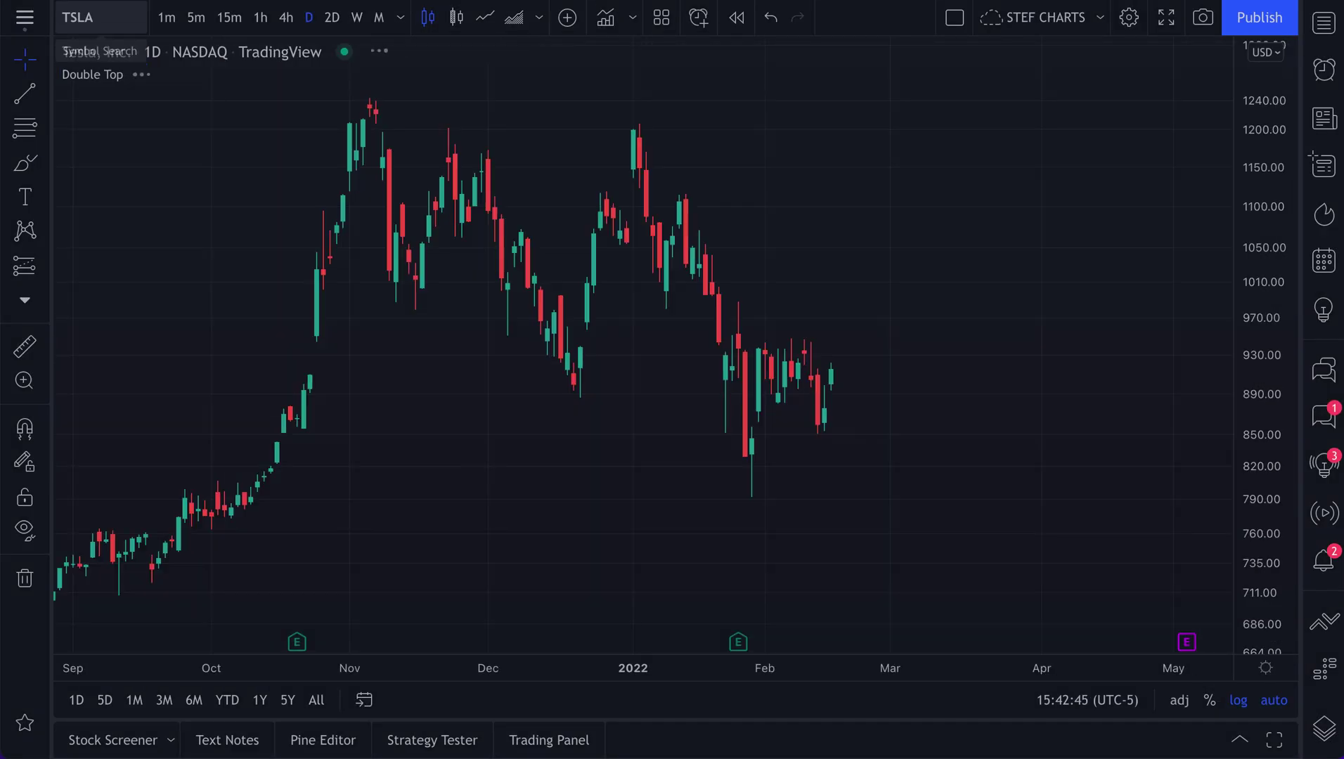
{"action": "scroll", "coordinate": [699, 368], "scroll_direction": "down", "scroll_amount": 3}
{"action": "scroll", "coordinate": [741, 354], "scroll_direction": "up", "scroll_amount": 5}
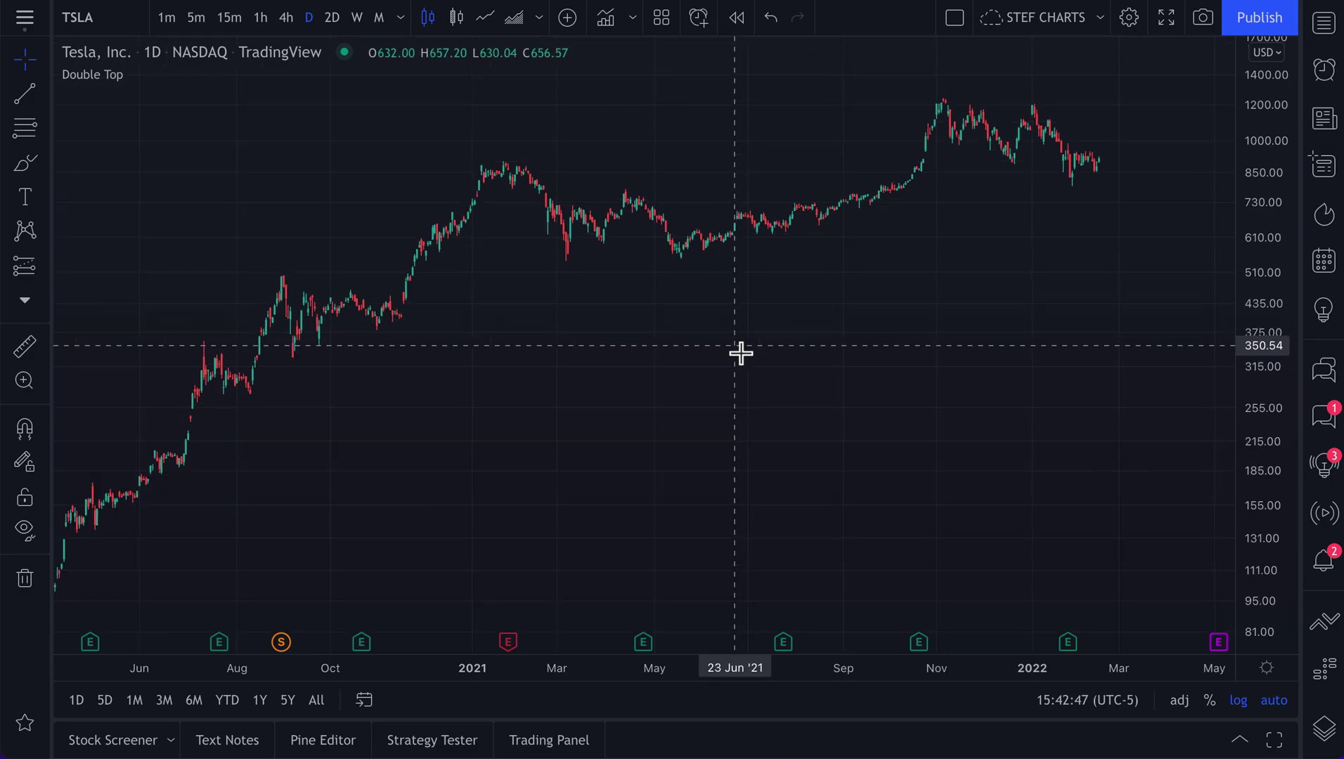
- Set the Double Top indicator's Permissible Deviation to 25 on the TSLA chart, keeping the dialog clear of the pattern, and apply it
{"action": "mouse_move", "coordinate": [117, 78]}
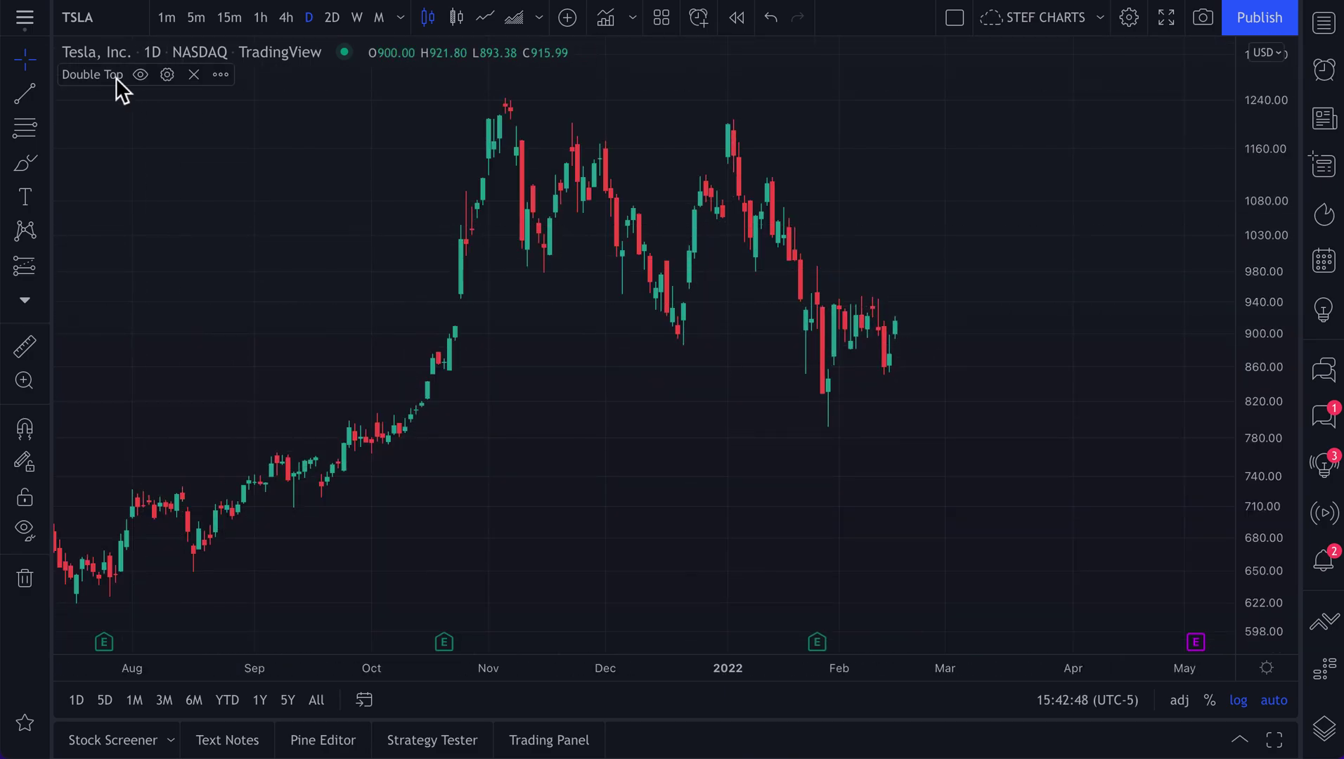
{"action": "left_click", "coordinate": [167, 76]}
{"action": "left_click", "coordinate": [504, 203]}
{"action": "left_click", "coordinate": [663, 335]}
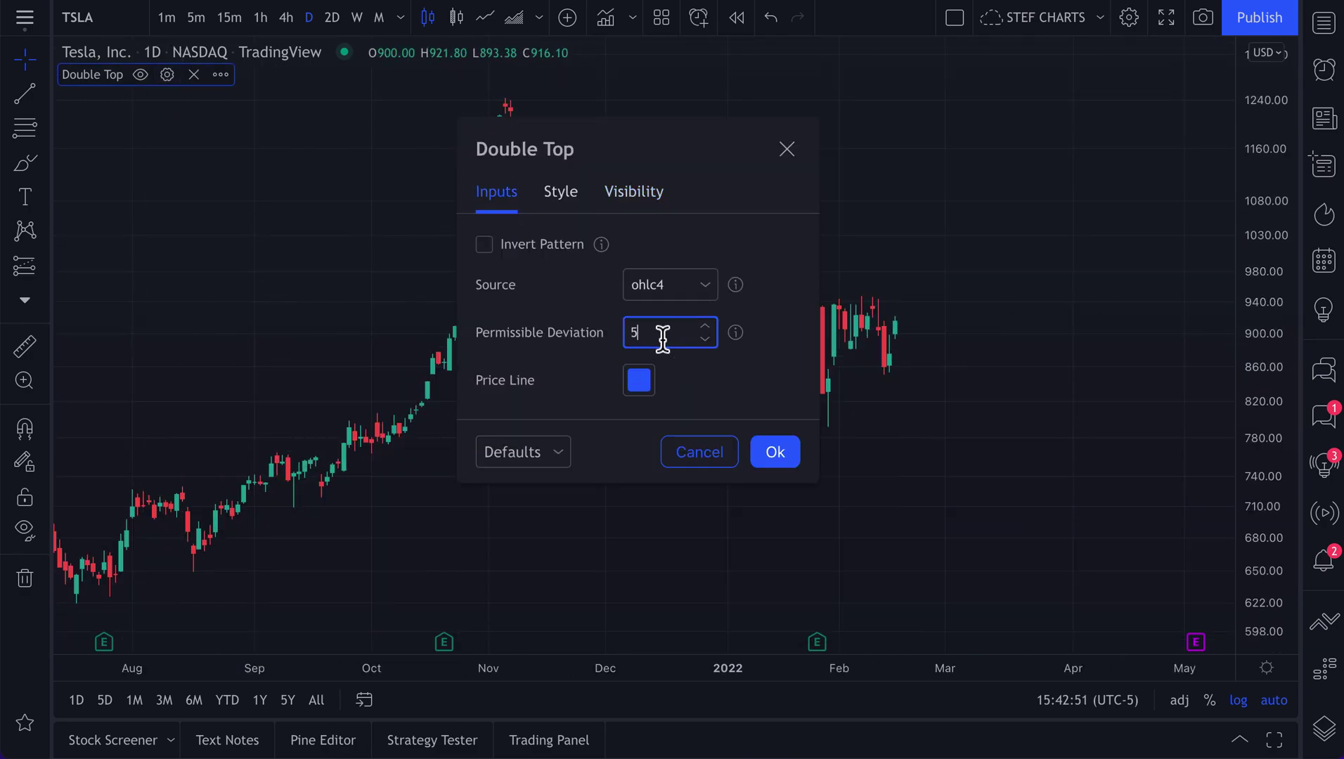
{"action": "double_click", "coordinate": [663, 336]}
{"action": "type", "text": "25"}
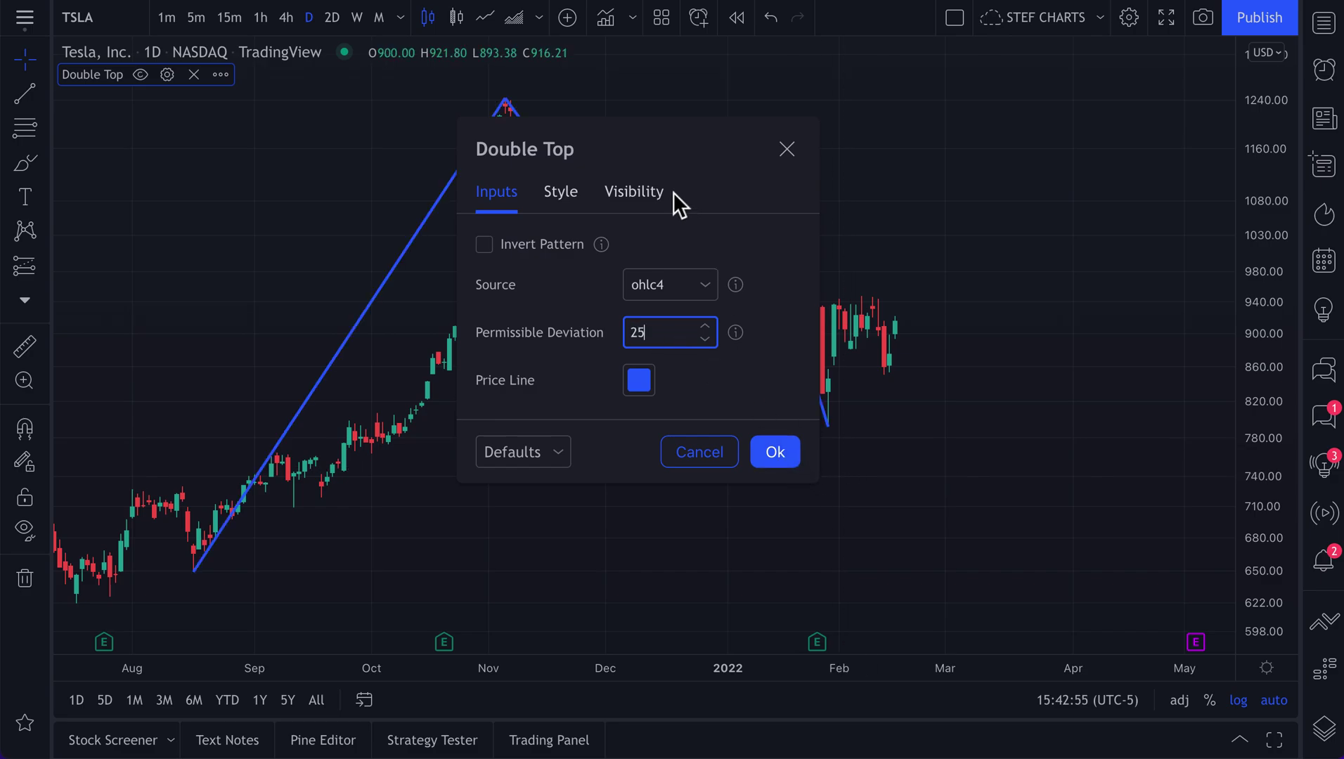
{"action": "left_click_drag", "start_coordinate": [678, 167], "coordinate": [1135, 193]}
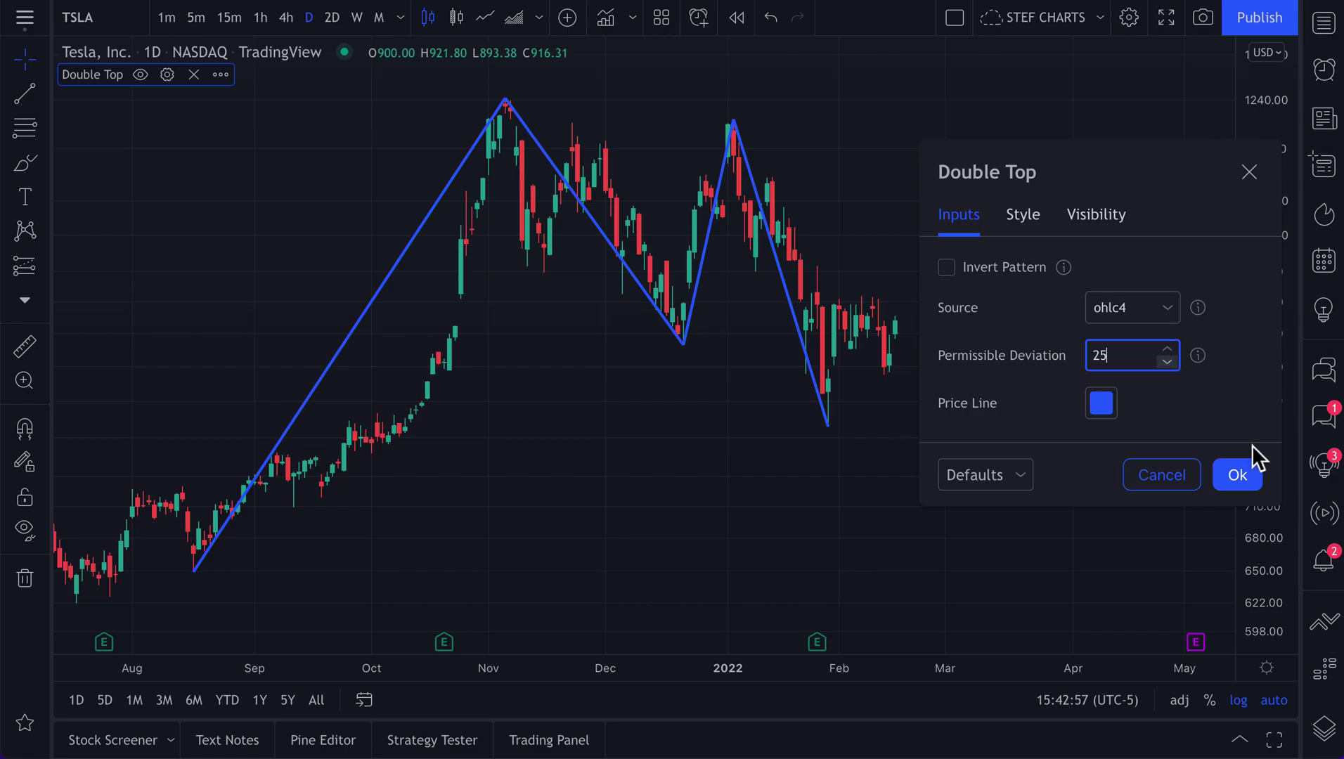
{"action": "left_click", "coordinate": [1251, 467]}
- Draw a near-horizontal trend line above the two TSLA tops, from 28 Oct '21 to late January '22 at about 1237
{"action": "scroll", "coordinate": [599, 407], "scroll_direction": "down", "scroll_amount": 1}
{"action": "scroll", "coordinate": [599, 407], "scroll_direction": "down", "scroll_amount": 2}
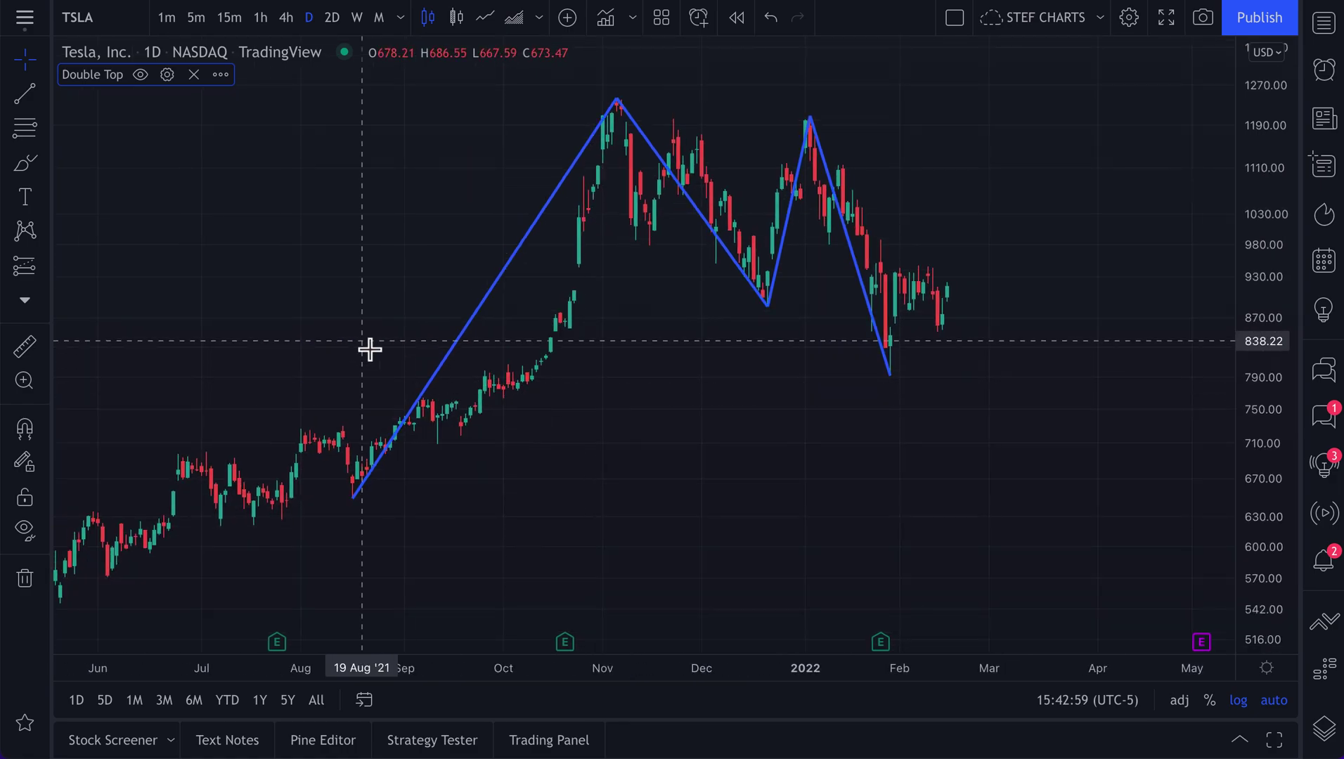
{"action": "left_click", "coordinate": [41, 93]}
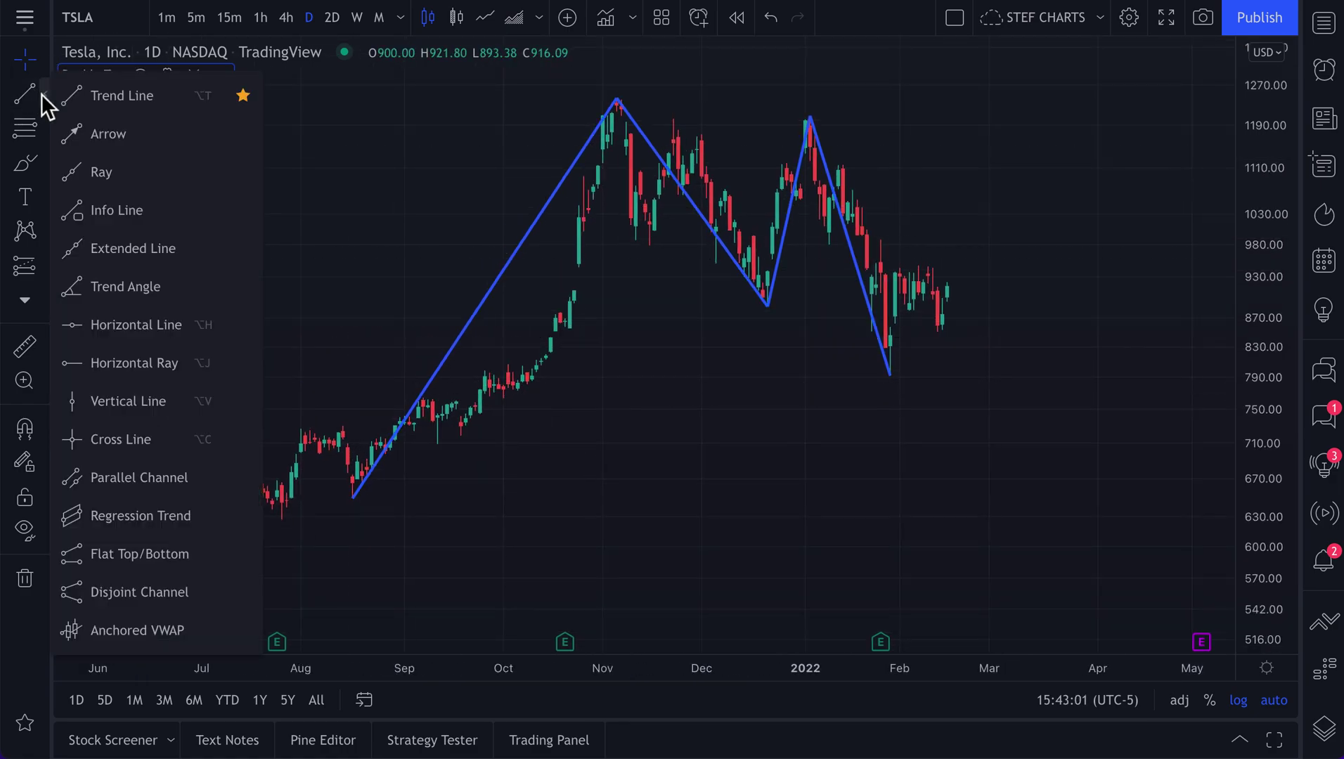
{"action": "left_click", "coordinate": [99, 91]}
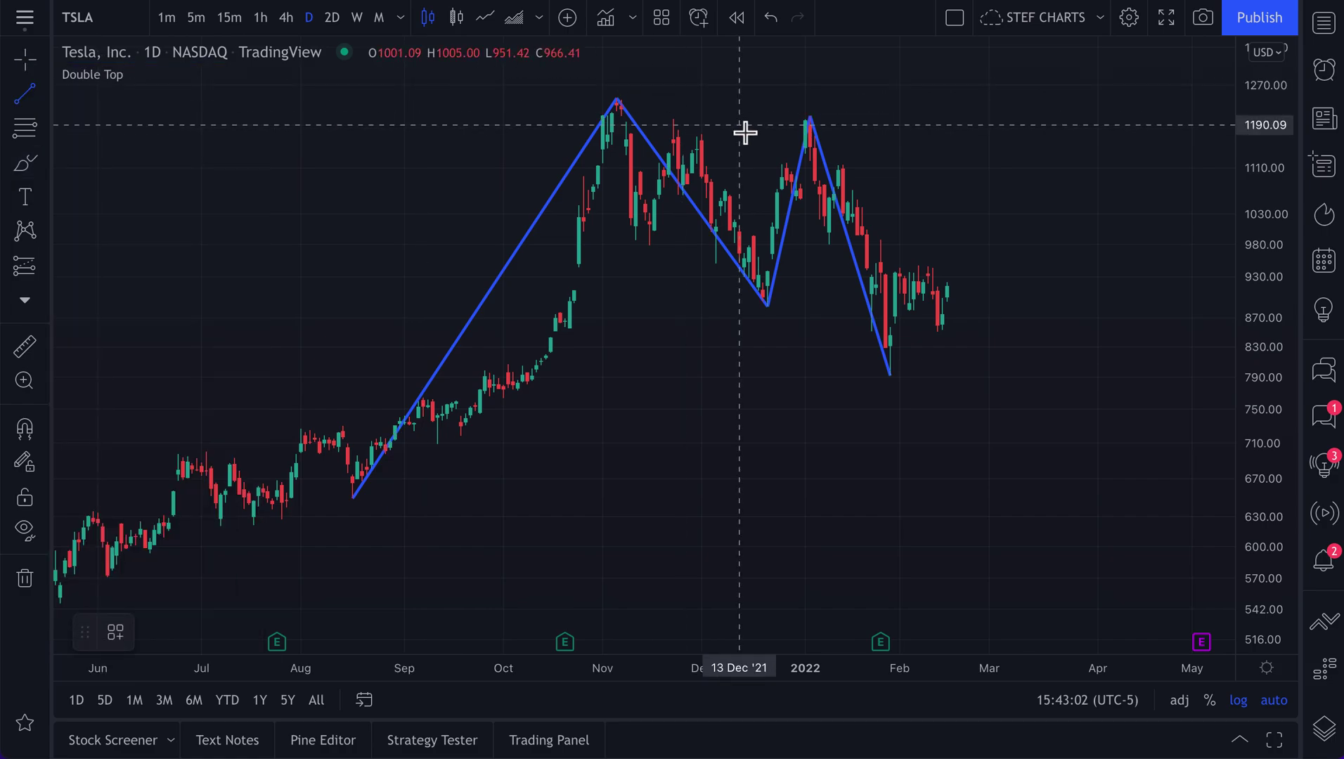
{"action": "left_click", "coordinate": [597, 106]}
{"action": "left_click", "coordinate": [890, 104]}
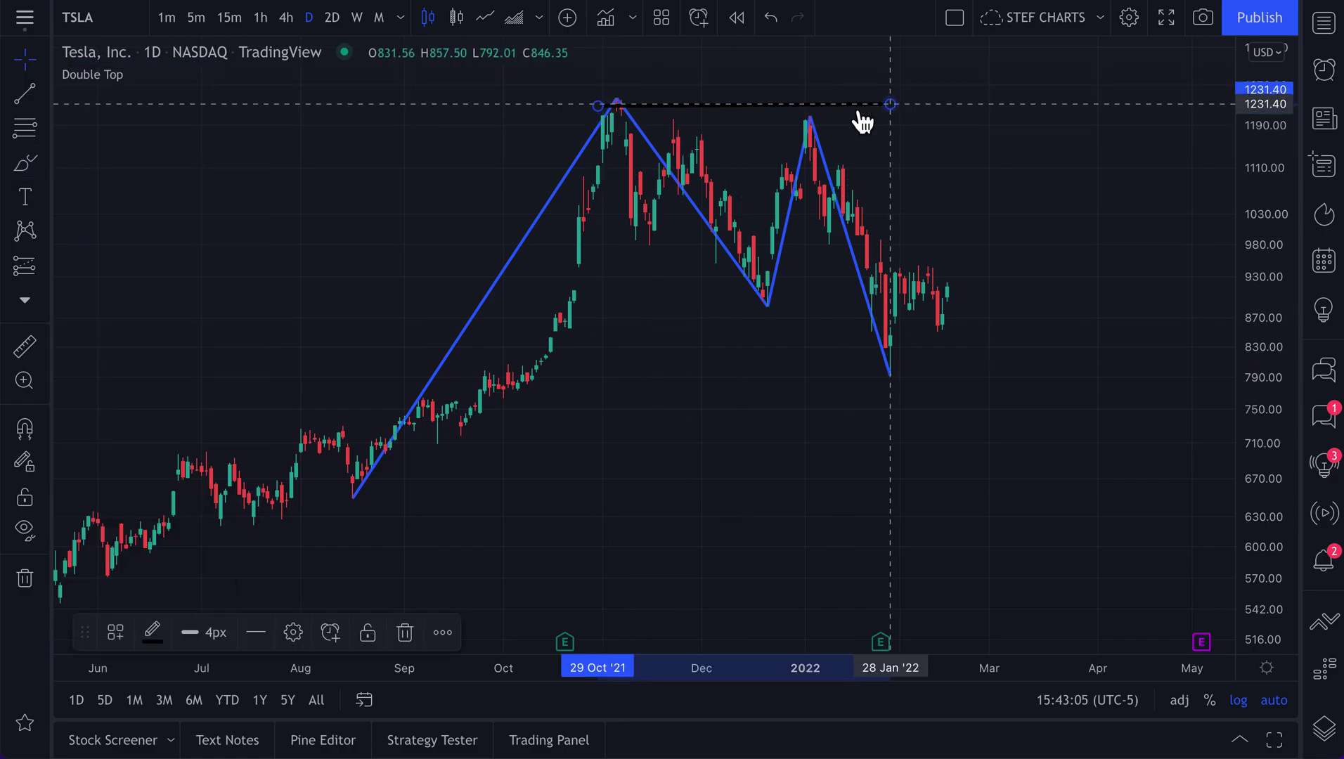
{"action": "left_click_drag", "start_coordinate": [805, 104], "coordinate": [801, 102]}
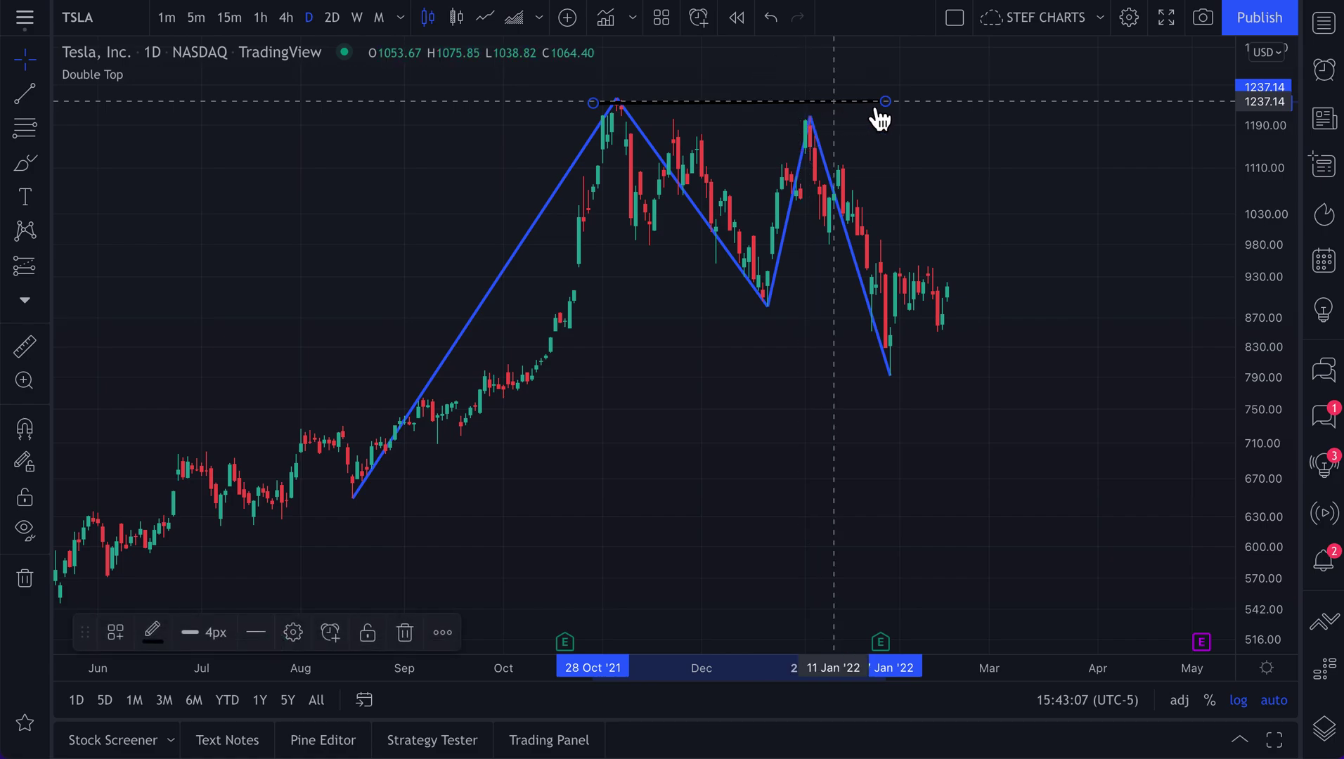
{"action": "left_click", "coordinate": [939, 132]}
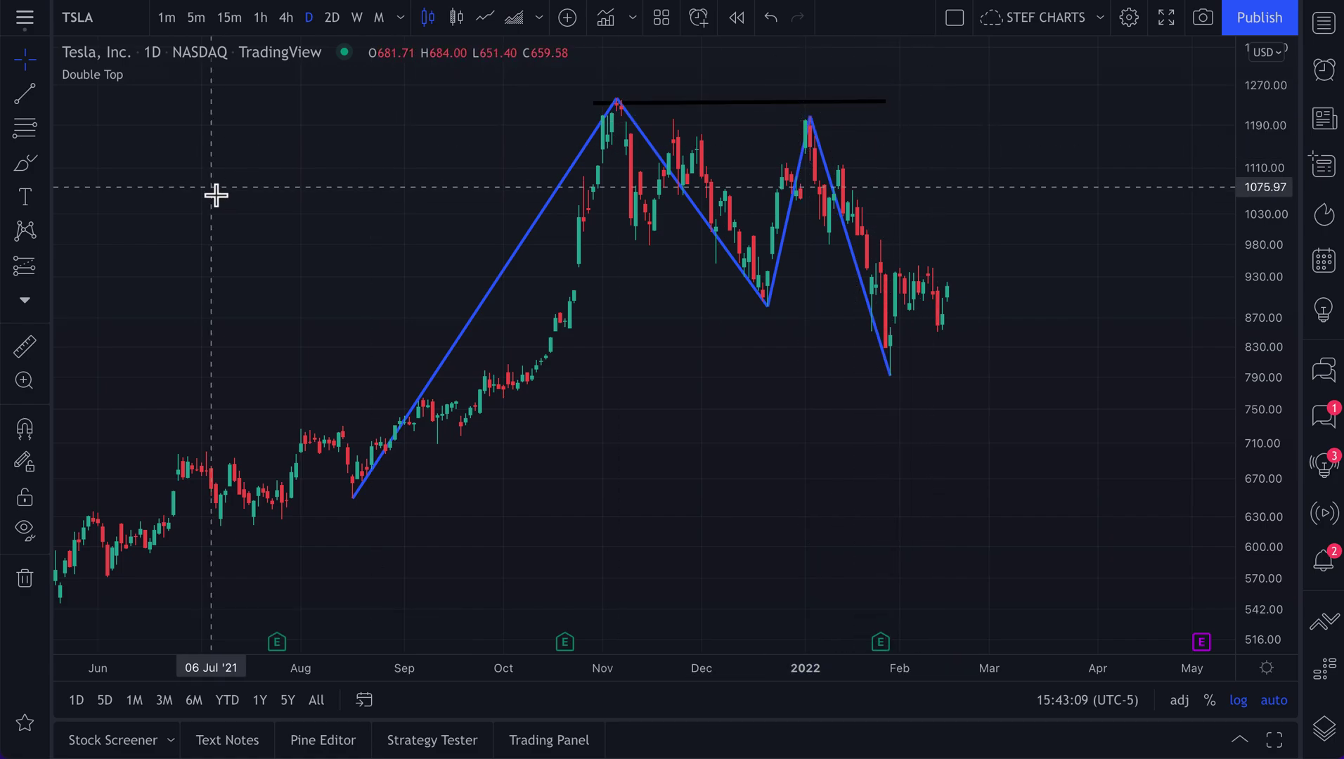
- Circle the two TSLA tops in red with the Brush and undo both strokes
{"action": "left_click", "coordinate": [25, 163]}
{"action": "mouse_move", "coordinate": [624, 94]}
{"action": "left_mouse_down"}
{"action": "mouse_move", "coordinate": [603, 113]}
{"action": "mouse_move", "coordinate": [615, 97]}
{"action": "left_mouse_up"}
{"action": "mouse_move", "coordinate": [819, 99]}
{"action": "left_mouse_down"}
{"action": "mouse_move", "coordinate": [804, 111]}
{"action": "mouse_move", "coordinate": [828, 97]}
{"action": "mouse_move", "coordinate": [819, 123]}
{"action": "left_mouse_up"}
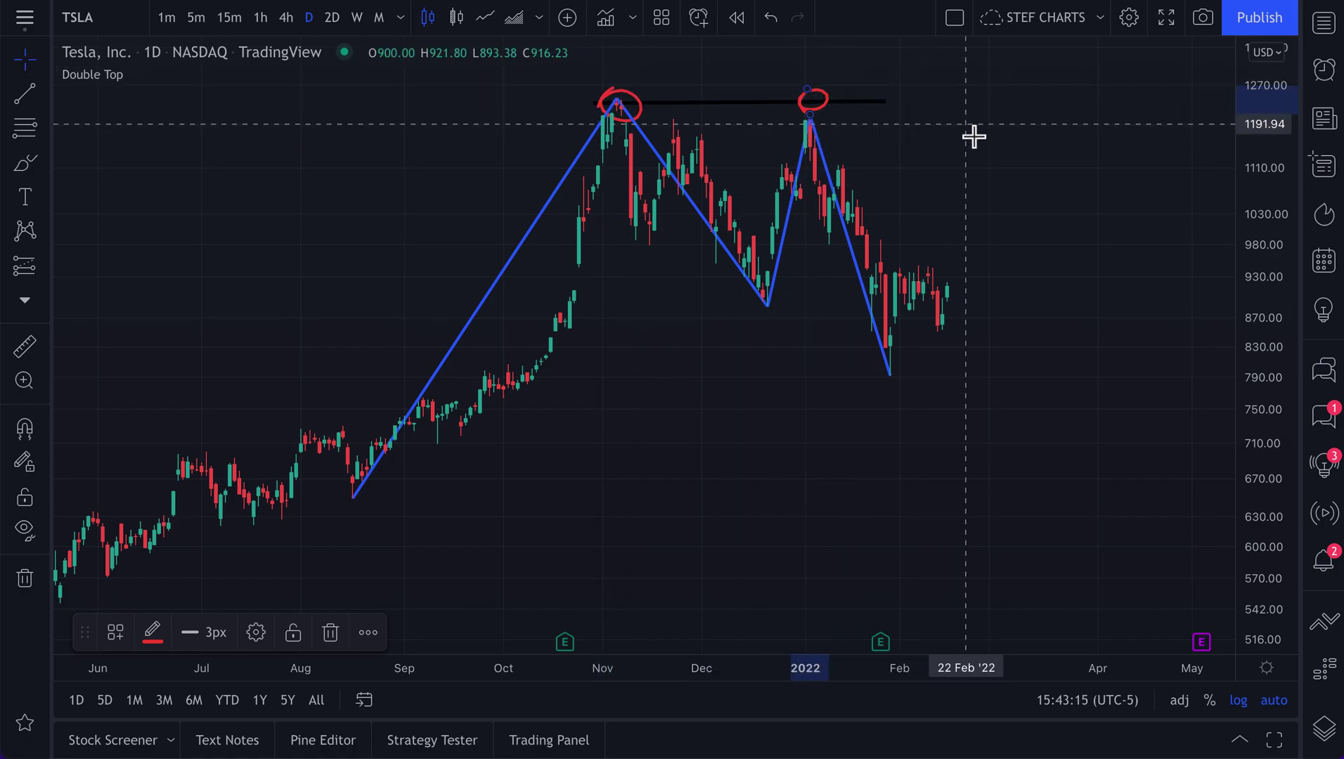
{"action": "key", "text": "ctrl+z"}
{"action": "key", "text": "ctrl+z"}
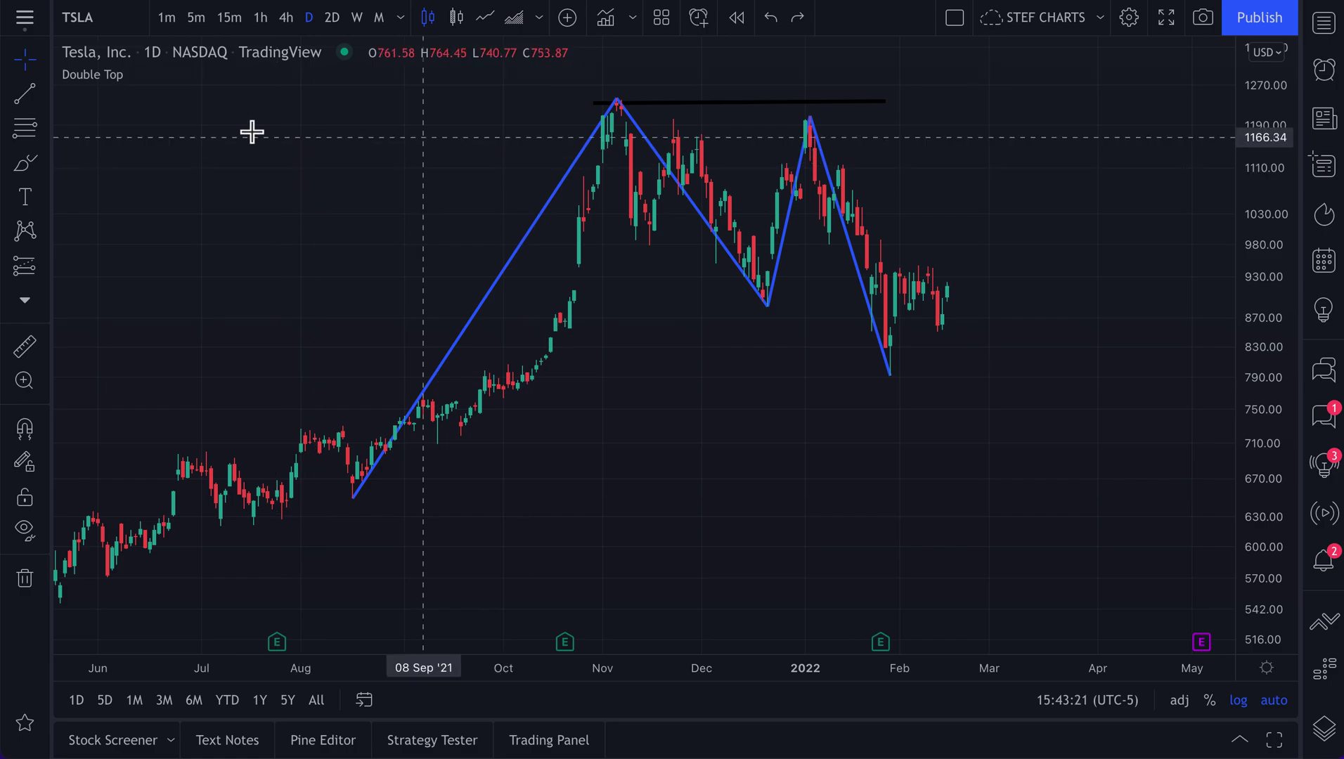
- Check the Double Top indicator's input settings and close them without making changes
{"action": "left_click", "coordinate": [41, 62]}
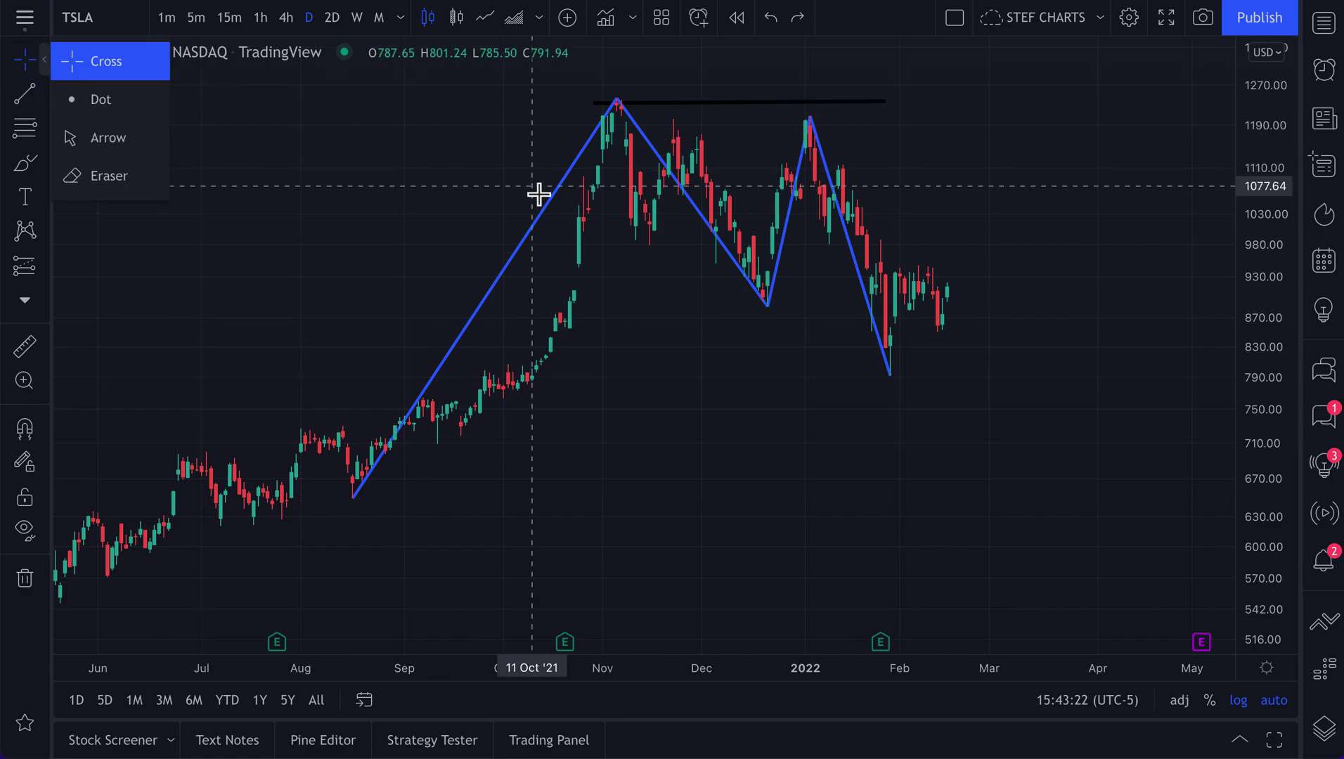
{"action": "double_click", "coordinate": [539, 234]}
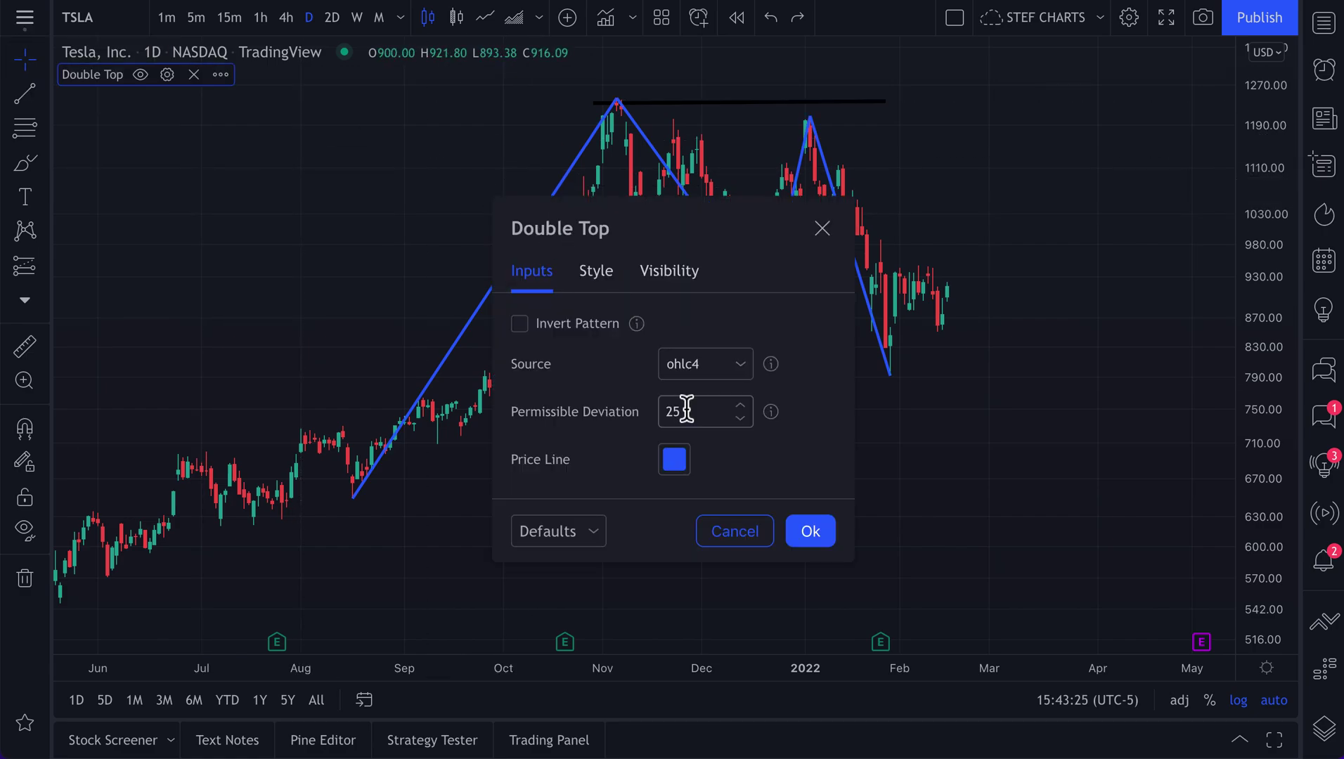
{"action": "left_click", "coordinate": [823, 226]}
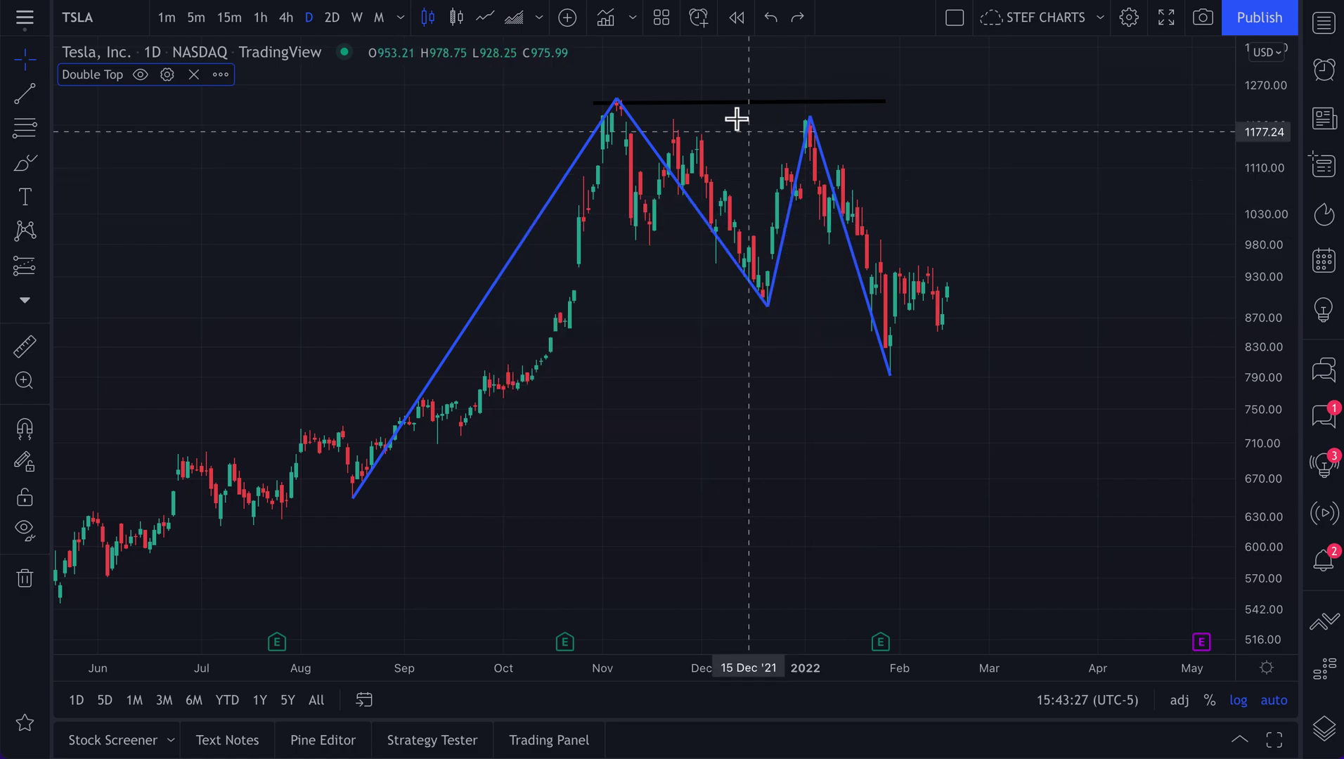
- Delete the black trend line above the TSLA tops and remove the Double Top indicator from the chart
{"action": "left_click", "coordinate": [734, 118]}
{"action": "key", "text": "Delete"}
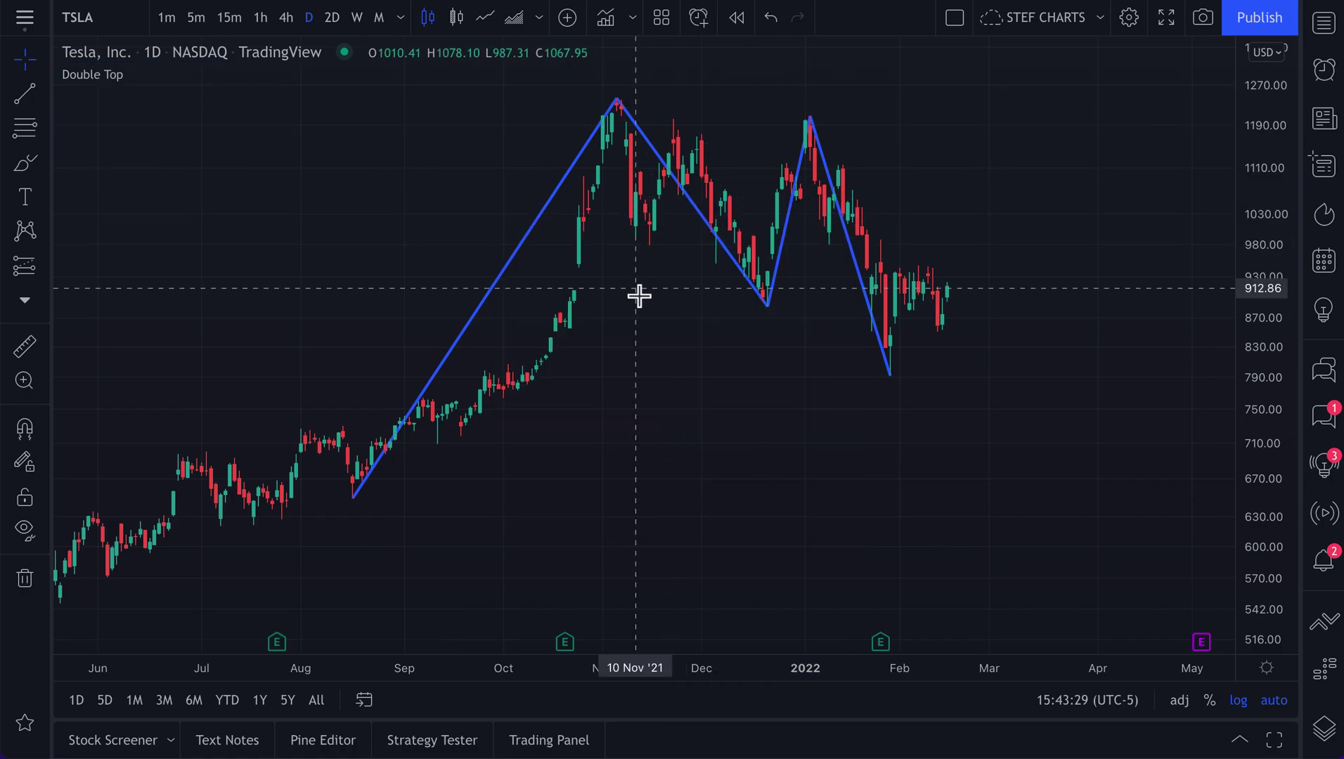
{"action": "mouse_move", "coordinate": [121, 83]}
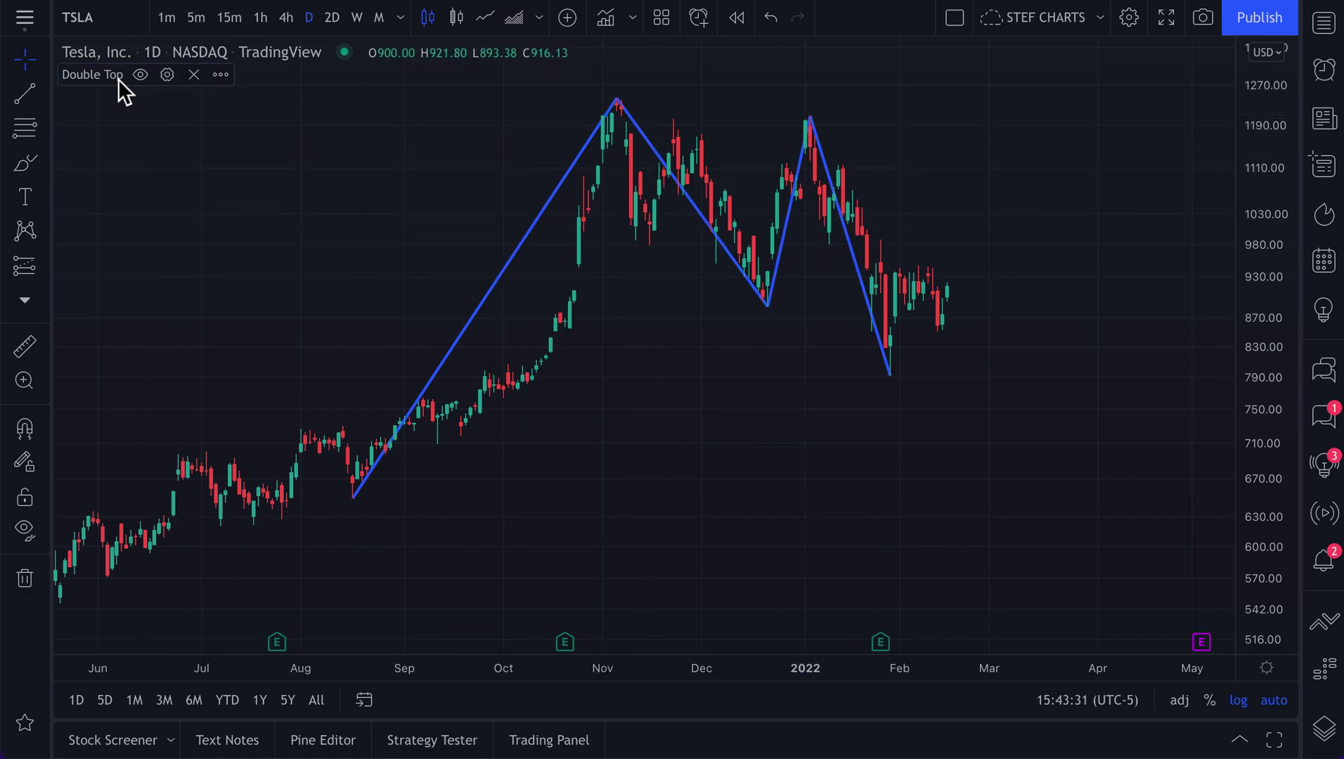
{"action": "left_click", "coordinate": [194, 76]}
- Add the Chart Pattern Elliott Wave indicator to the daily TSLA chart and bring its full wave count into view
{"action": "left_click", "coordinate": [605, 18]}
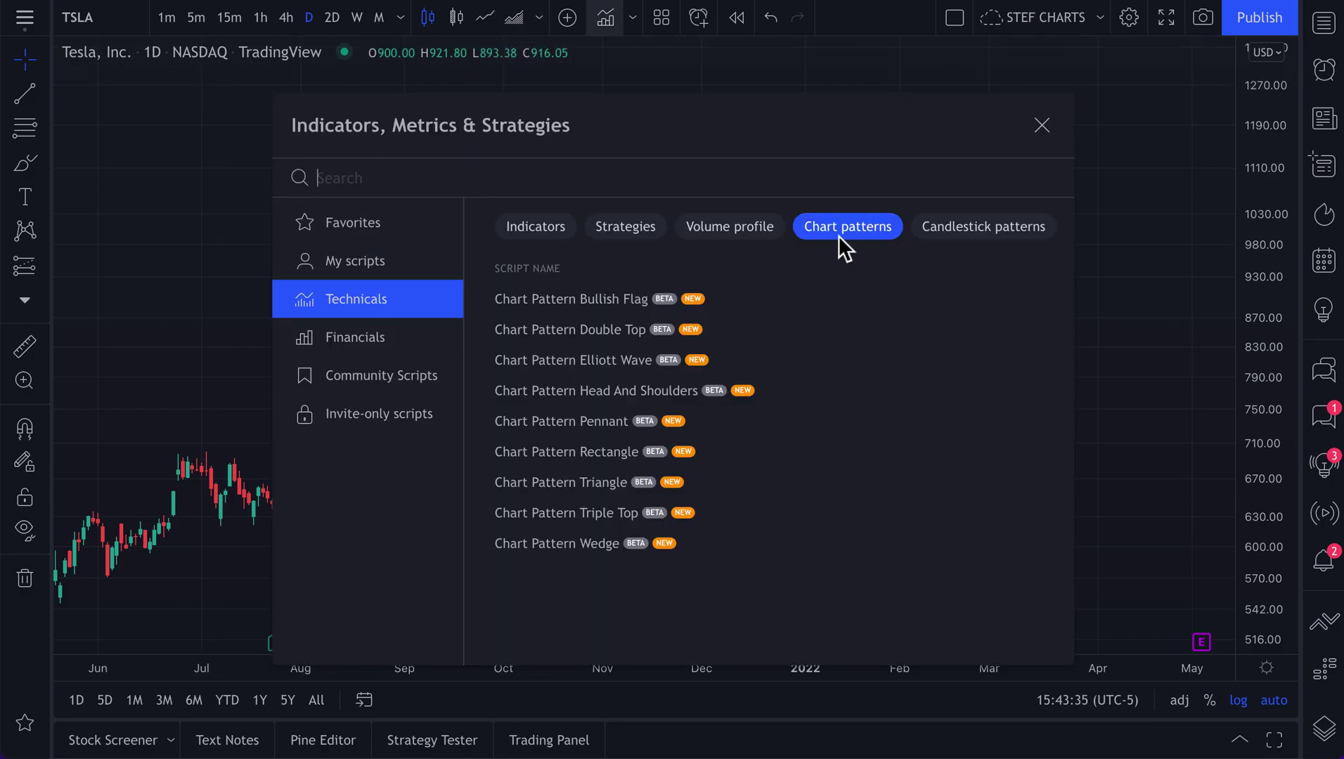
{"action": "left_click", "coordinate": [654, 366]}
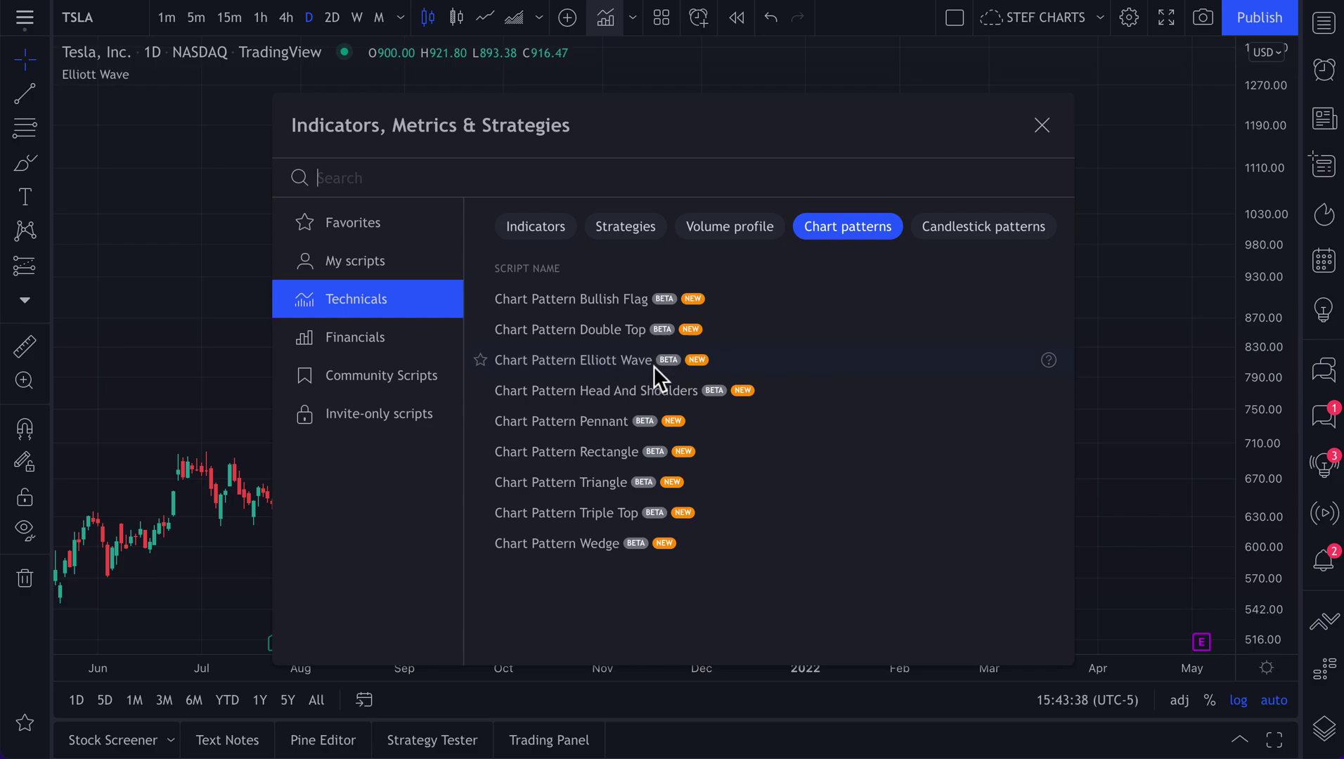
{"action": "left_click", "coordinate": [1042, 129]}
{"action": "scroll", "coordinate": [941, 432], "scroll_direction": "down", "scroll_amount": 6}
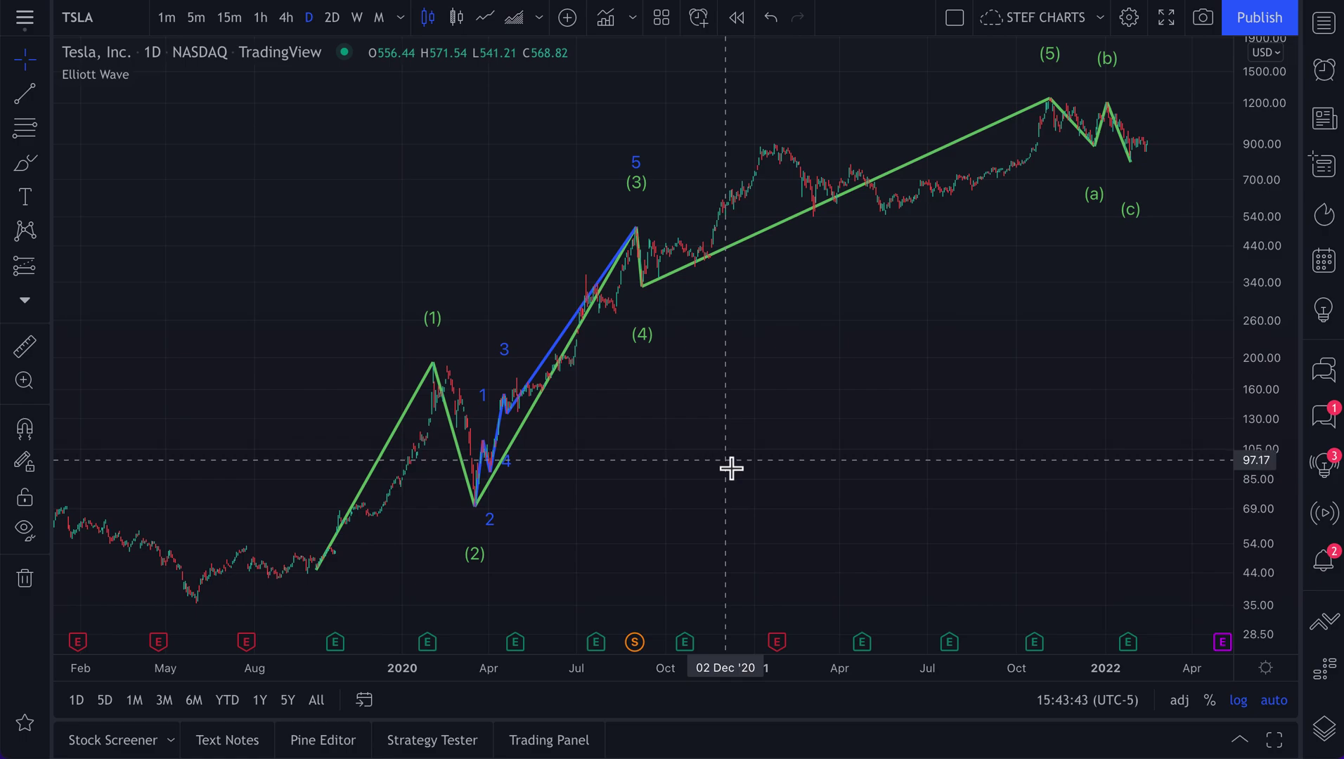
{"action": "scroll", "coordinate": [731, 468], "scroll_direction": "up", "scroll_amount": 2}
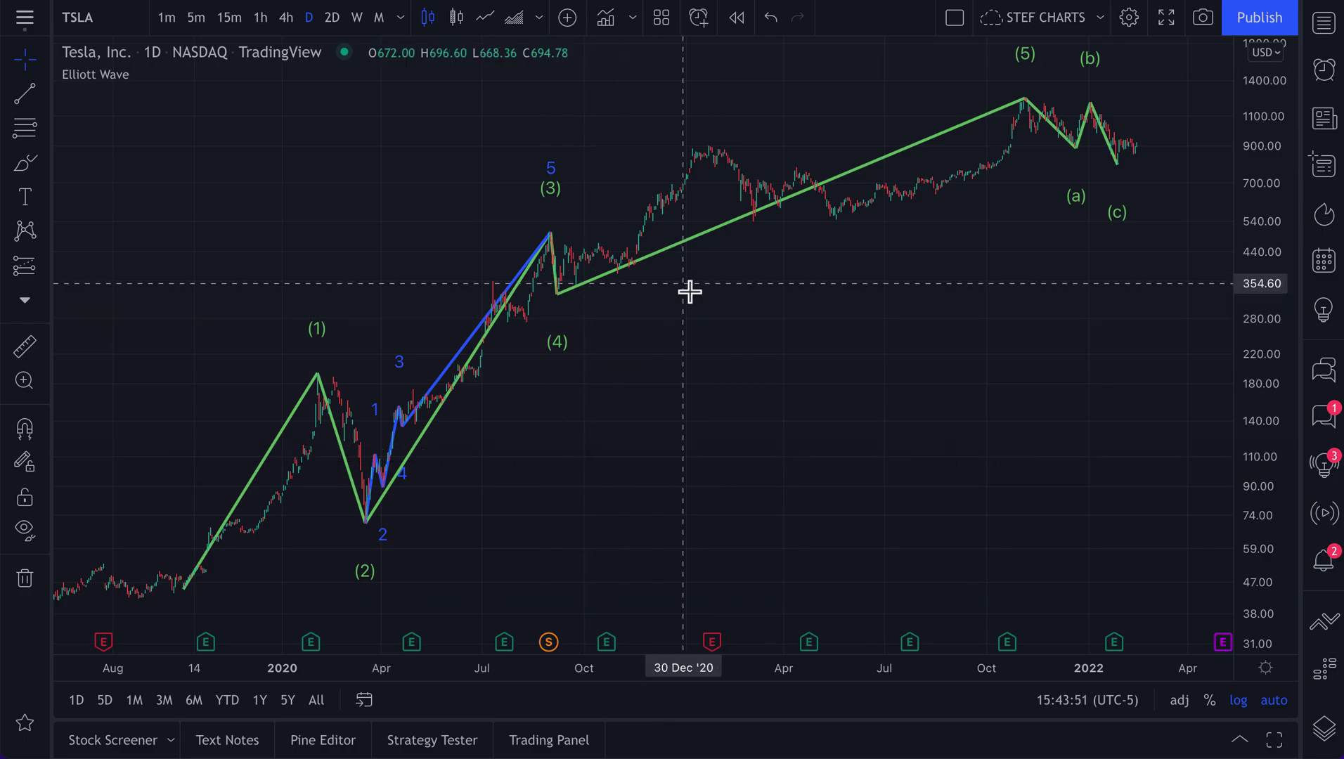
- Examine the Elliott Wave indicator's length type, source, wave colour and style settings, moving the dialog clear of the waves as needed
{"action": "double_click", "coordinate": [683, 260]}
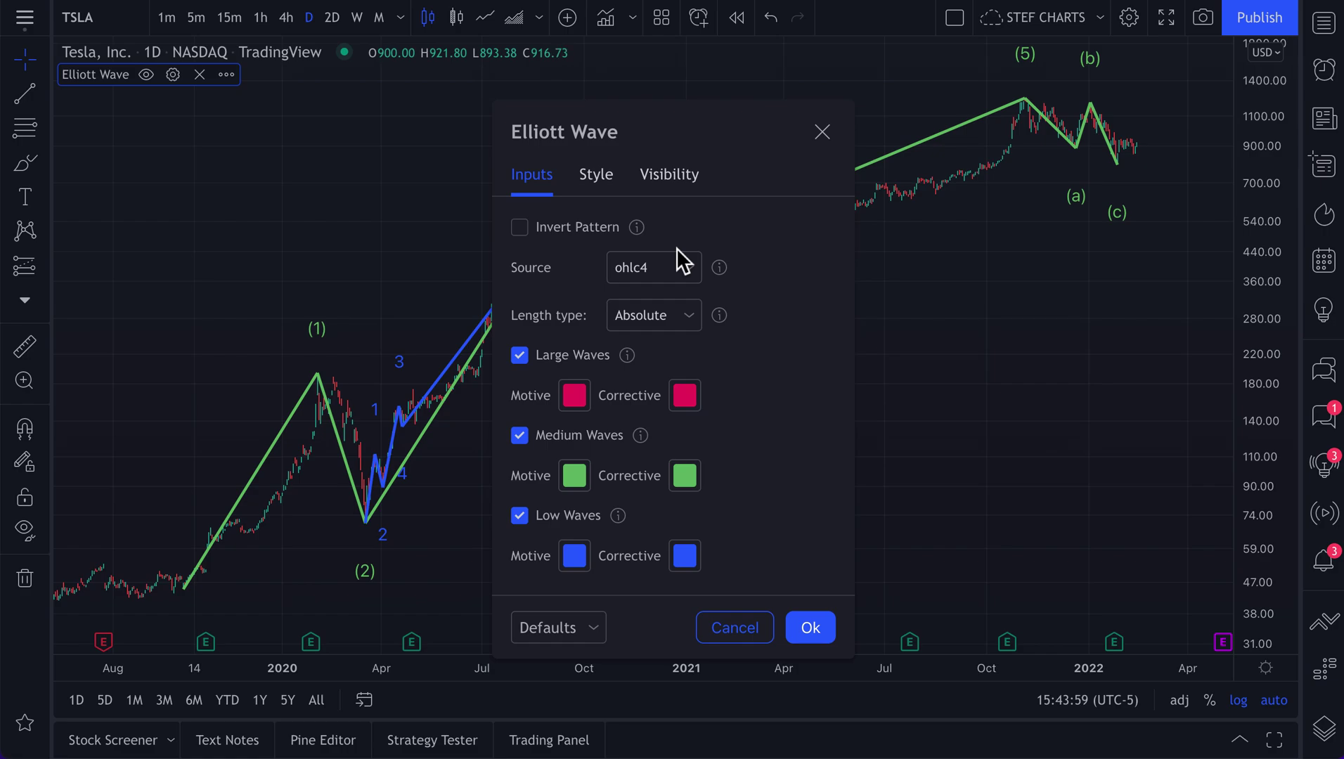
{"action": "left_click_drag", "start_coordinate": [740, 151], "coordinate": [1095, 135]}
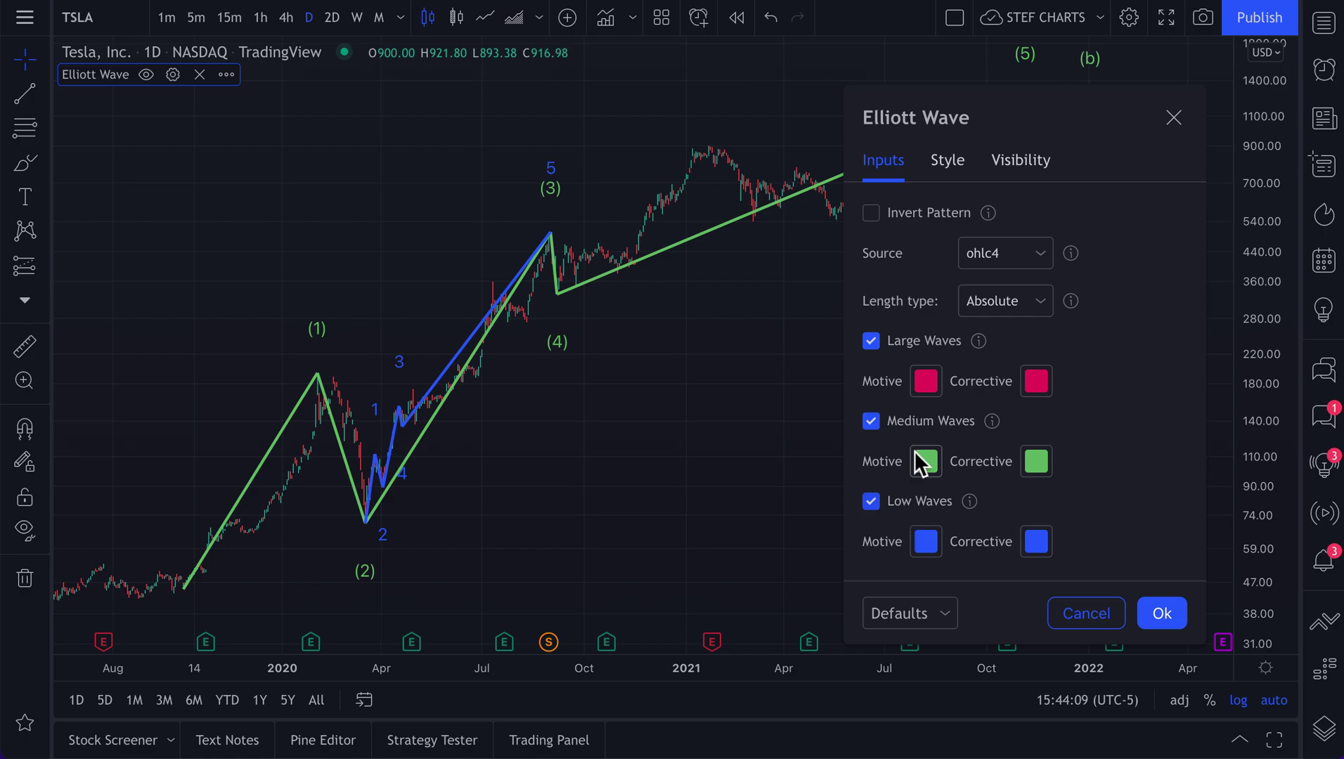
{"action": "left_click_drag", "start_coordinate": [993, 135], "coordinate": [257, 94]}
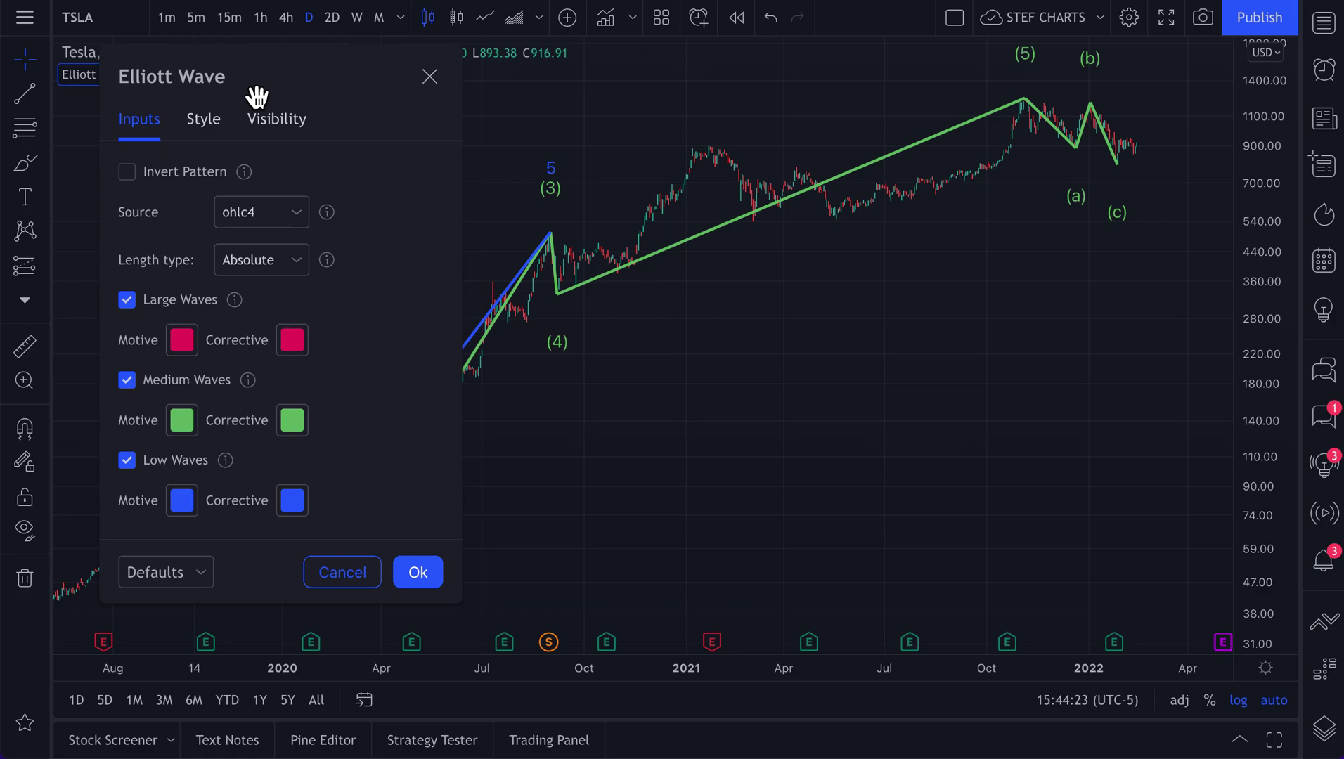
{"action": "left_click_drag", "start_coordinate": [257, 94], "coordinate": [798, 125]}
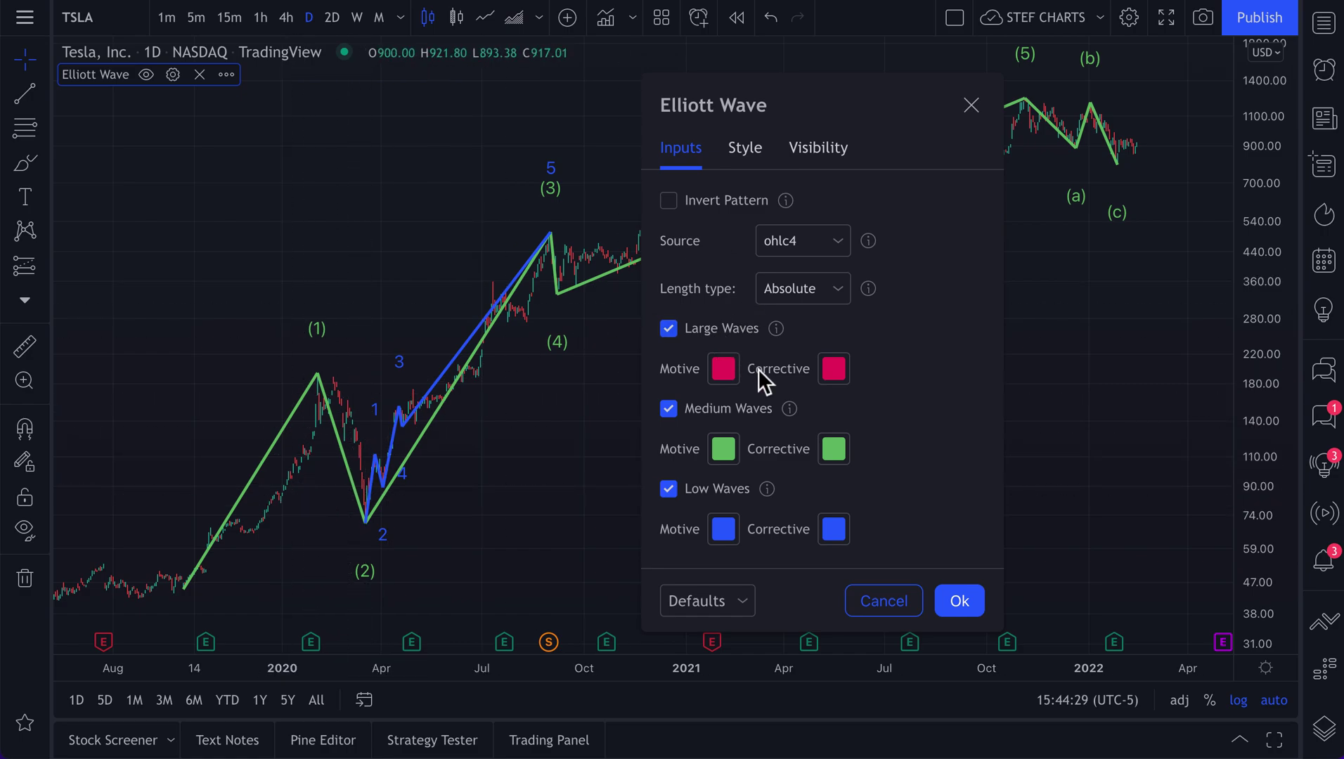
{"action": "left_click", "coordinate": [813, 282]}
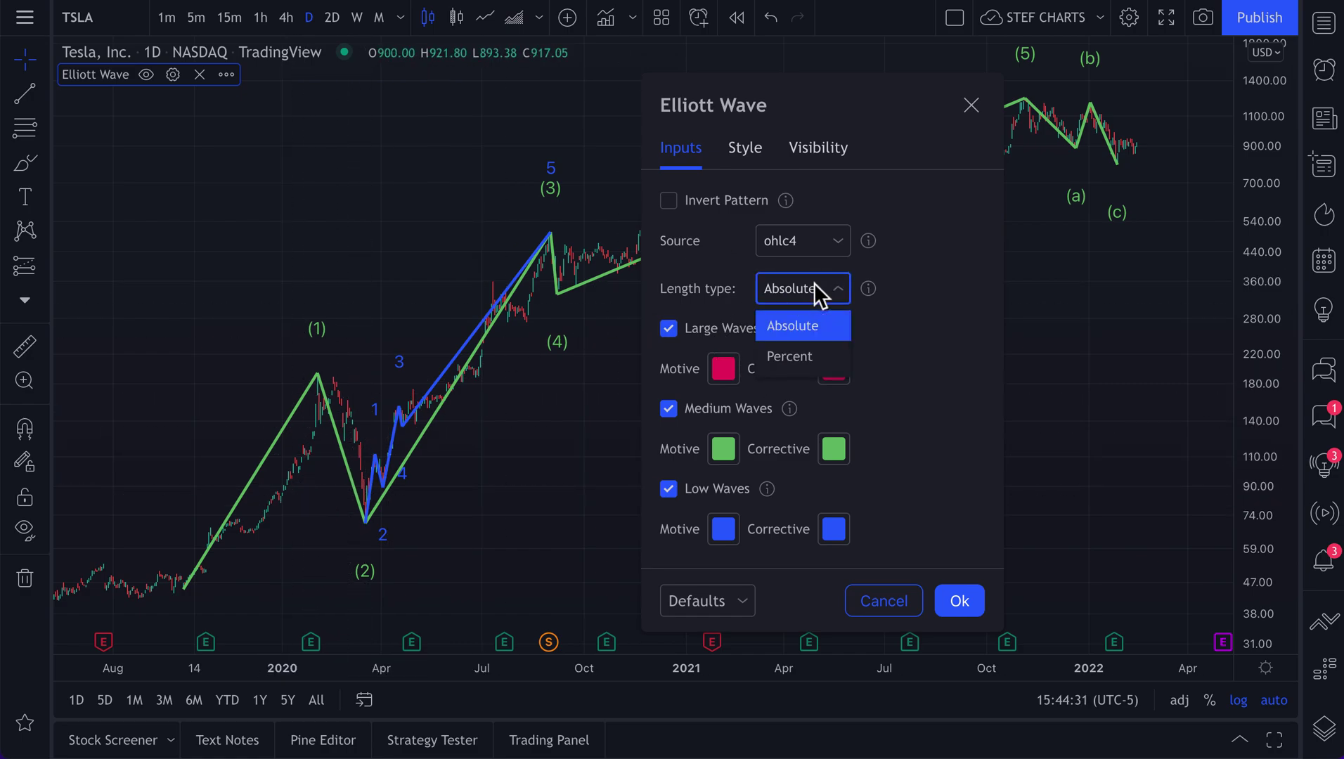
{"action": "left_click", "coordinate": [814, 283]}
{"action": "left_click", "coordinate": [806, 241]}
{"action": "left_click", "coordinate": [805, 241]}
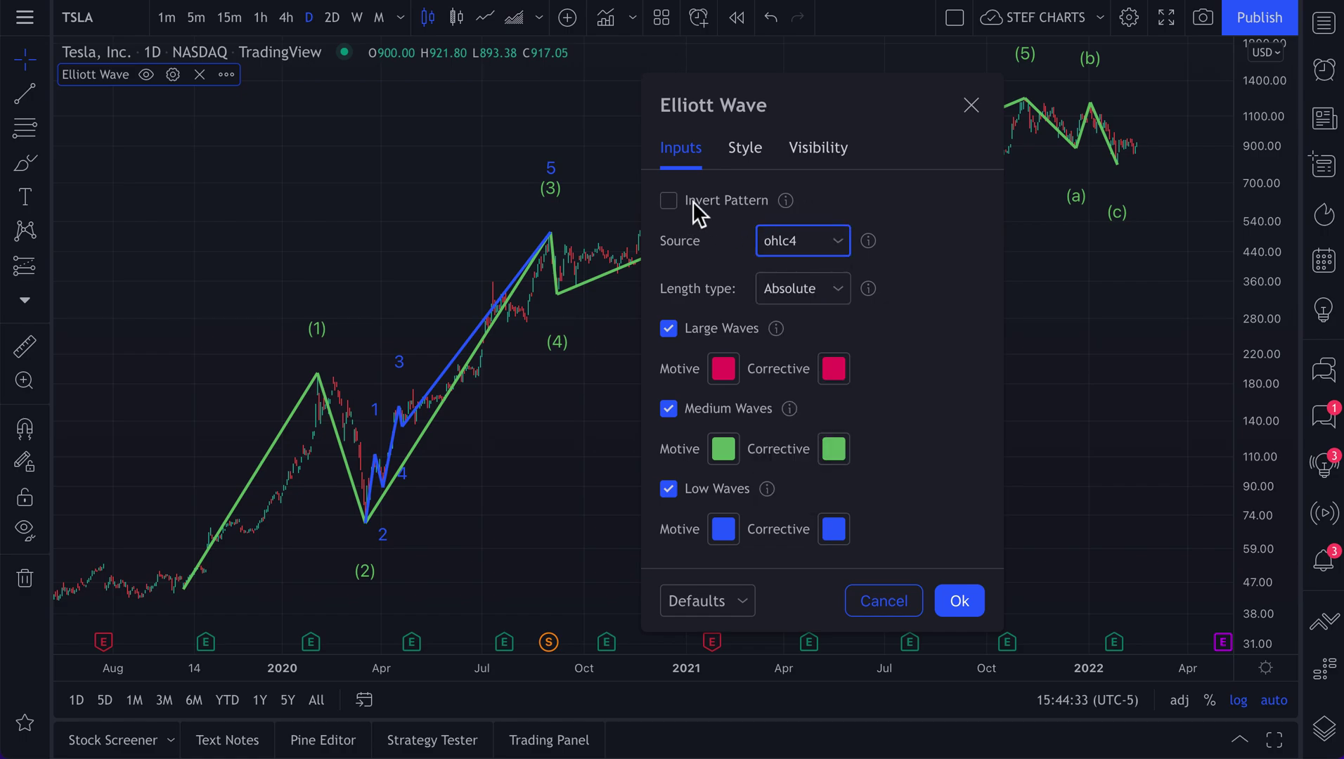
{"action": "left_click", "coordinate": [746, 153]}
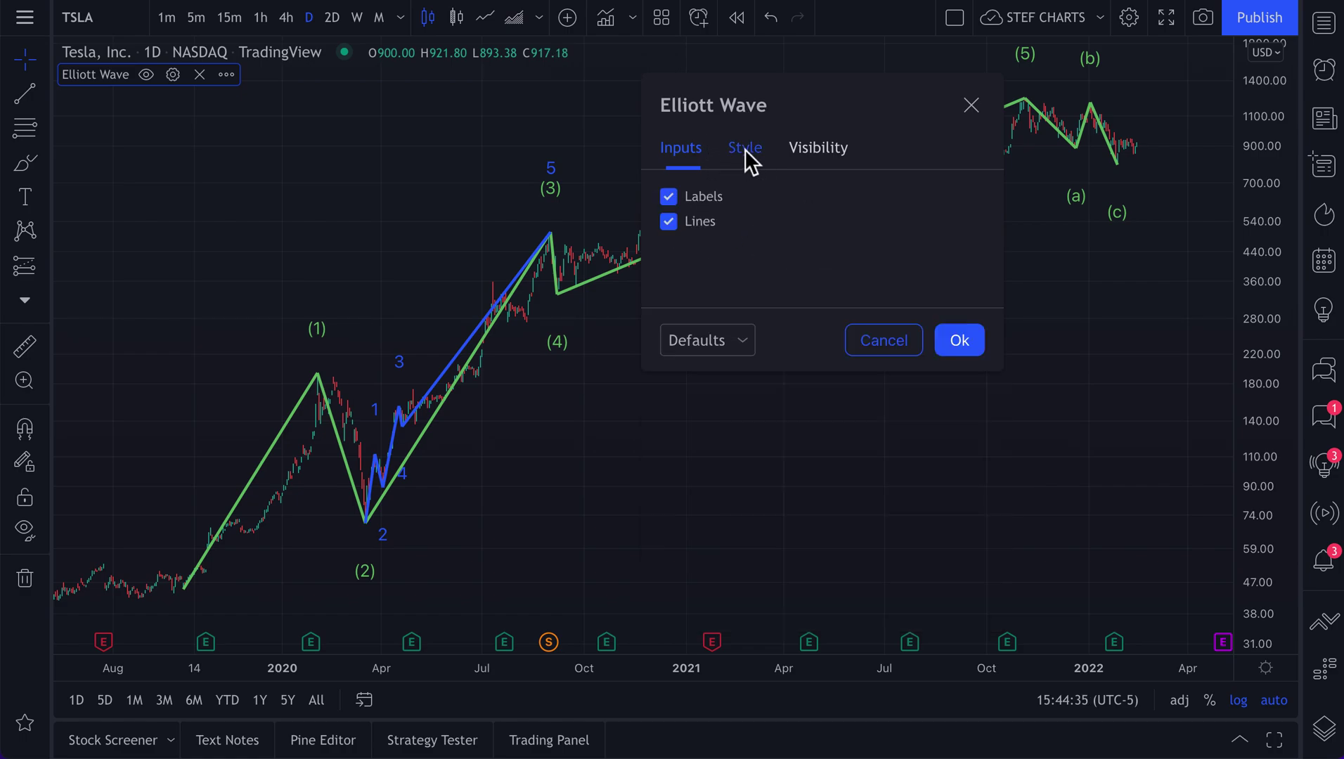
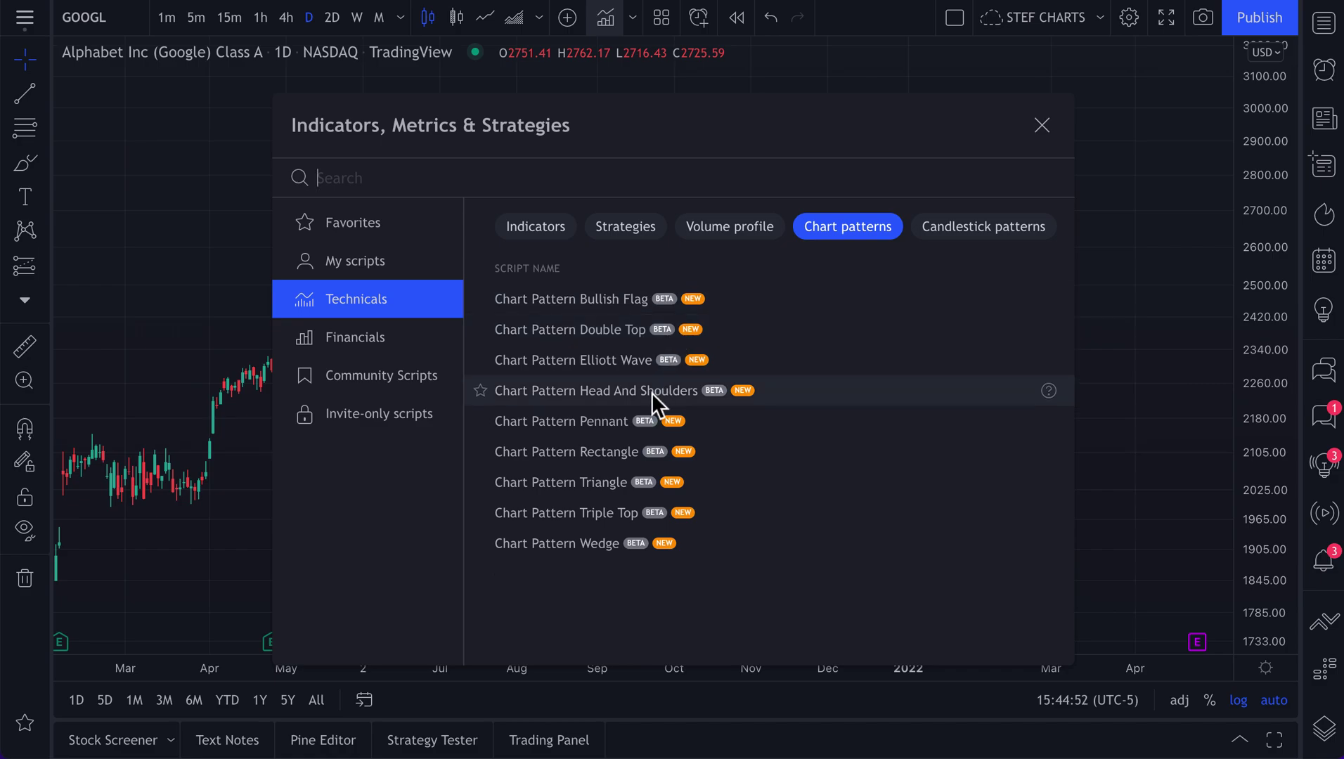
- Add the Head And Shoulders, Pennant and Triangle chart pattern indicators to the daily GOOGL chart
{"action": "left_click", "coordinate": [652, 393]}
{"action": "left_click", "coordinate": [649, 419]}
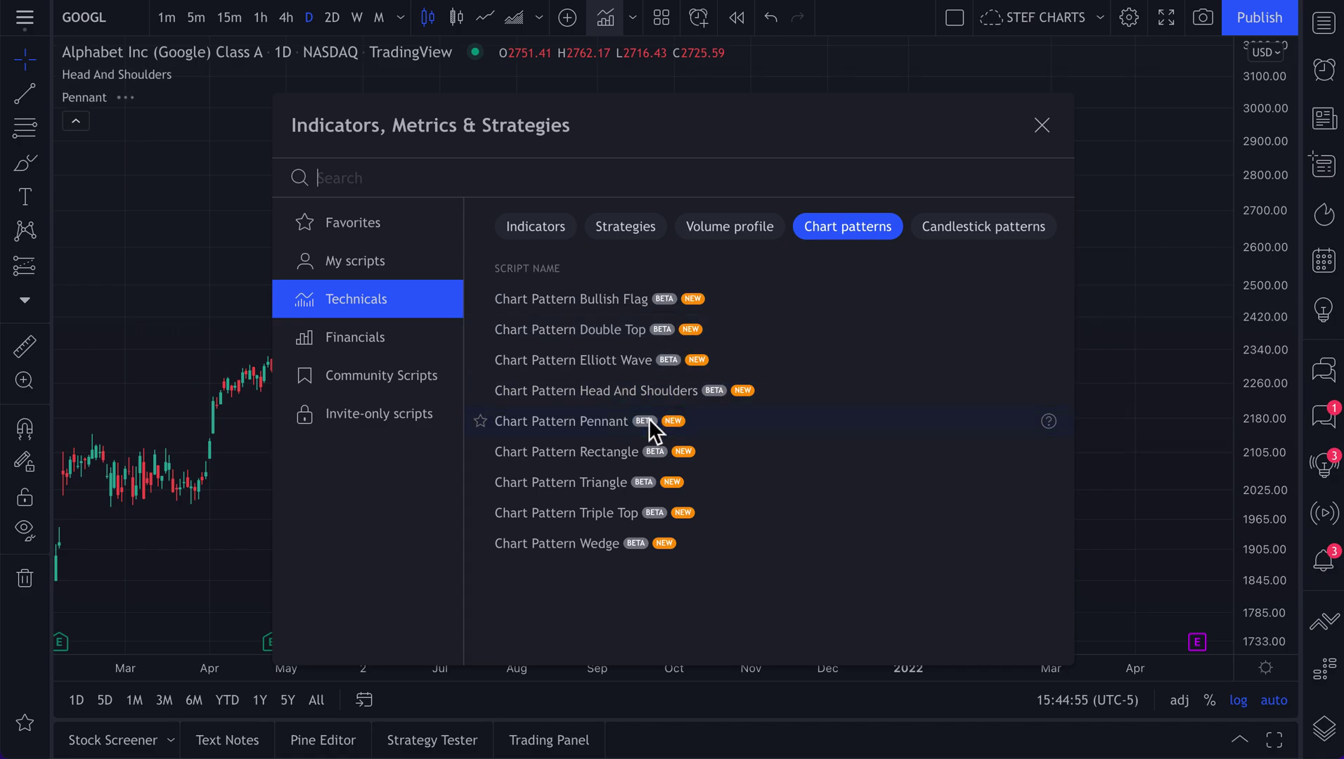
{"action": "left_click", "coordinate": [648, 486]}
{"action": "left_click", "coordinate": [1042, 127]}
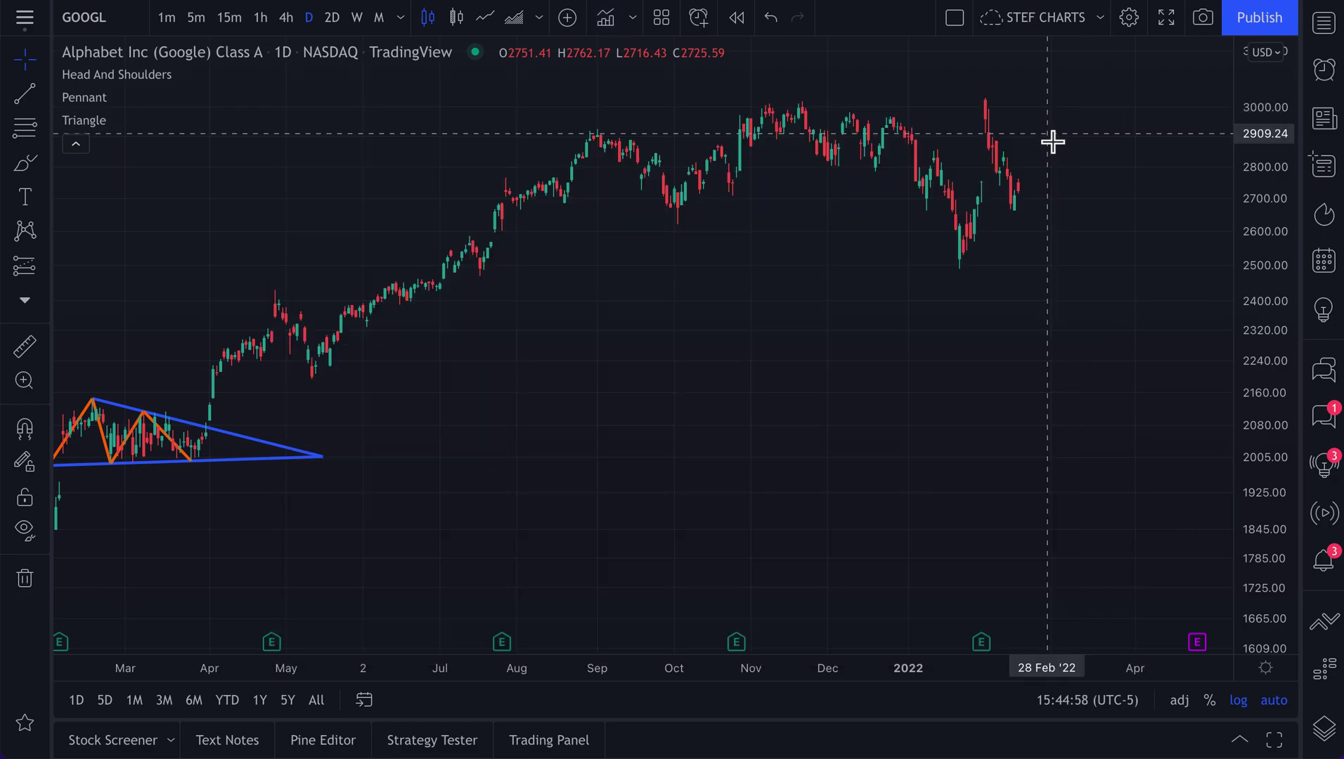
- Open the settings of the Pennant indicator on the GOOGL chart and place the dialog clear of the pattern
{"action": "scroll", "coordinate": [612, 475], "scroll_direction": "down", "scroll_amount": 3}
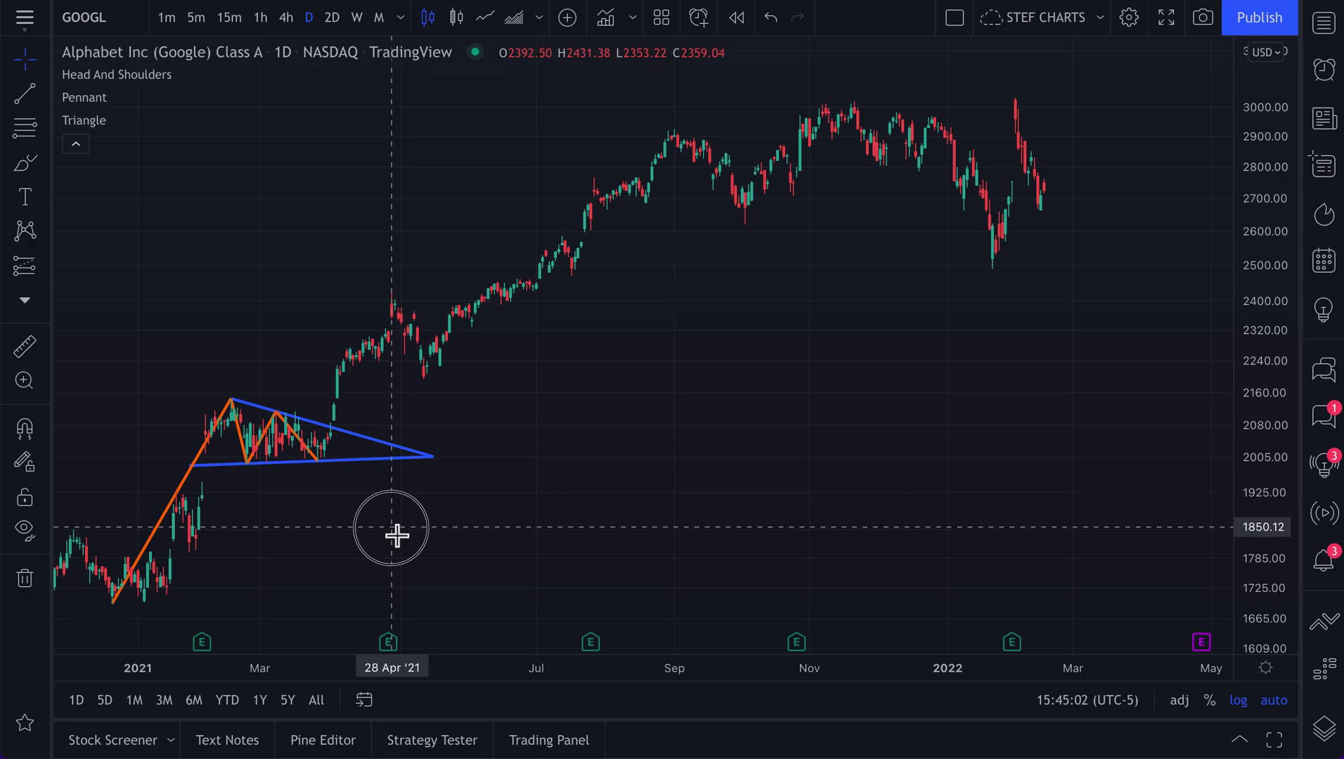
{"action": "left_click_drag", "start_coordinate": [392, 534], "coordinate": [411, 354]}
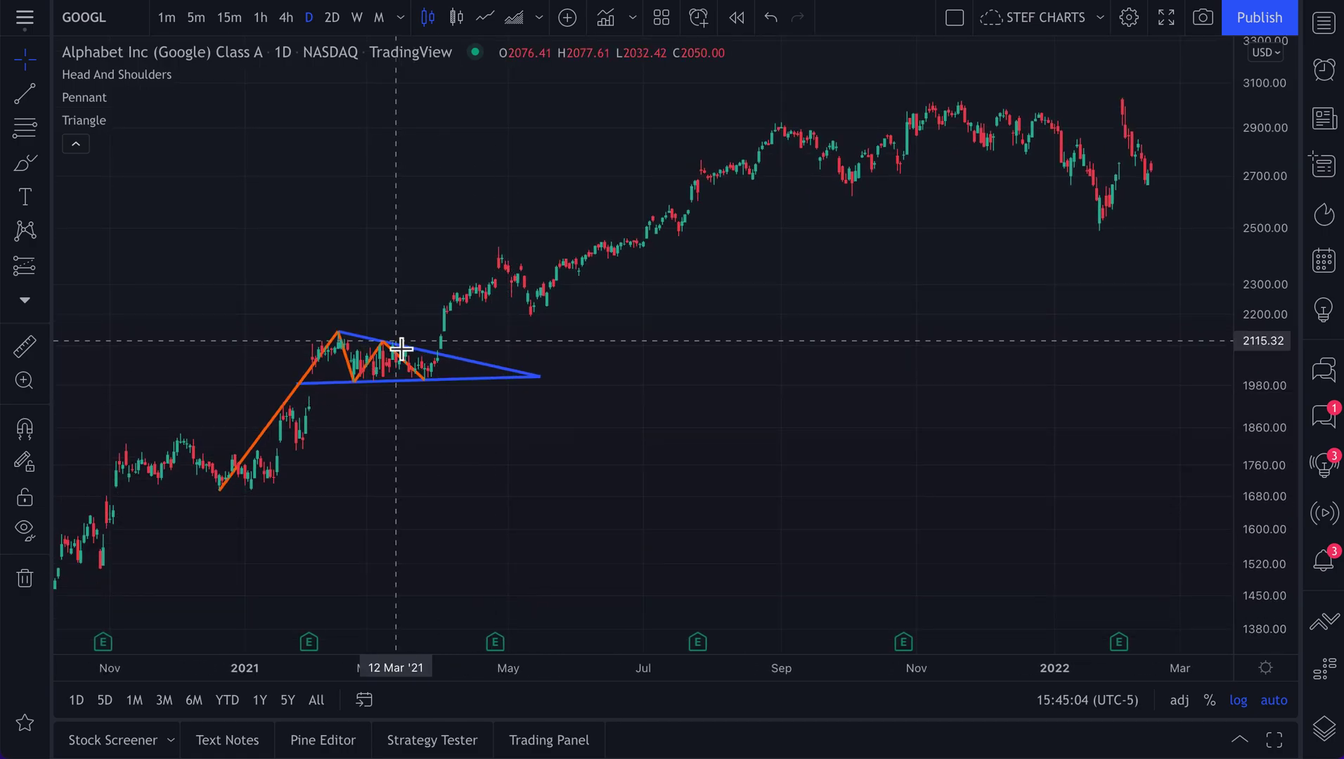
{"action": "double_click", "coordinate": [396, 350]}
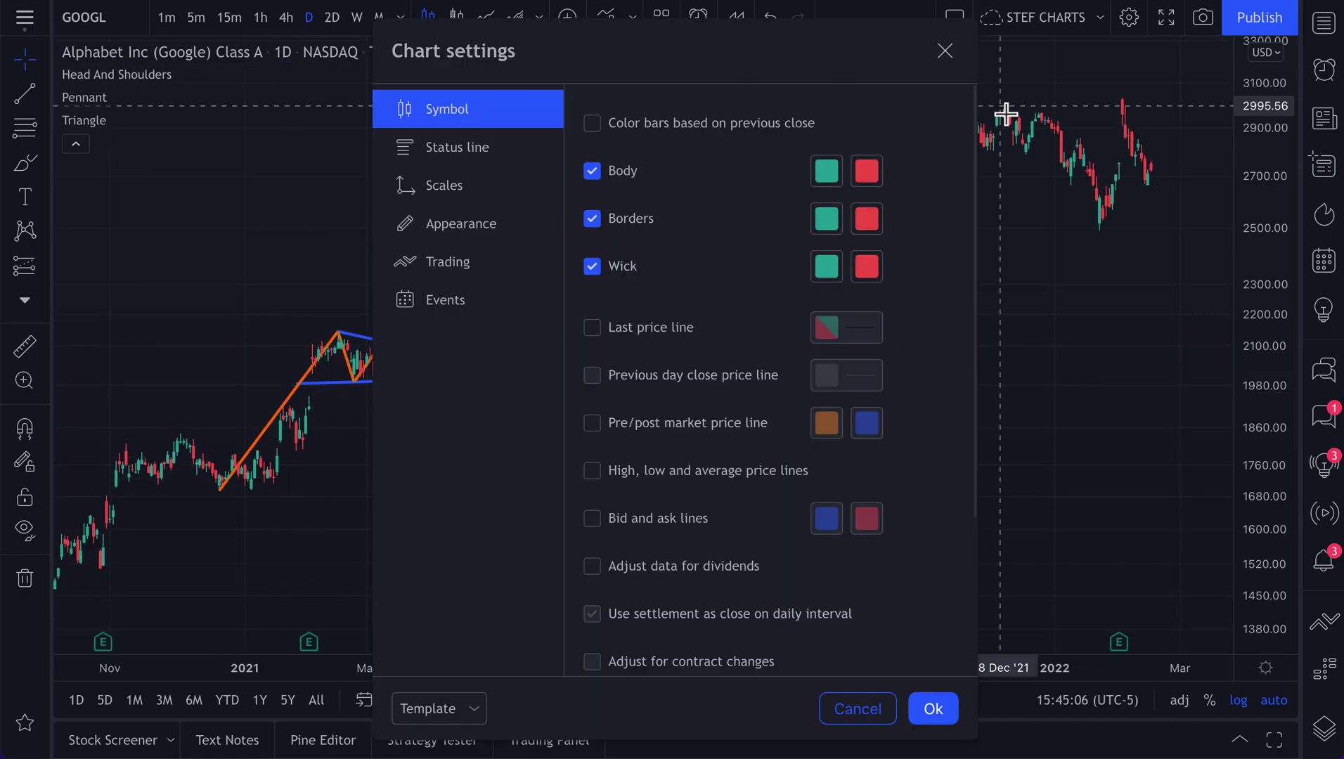
{"action": "left_click", "coordinate": [945, 50]}
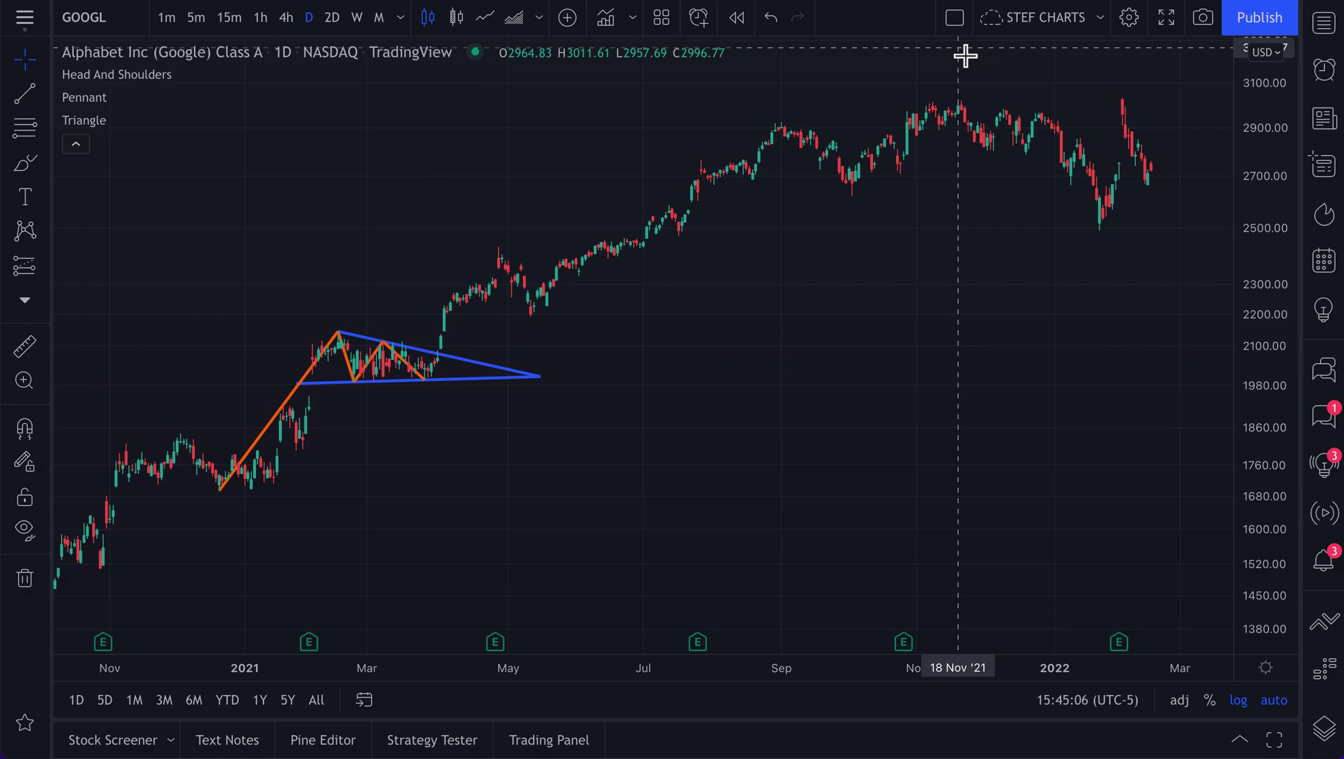
{"action": "double_click", "coordinate": [304, 414]}
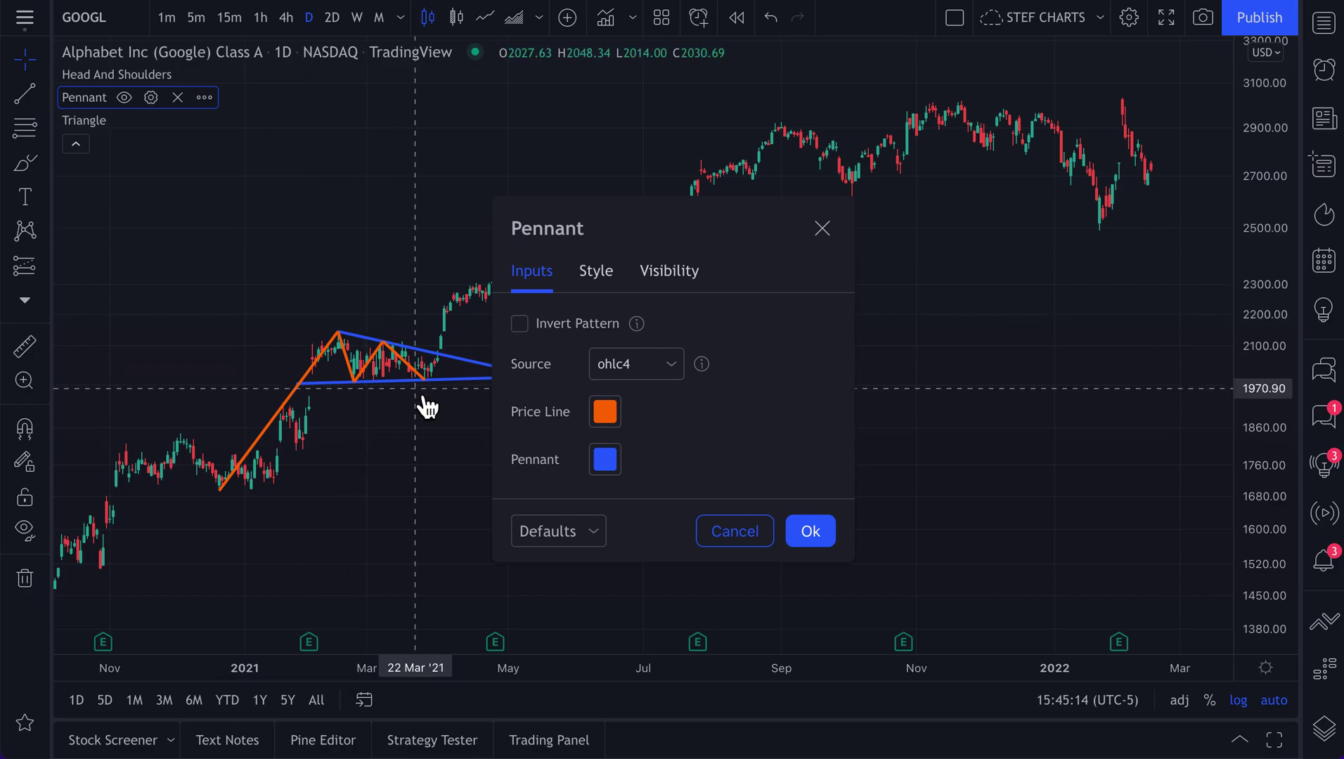
{"action": "left_click_drag", "start_coordinate": [669, 227], "coordinate": [855, 202]}
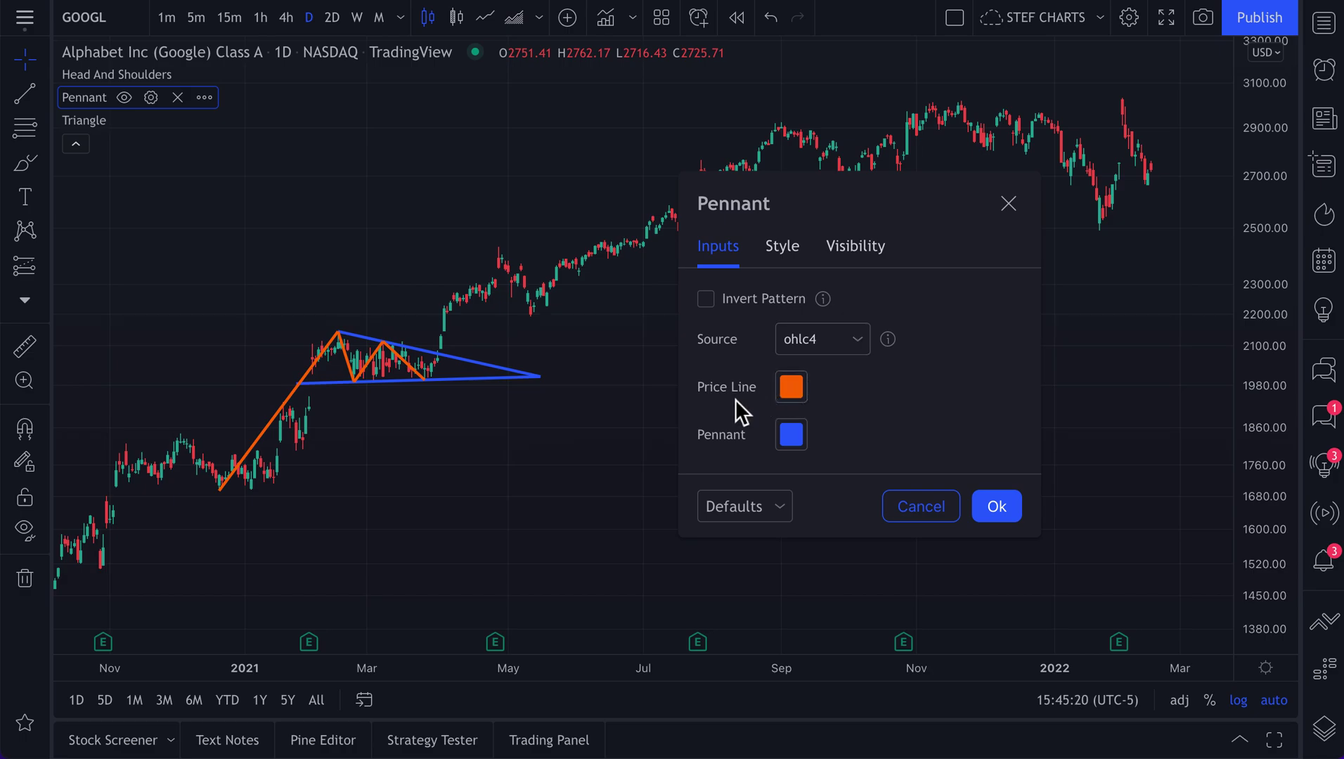
- Set both the Price Line and Pennant colours of the Pennant indicator to black
{"action": "left_click", "coordinate": [792, 398]}
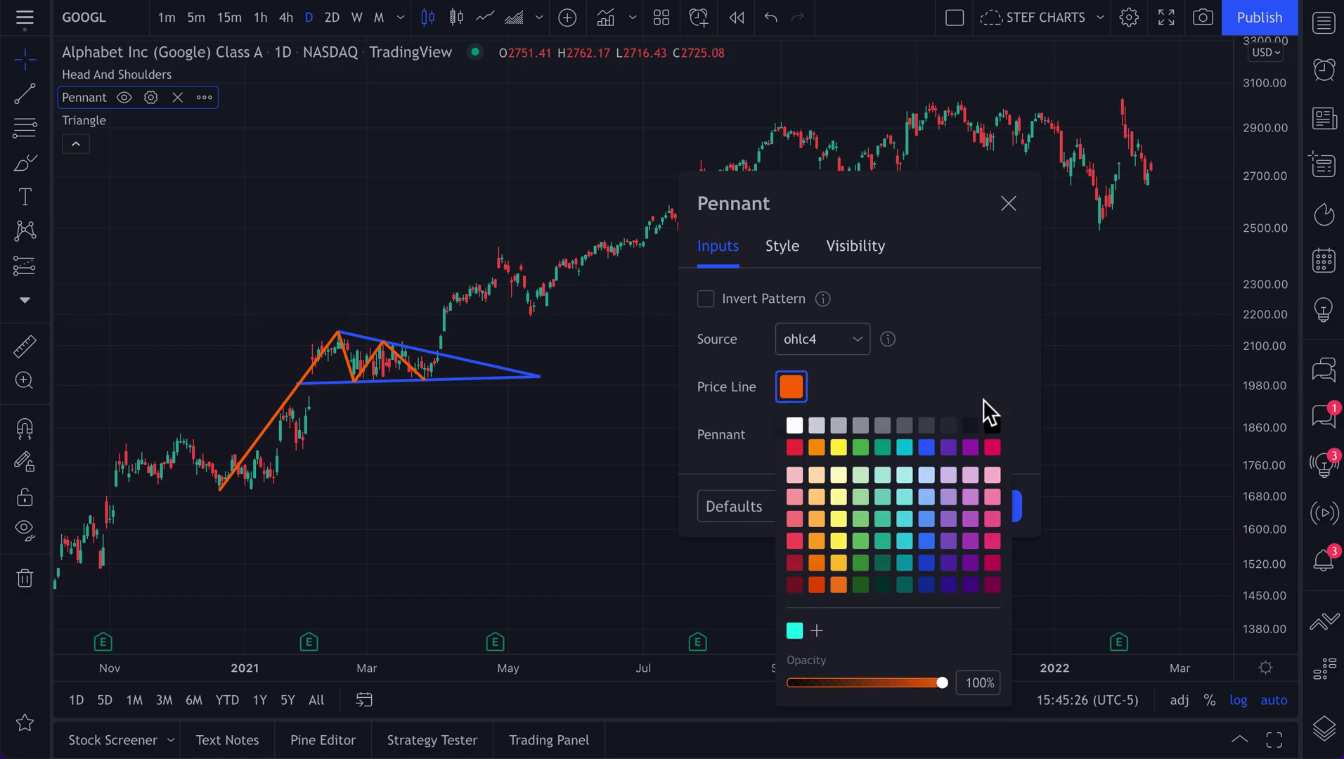
{"action": "left_click", "coordinate": [992, 426]}
{"action": "left_click", "coordinate": [907, 386]}
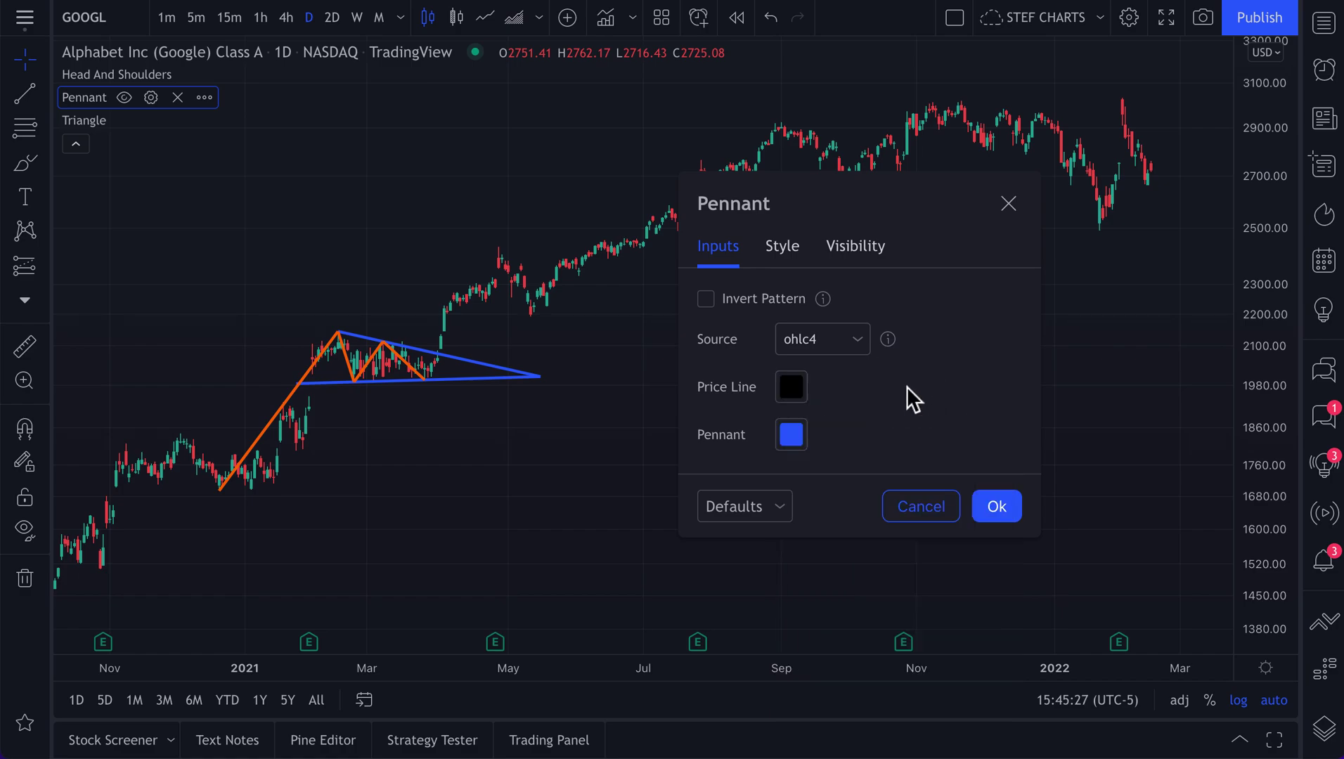
{"action": "left_click", "coordinate": [799, 436]}
{"action": "left_click", "coordinate": [992, 480]}
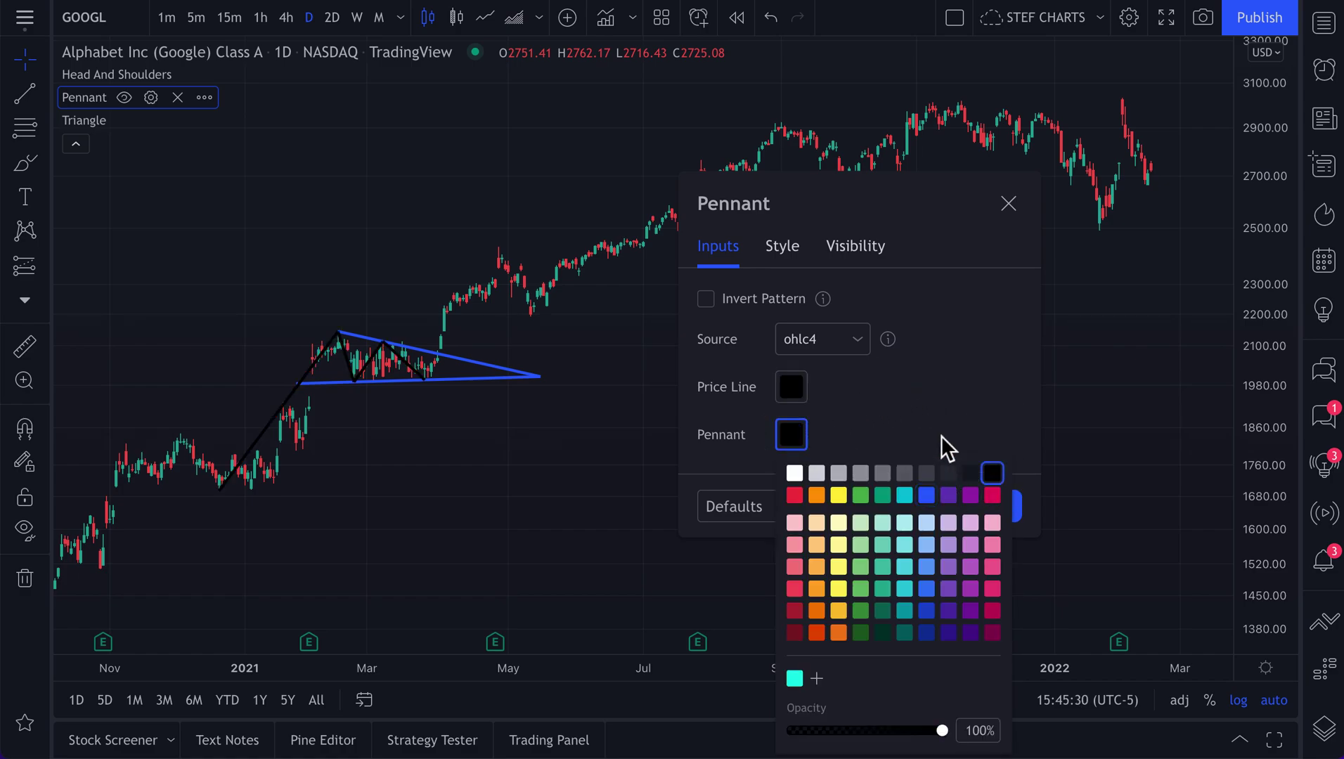
{"action": "left_click", "coordinate": [923, 424]}
- Set the Pennant indicator's Price Line and Pennant colours to white and apply the settings
{"action": "left_click", "coordinate": [789, 398]}
{"action": "left_click", "coordinate": [794, 425]}
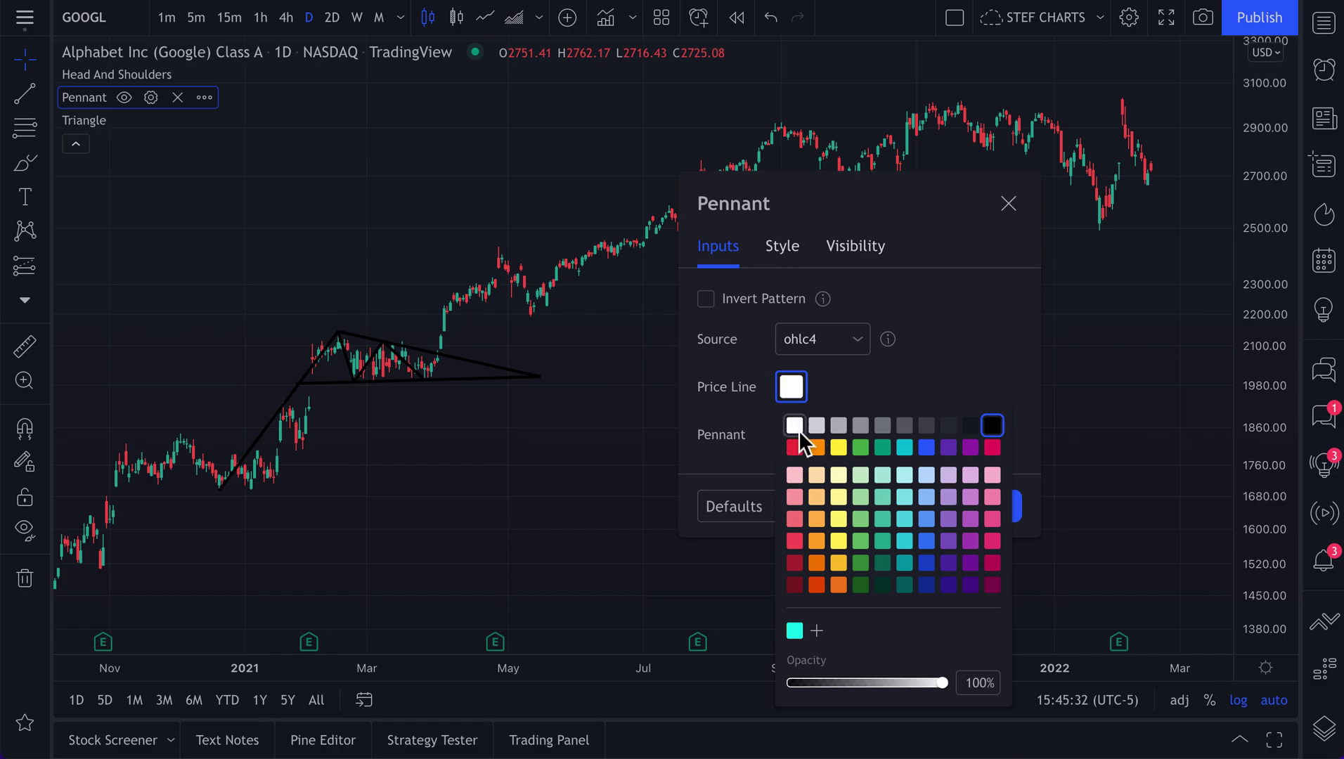
{"action": "left_click", "coordinate": [854, 371]}
{"action": "left_click", "coordinate": [791, 434]}
{"action": "left_click", "coordinate": [795, 473]}
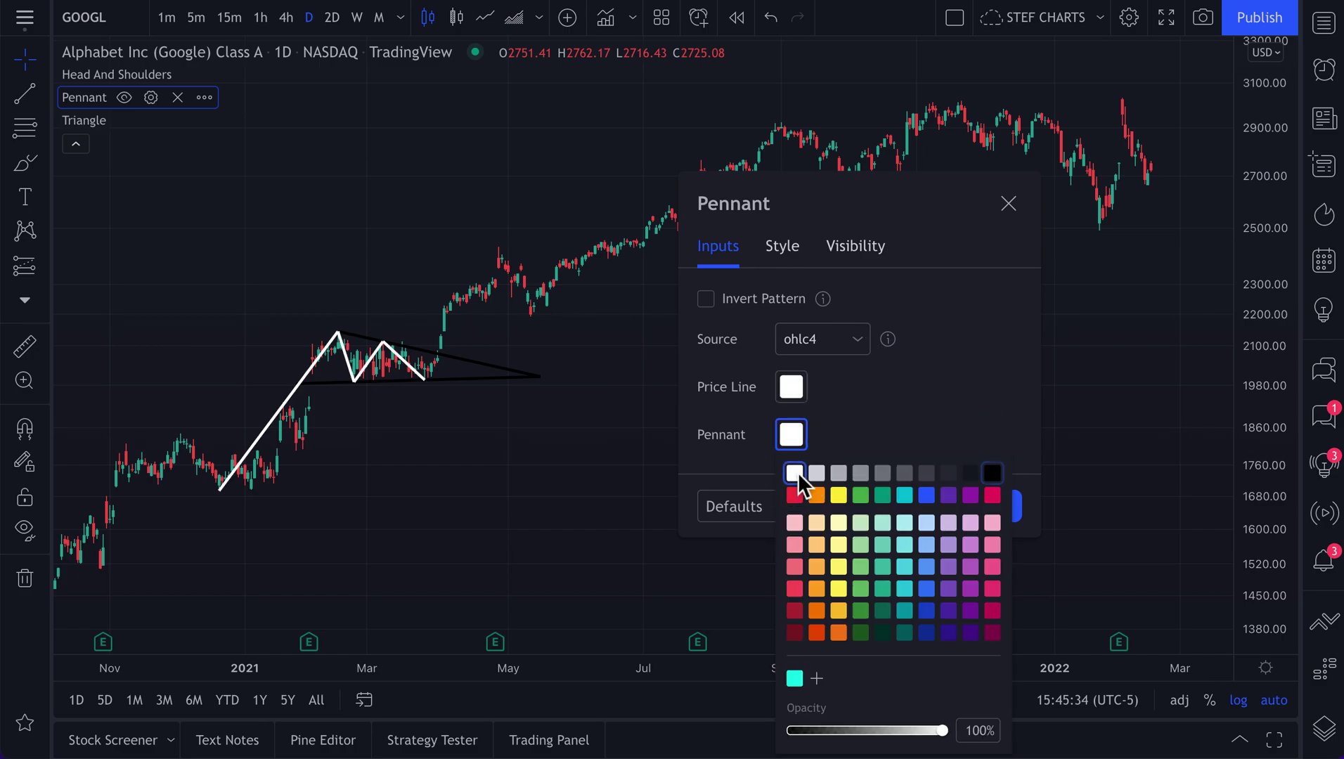
{"action": "left_click", "coordinate": [881, 368]}
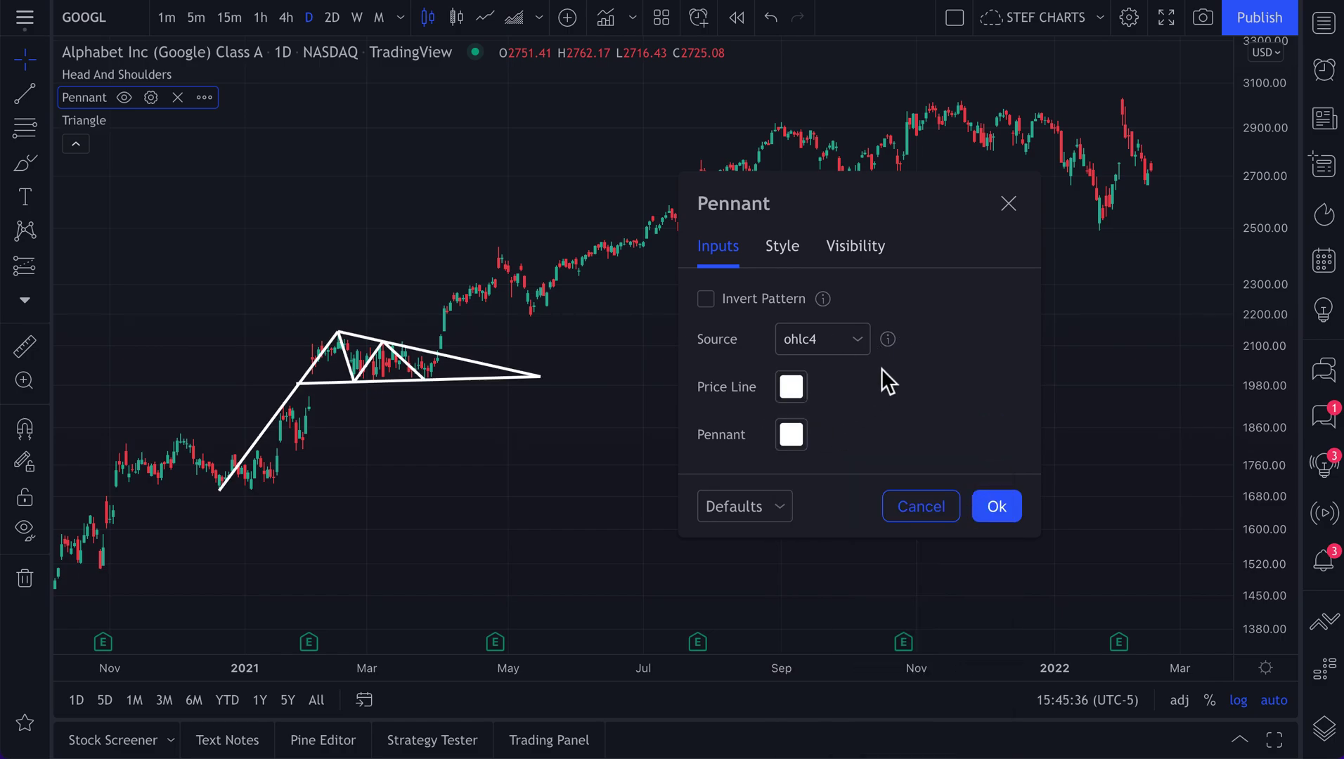
{"action": "left_click", "coordinate": [1012, 502]}
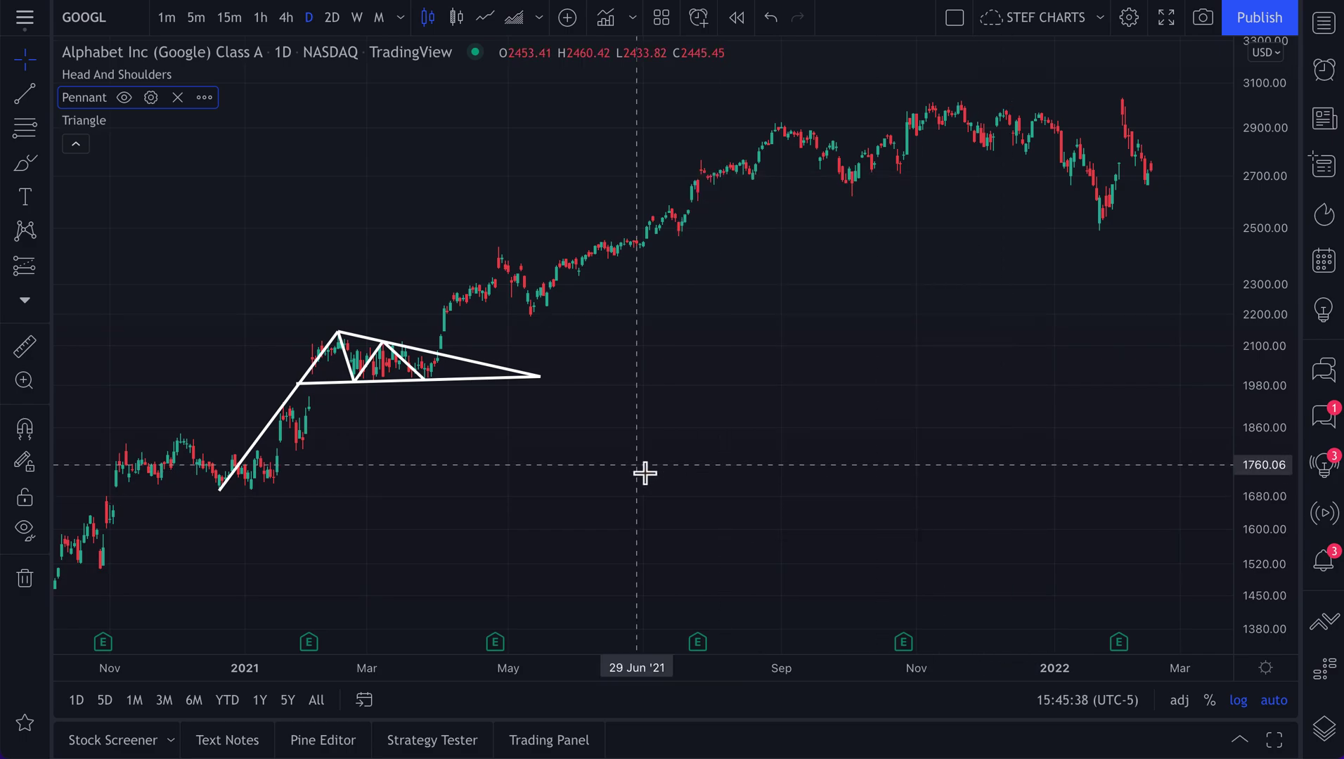
{"action": "scroll", "coordinate": [645, 471], "scroll_direction": "down", "scroll_amount": 3}
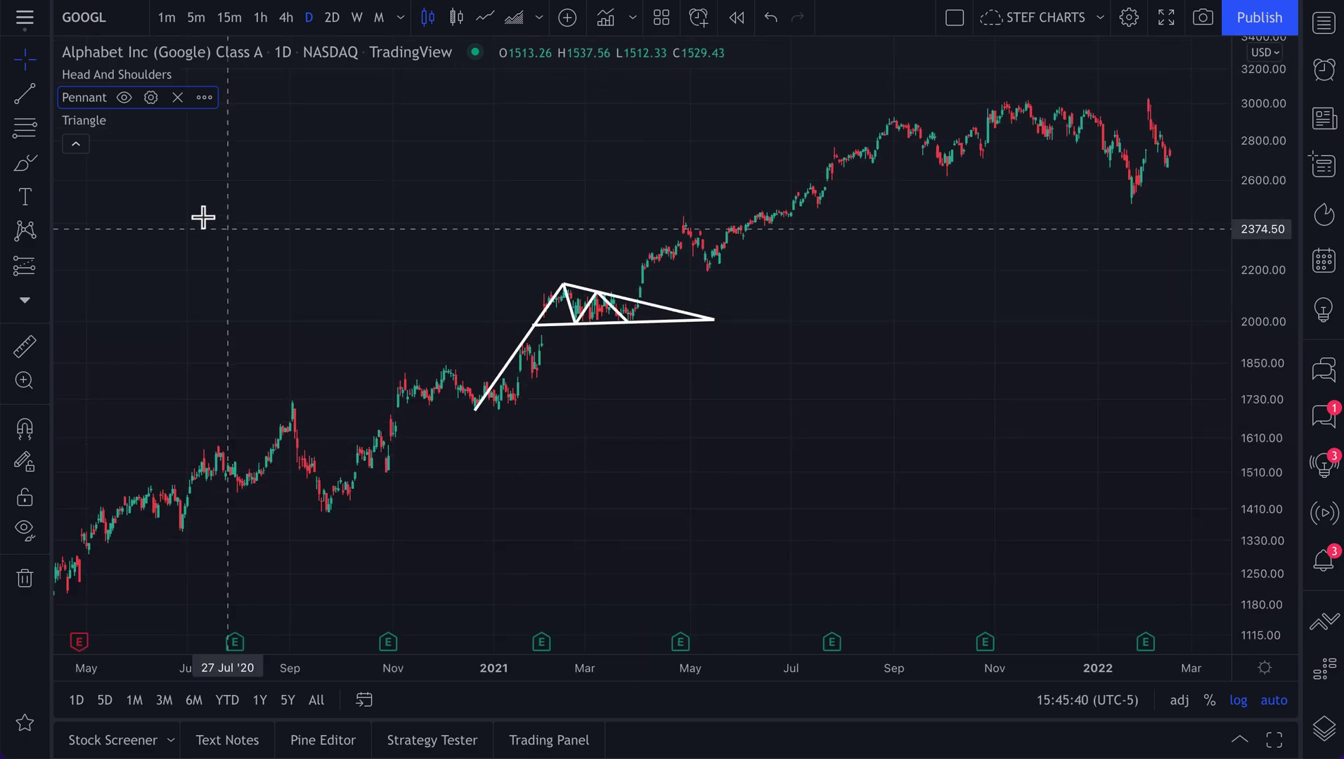
{"action": "mouse_move", "coordinate": [88, 124]}
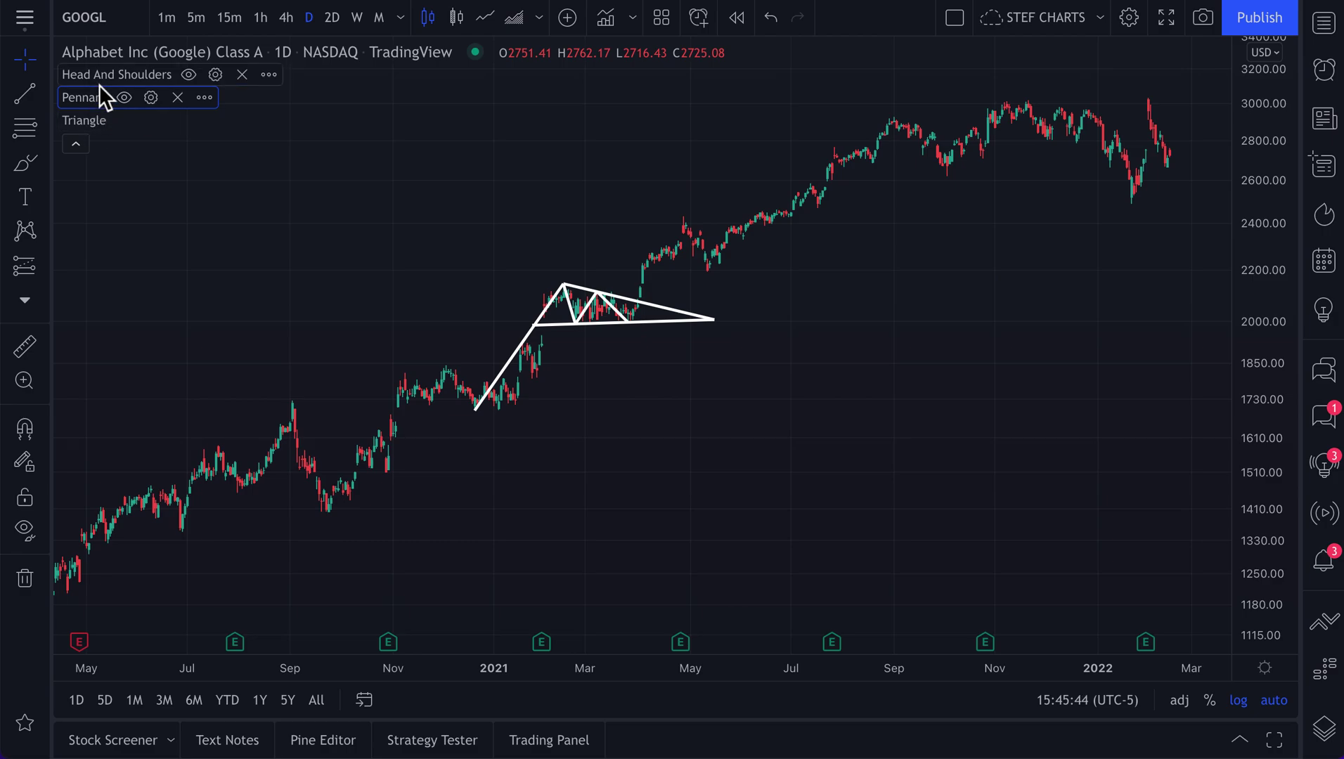
{"action": "mouse_move", "coordinate": [116, 84]}
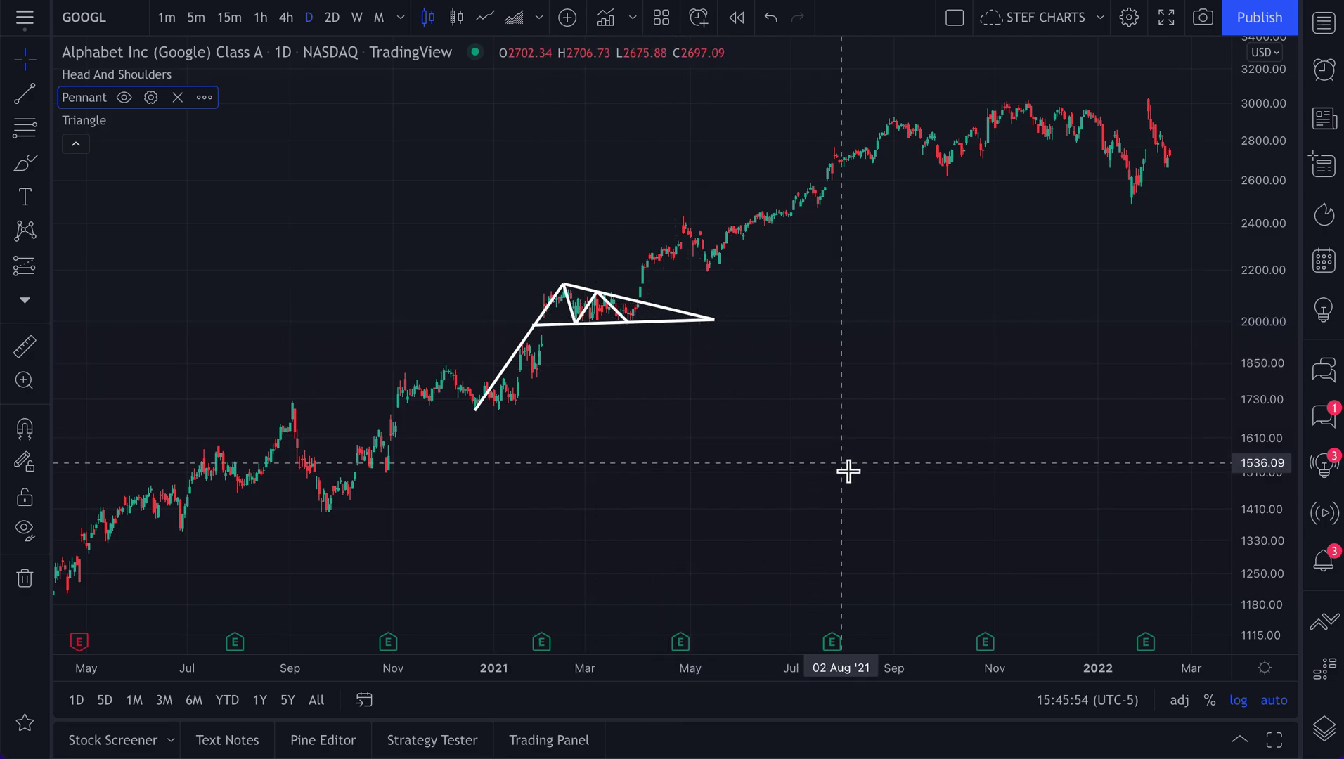
{"action": "scroll", "coordinate": [848, 471], "scroll_direction": "up", "scroll_amount": 10}
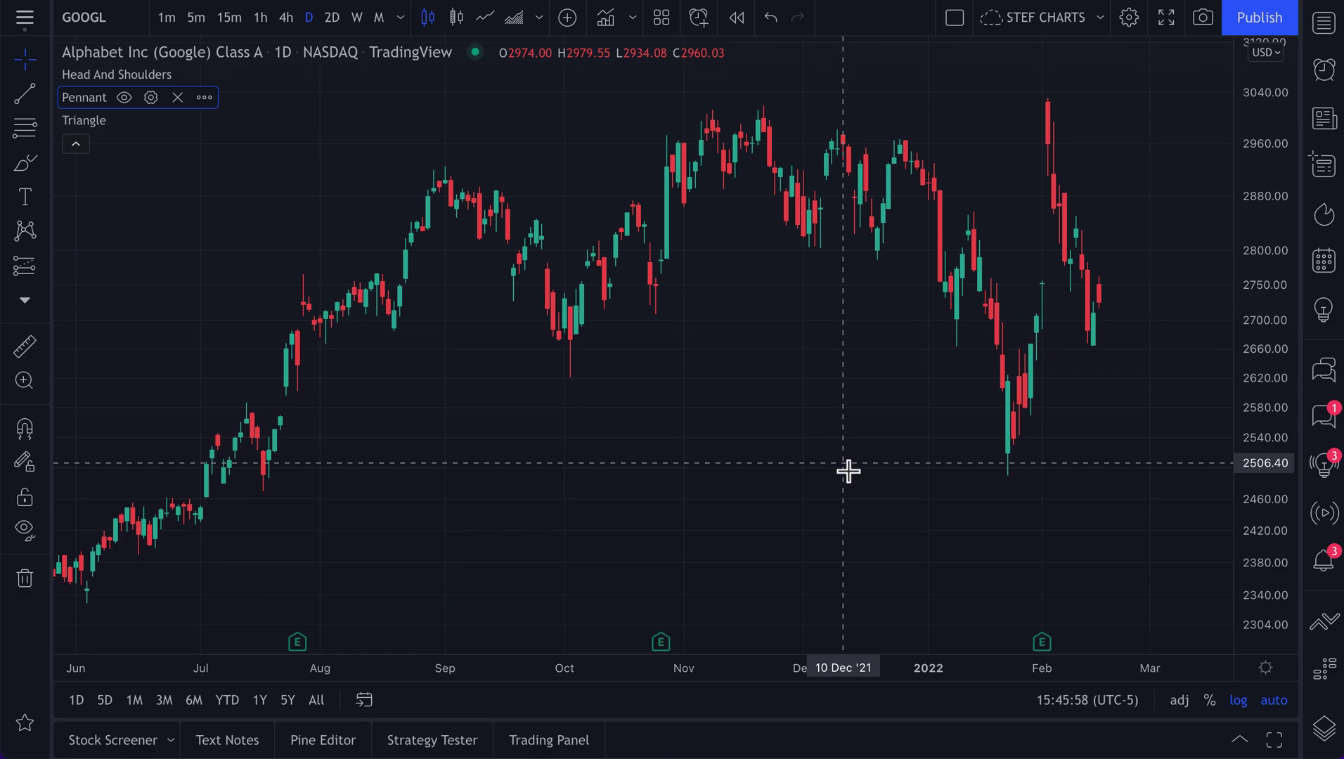
{"action": "scroll", "coordinate": [849, 471], "scroll_direction": "down", "scroll_amount": 10}
{"action": "left_click_drag", "start_coordinate": [579, 499], "coordinate": [828, 517]}
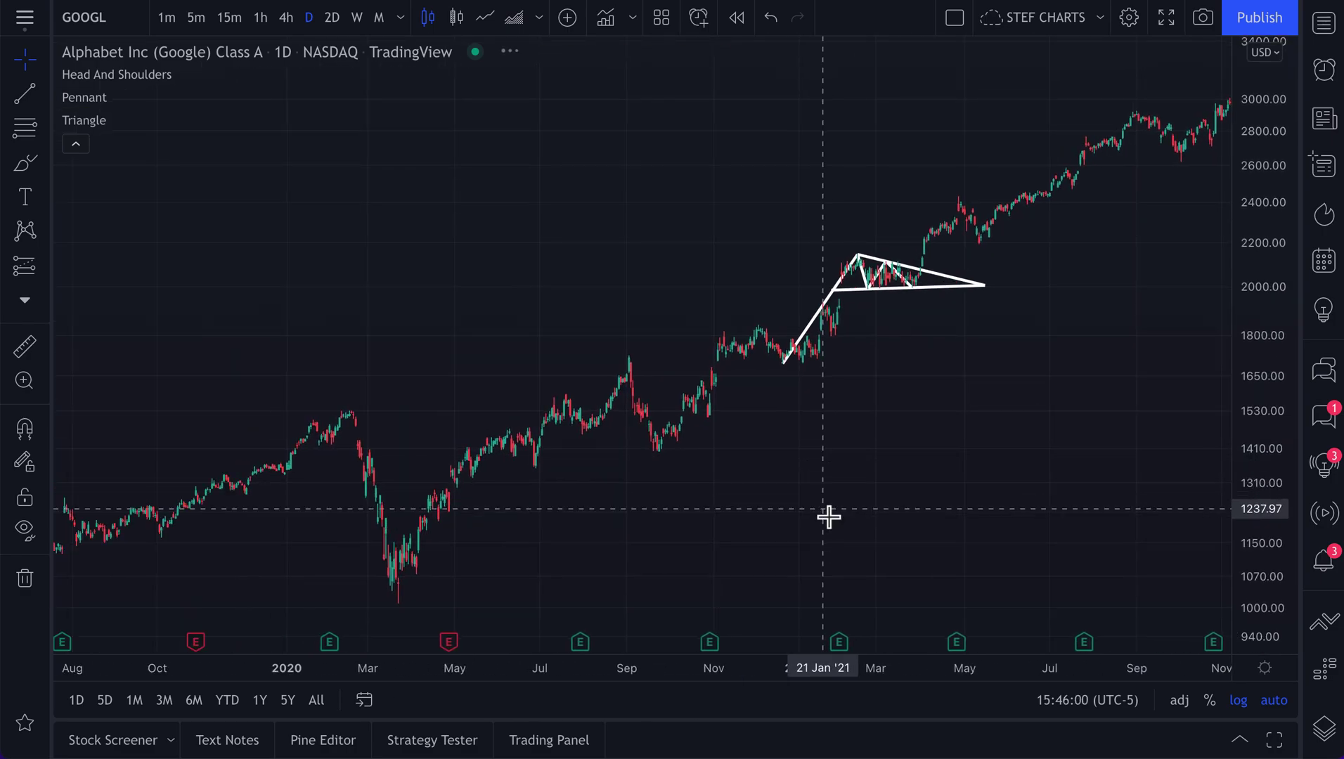
{"action": "left_click_drag", "start_coordinate": [1098, 374], "coordinate": [585, 380]}
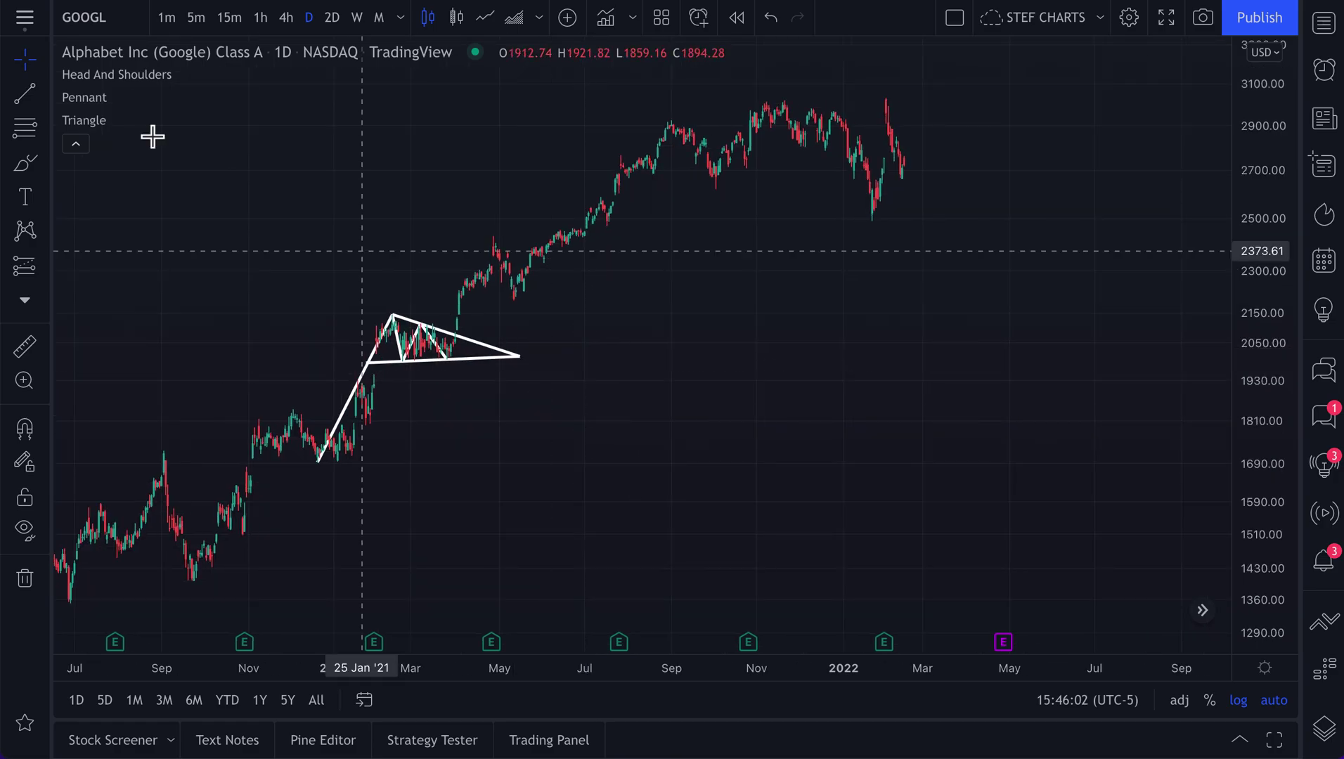
- Change the chart symbol to MRK
{"action": "left_click", "coordinate": [92, 21]}
{"action": "type", "text": "MRK"}
{"action": "key", "text": "Return"}
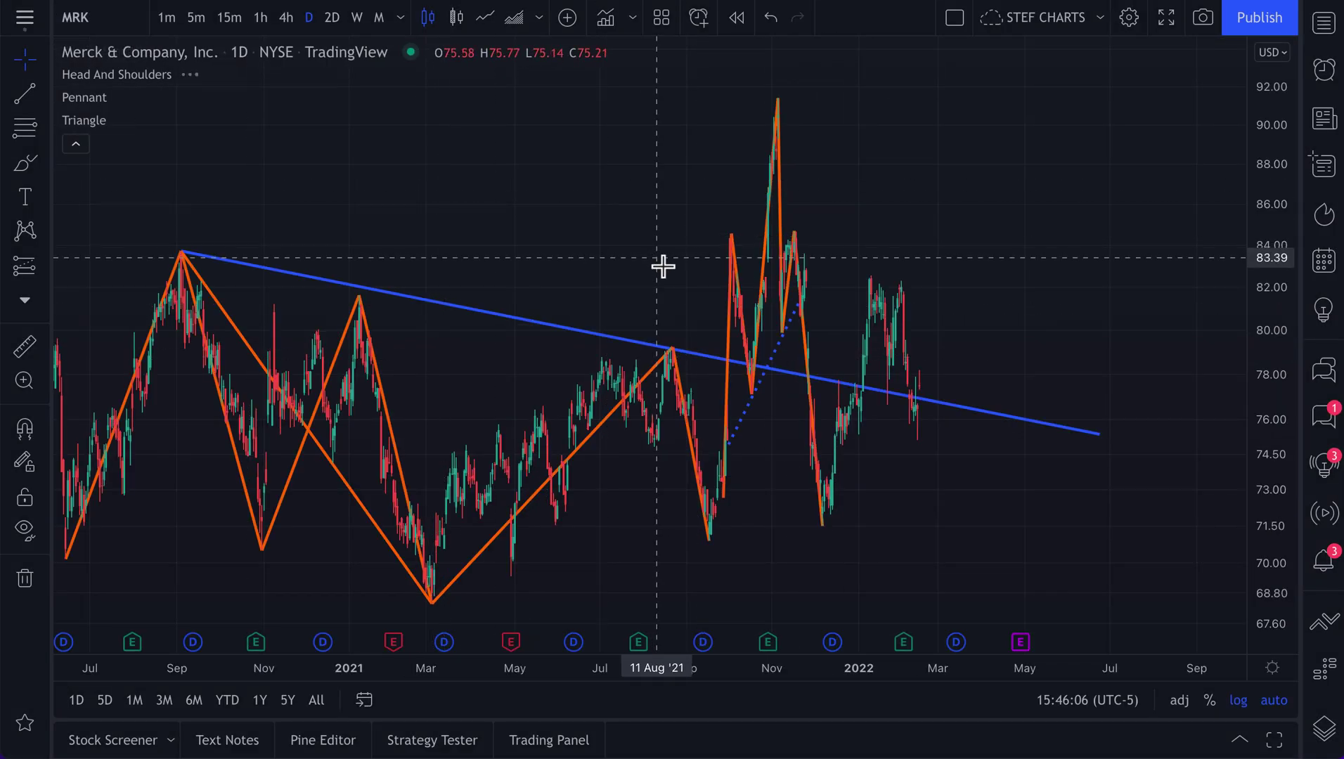
- Remove the Head And Shoulders, Pennant and Triangle indicators from the MRK chart
{"action": "mouse_move", "coordinate": [182, 79]}
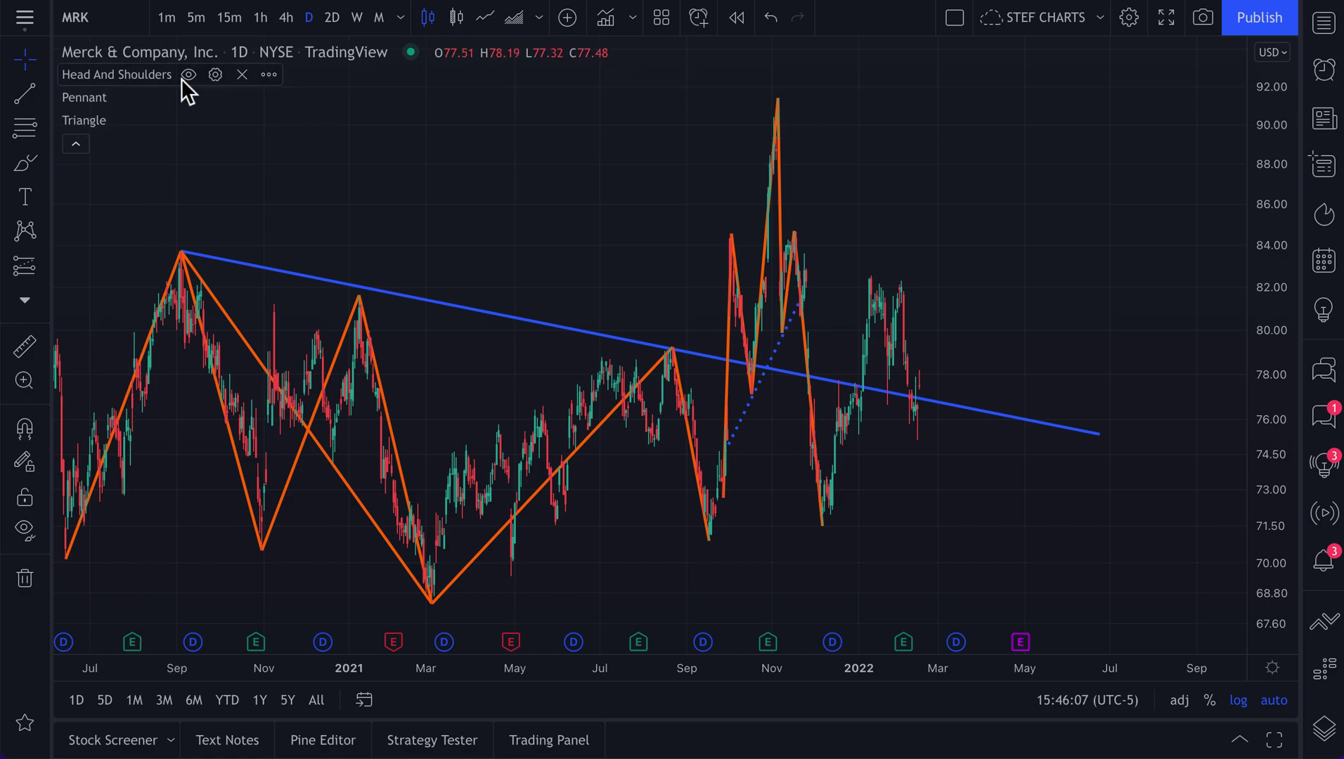
{"action": "left_click", "coordinate": [242, 74]}
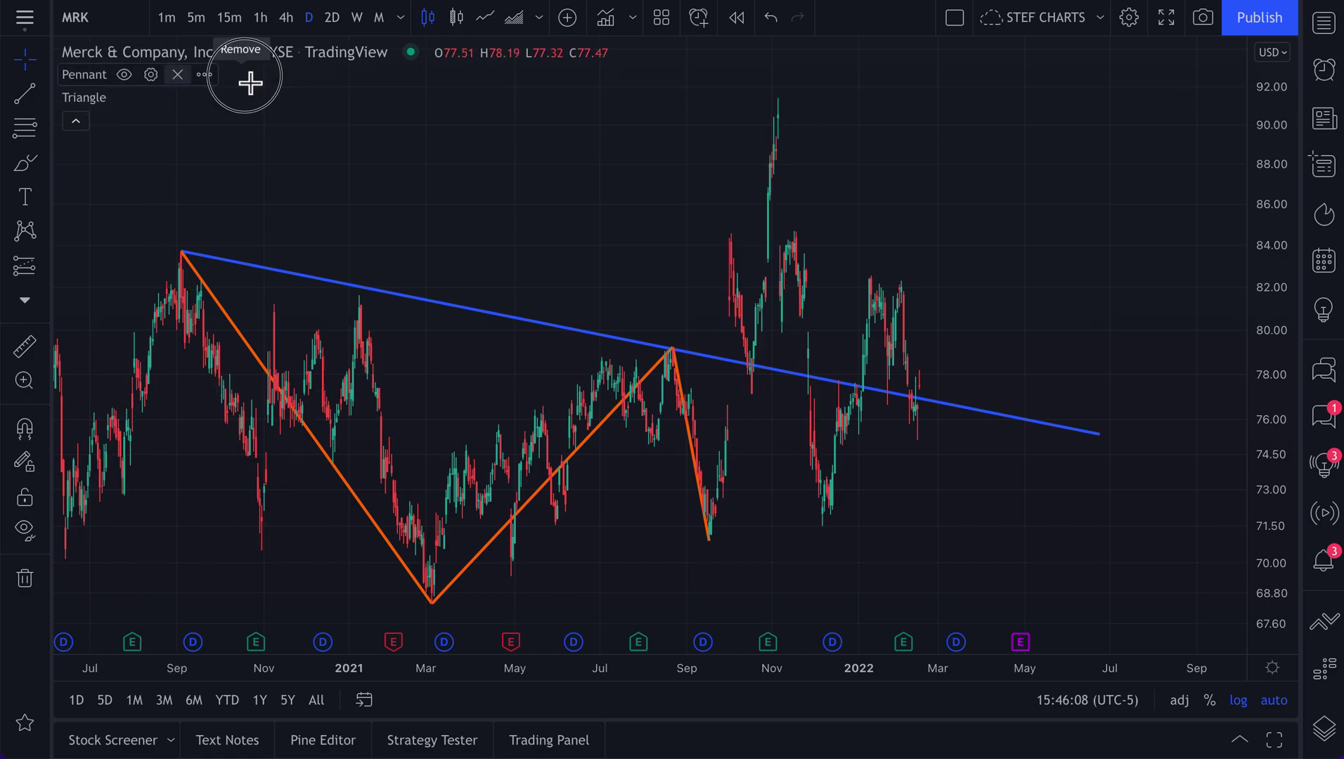
{"action": "left_click", "coordinate": [175, 75]}
{"action": "left_click", "coordinate": [177, 74]}
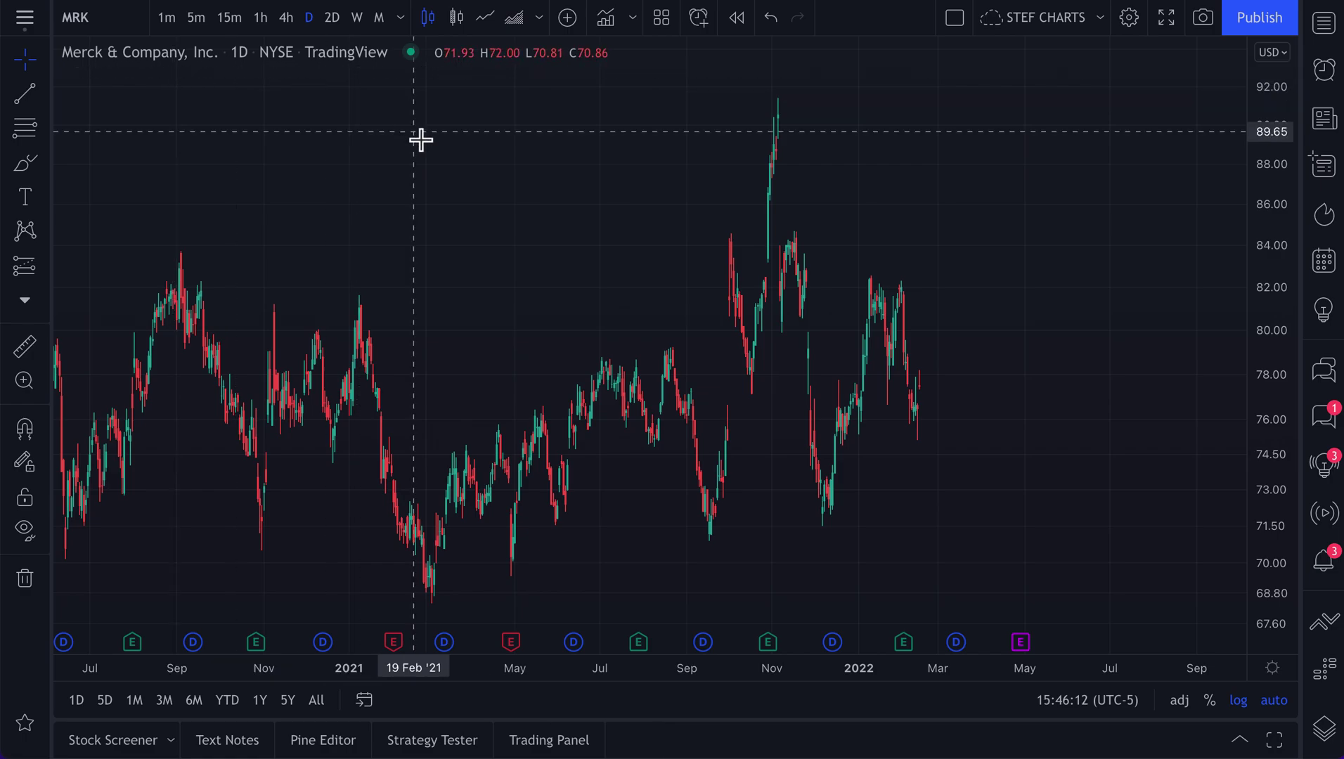
- Add the Double Top chart pattern indicator to the MRK chart and focus on the most recent pattern in January and February 2022
{"action": "key", "text": "/"}
{"action": "left_click", "coordinate": [573, 329]}
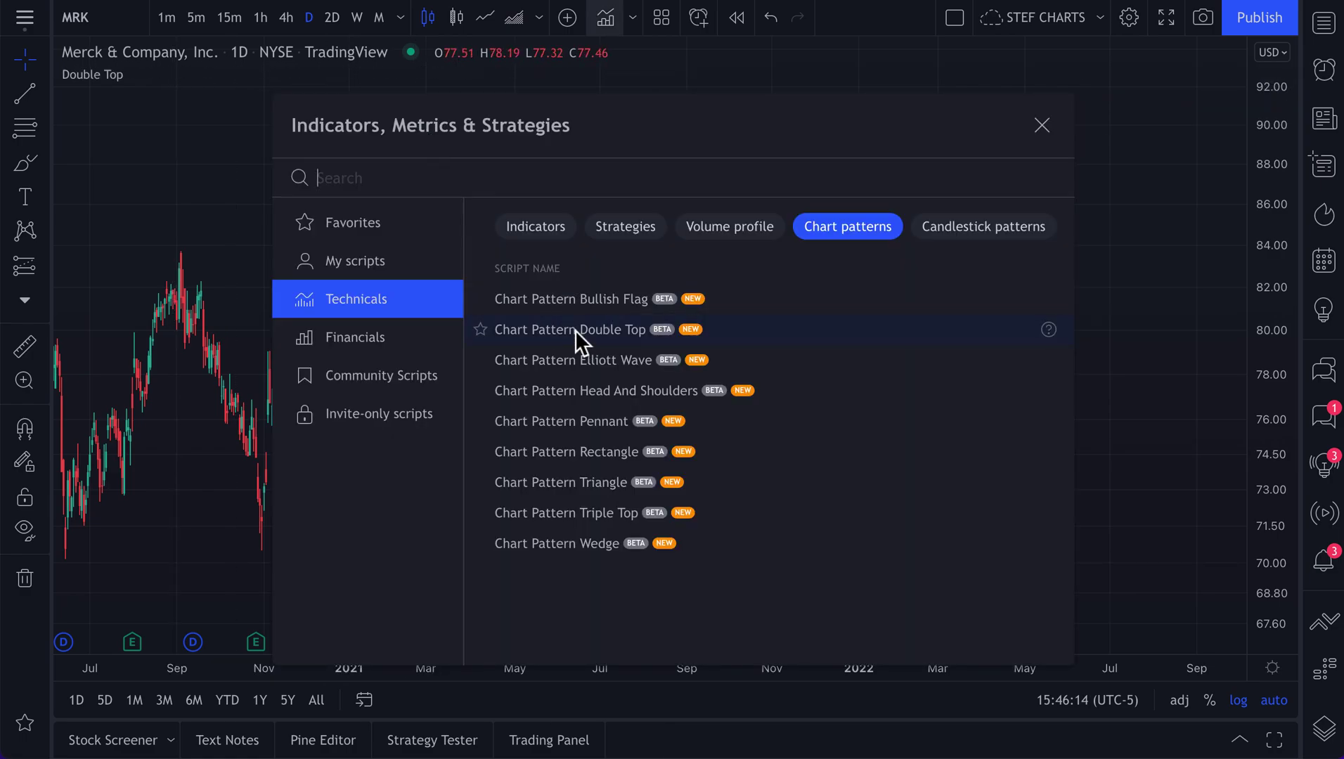
{"action": "left_click", "coordinate": [1040, 127]}
{"action": "scroll", "coordinate": [830, 318], "scroll_direction": "up", "scroll_amount": 5}
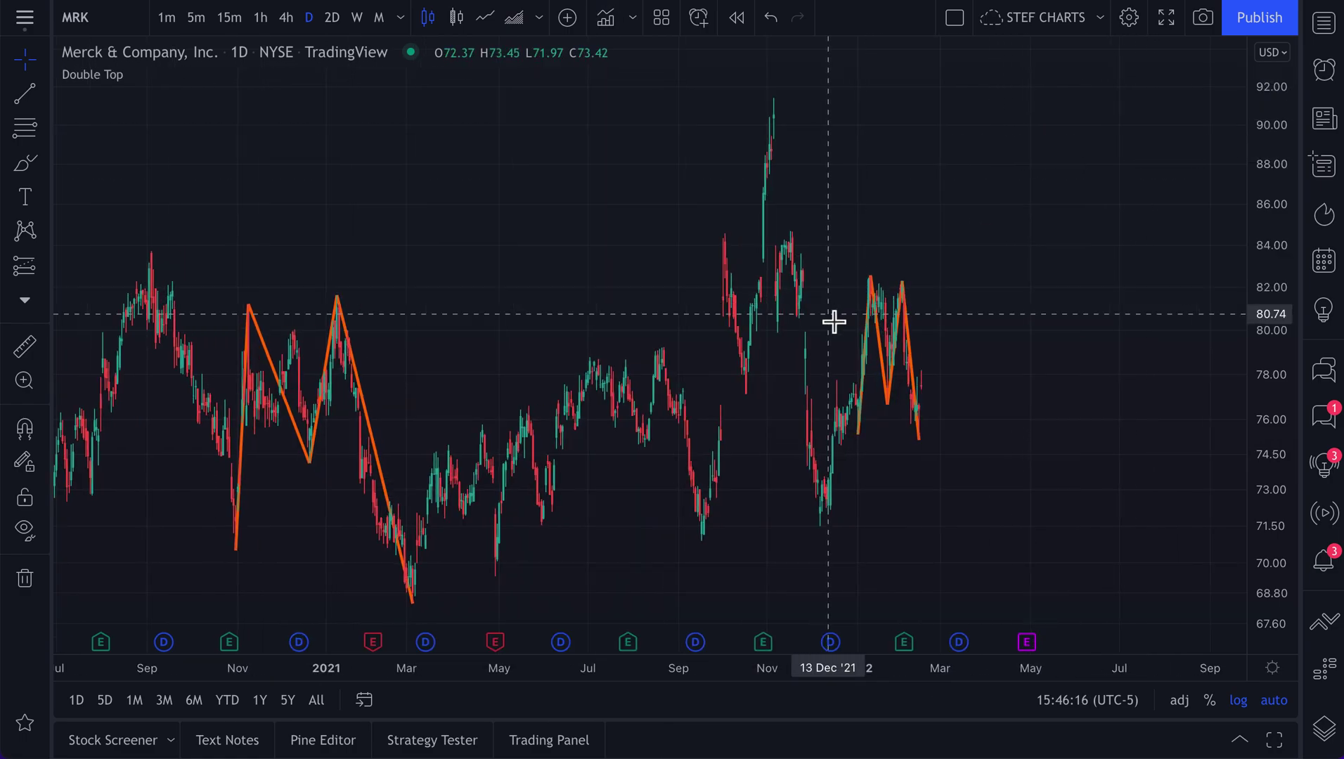
{"action": "scroll", "coordinate": [834, 320], "scroll_direction": "up", "scroll_amount": 5}
{"action": "left_click_drag", "start_coordinate": [833, 318], "coordinate": [501, 317]}
{"action": "scroll", "coordinate": [501, 317], "scroll_direction": "up", "scroll_amount": 3}
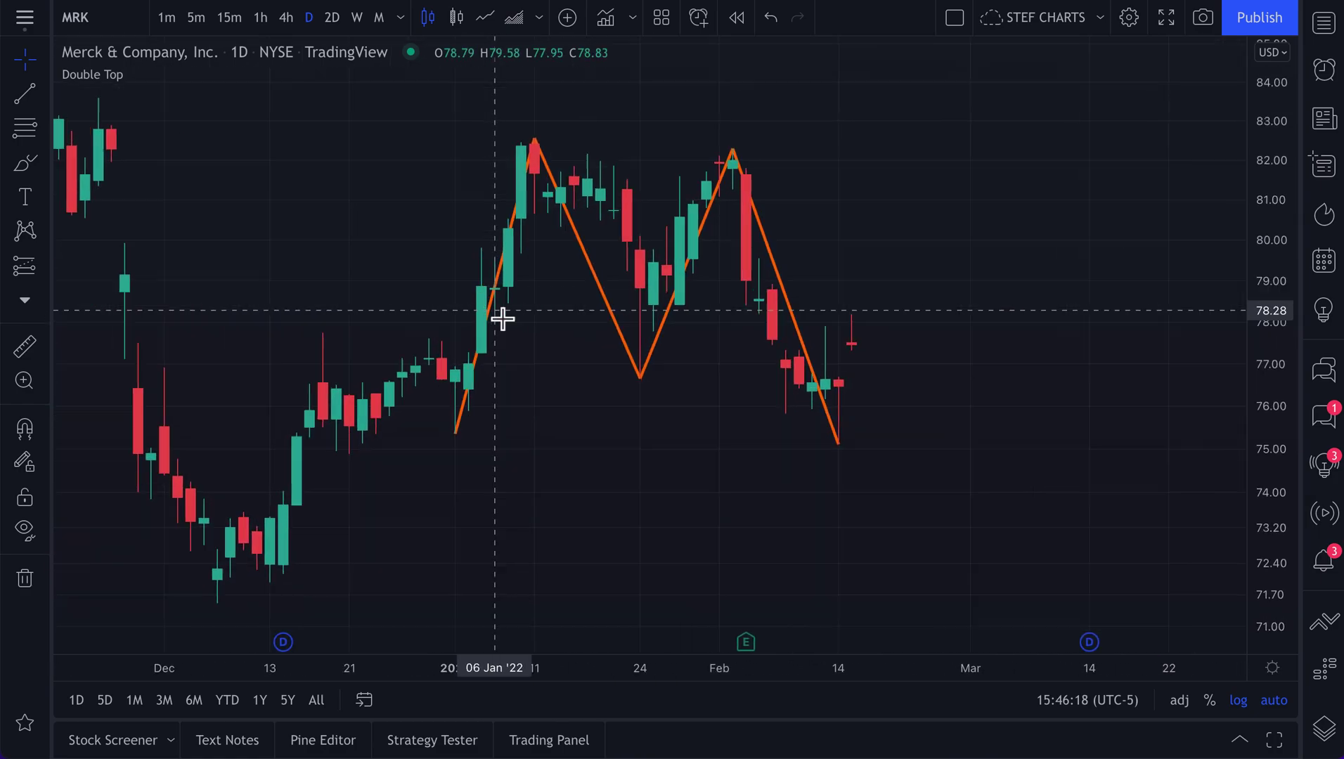
{"action": "scroll", "coordinate": [562, 355], "scroll_direction": "down", "scroll_amount": 1}
- Brush a short rising stroke from the mid-February low to the latest candle, and undo it
{"action": "left_click", "coordinate": [23, 169]}
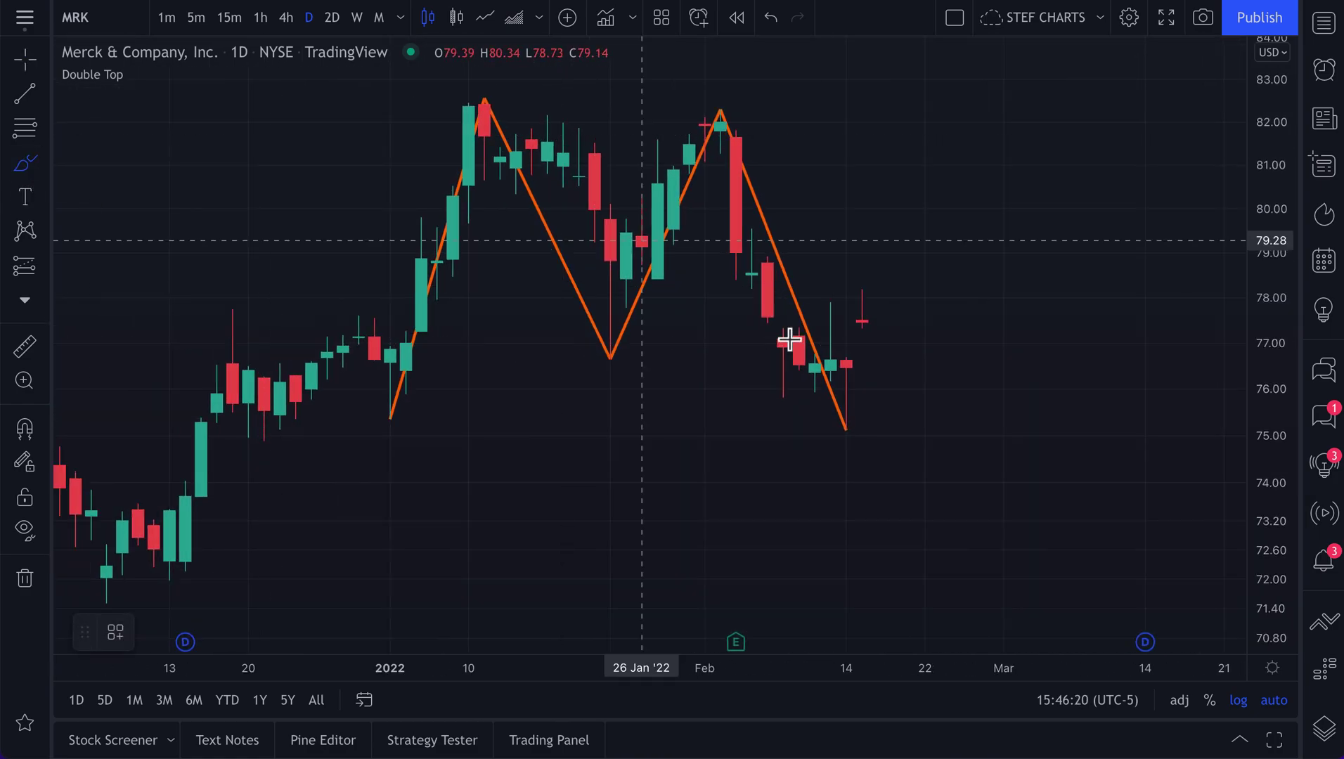
{"action": "left_click_drag", "start_coordinate": [846, 411], "coordinate": [871, 325]}
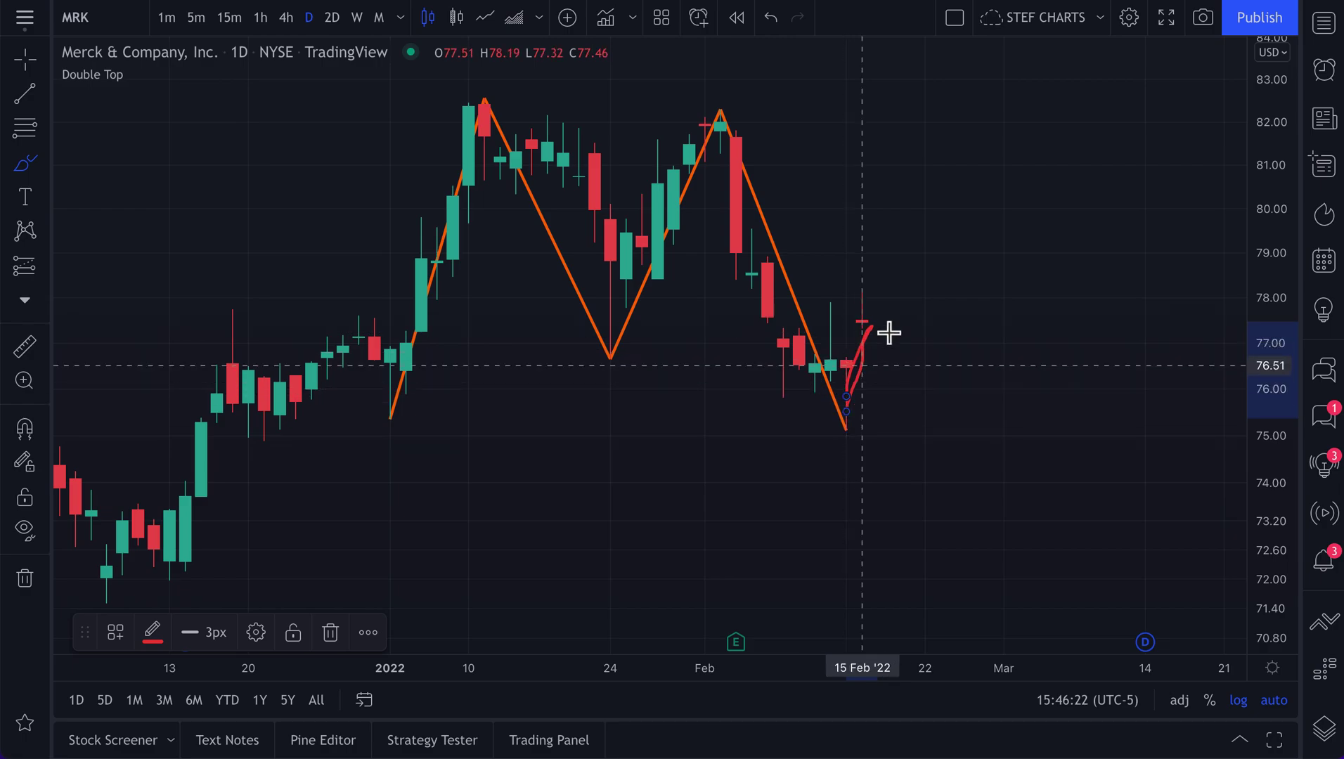
{"action": "key", "text": "ctrl+z"}
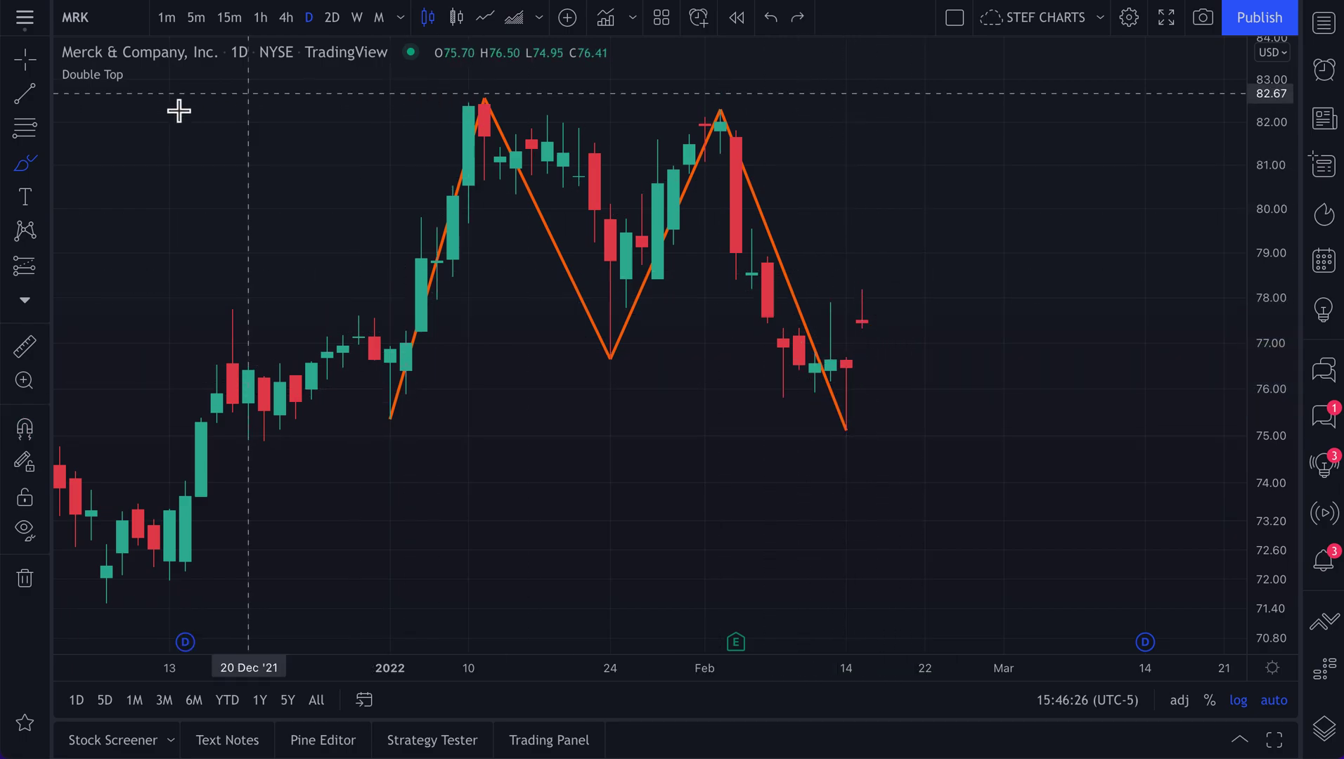
- Draw a horizontal trend line across the two peaks at about 82.20, from 03 Jan to 02 Mar 2022
{"action": "left_click", "coordinate": [25, 97]}
{"action": "left_click", "coordinate": [436, 95]}
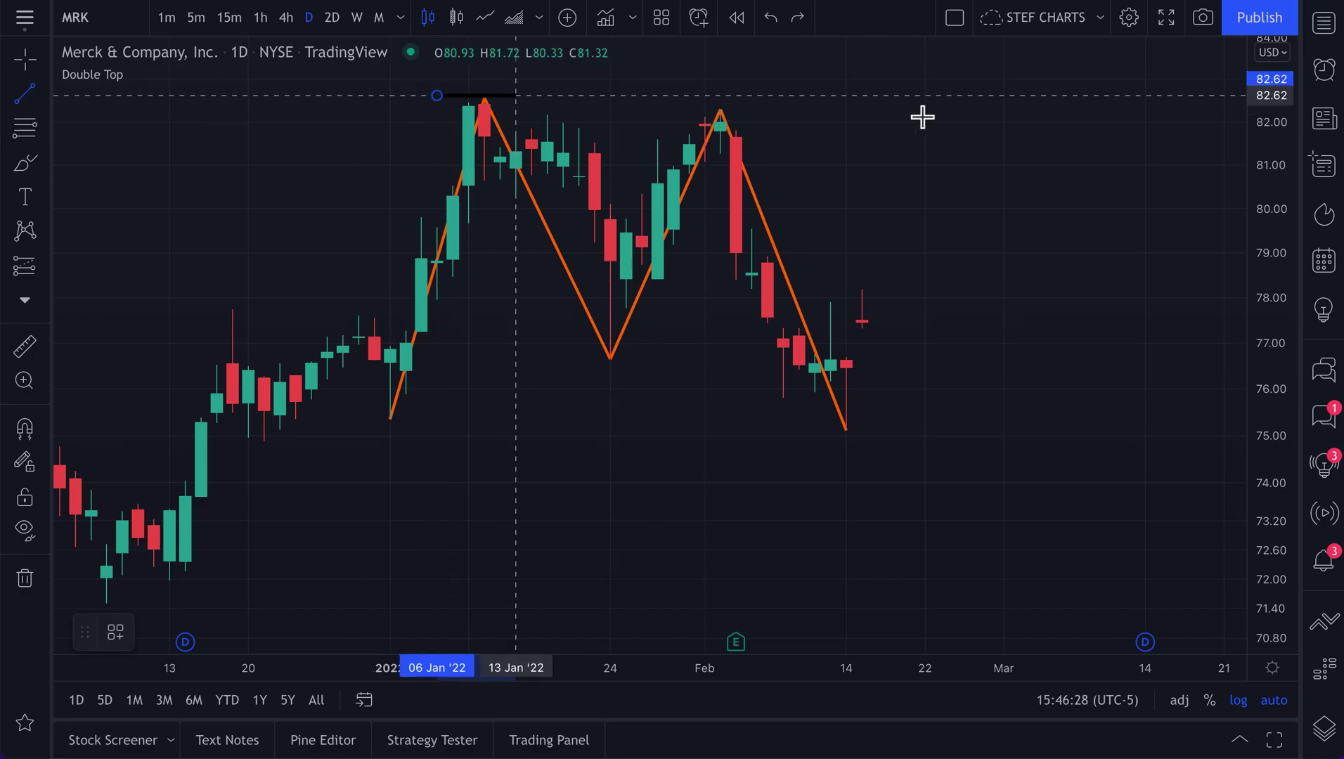
{"action": "left_click", "coordinate": [1070, 101]}
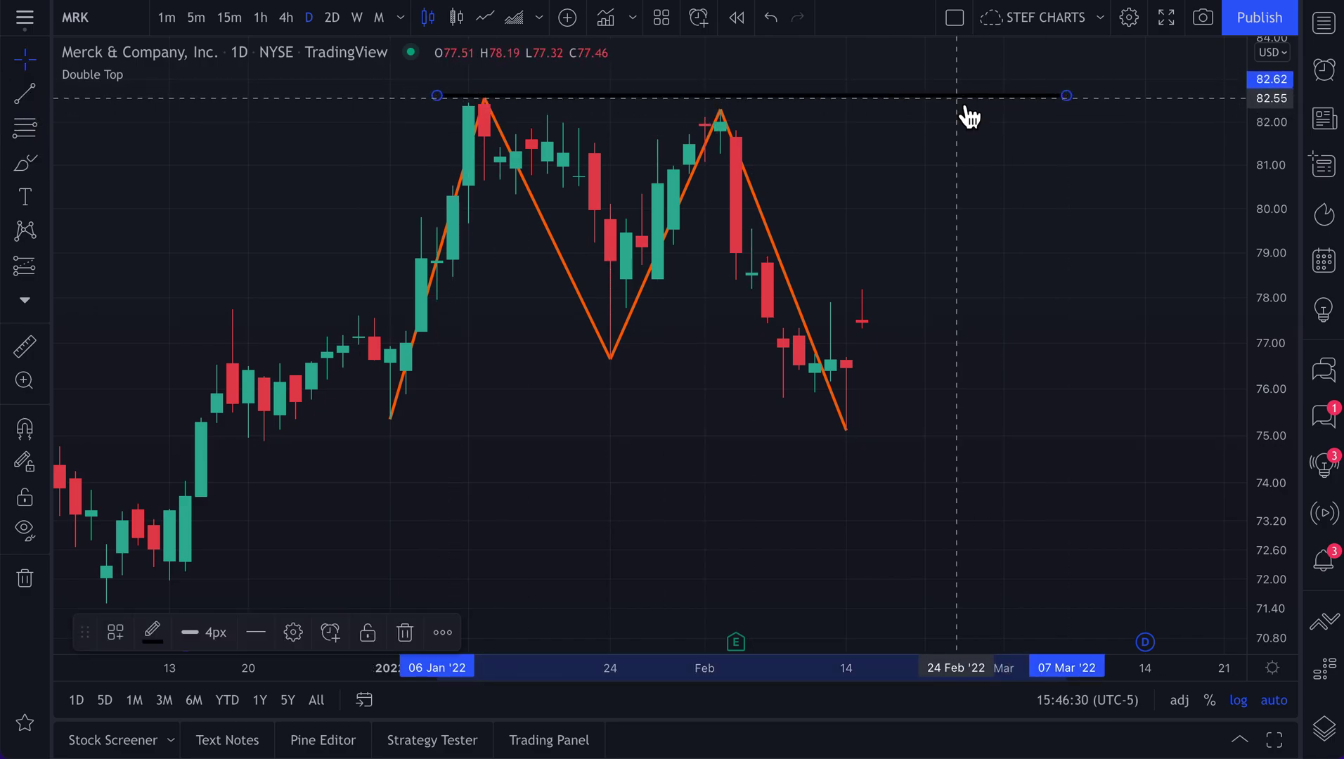
{"action": "left_click_drag", "start_coordinate": [961, 114], "coordinate": [912, 129]}
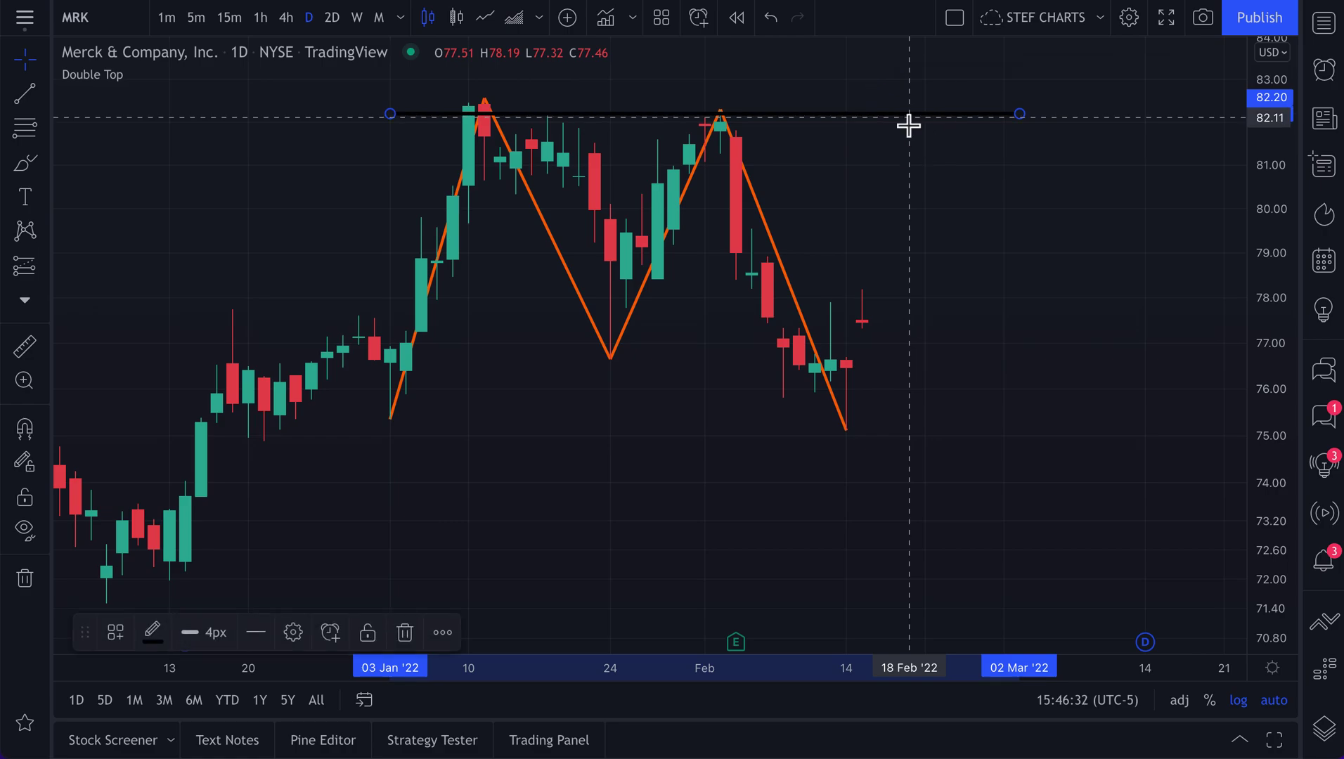
- Open the alert creation dialog for the trend line, dismiss it, and delete the line
{"action": "right_click", "coordinate": [908, 113]}
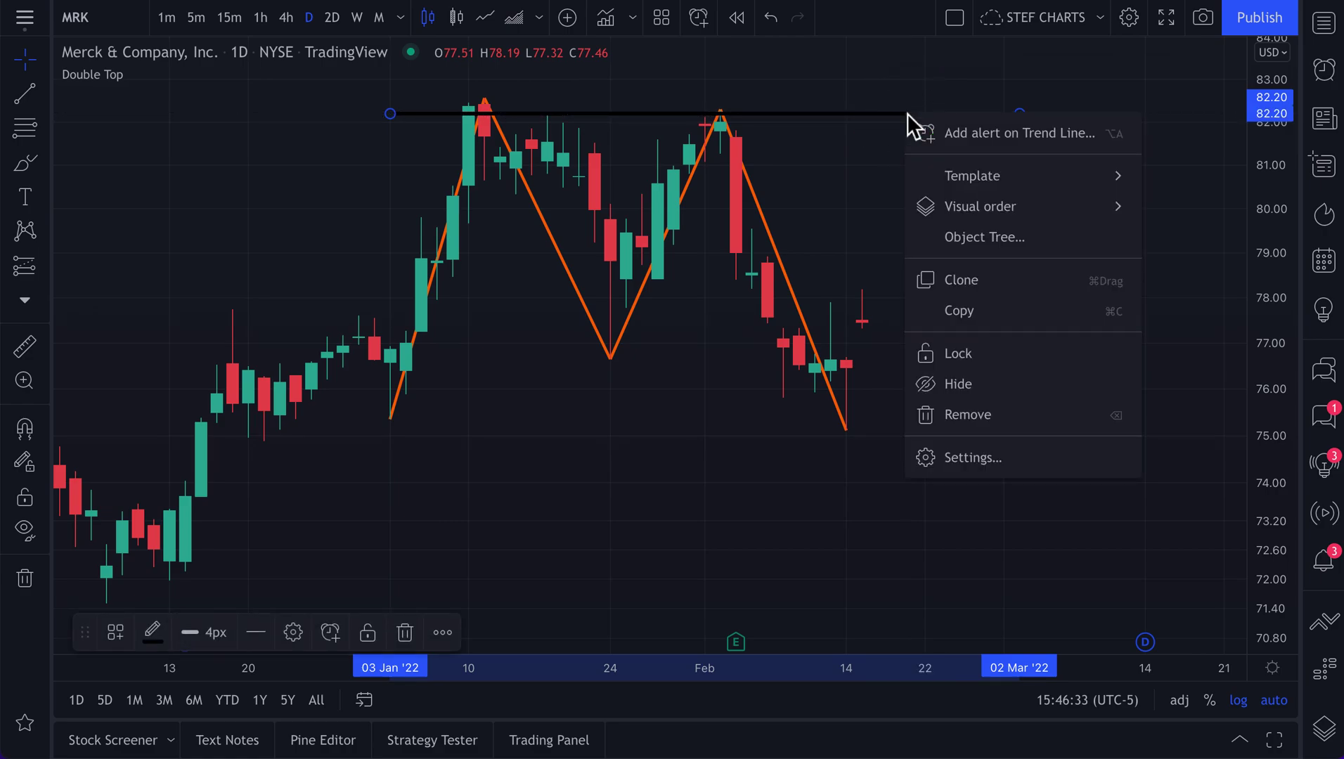
{"action": "left_click", "coordinate": [998, 133]}
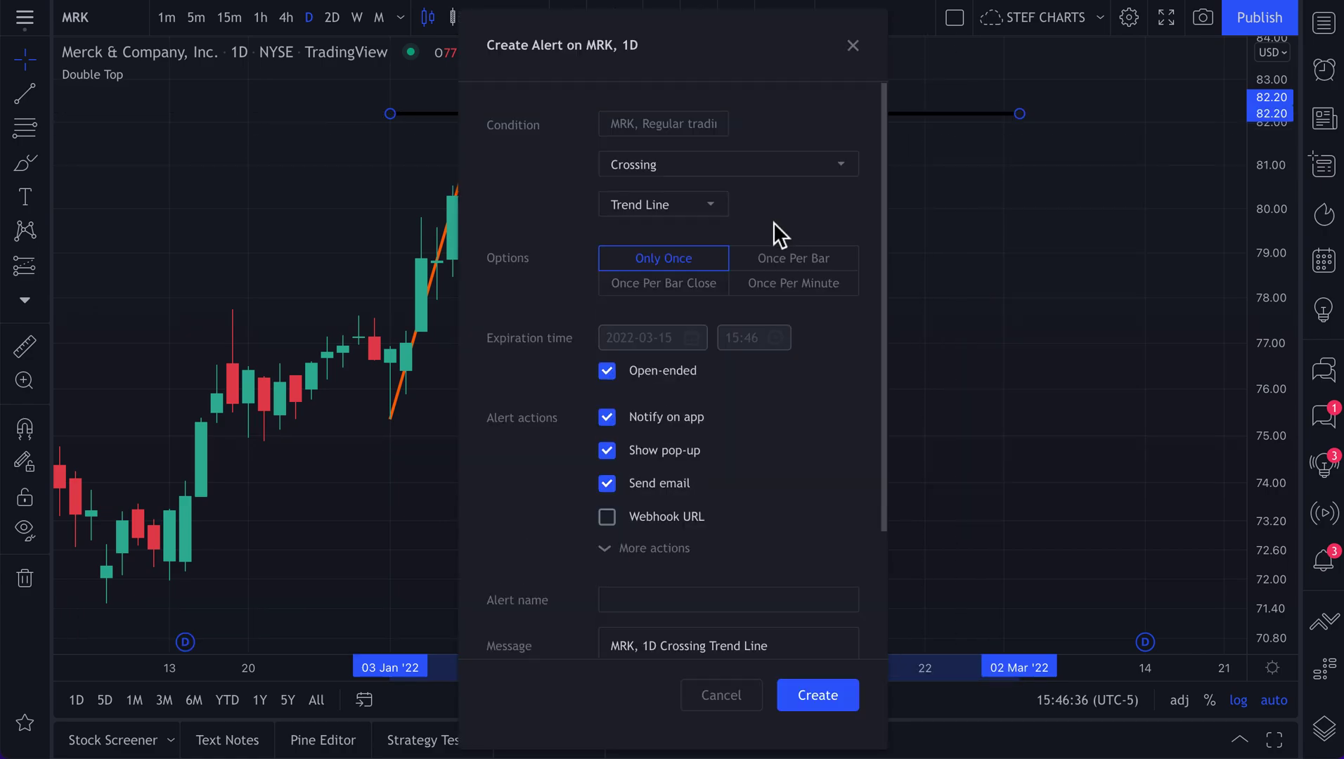
{"action": "key", "text": "Escape"}
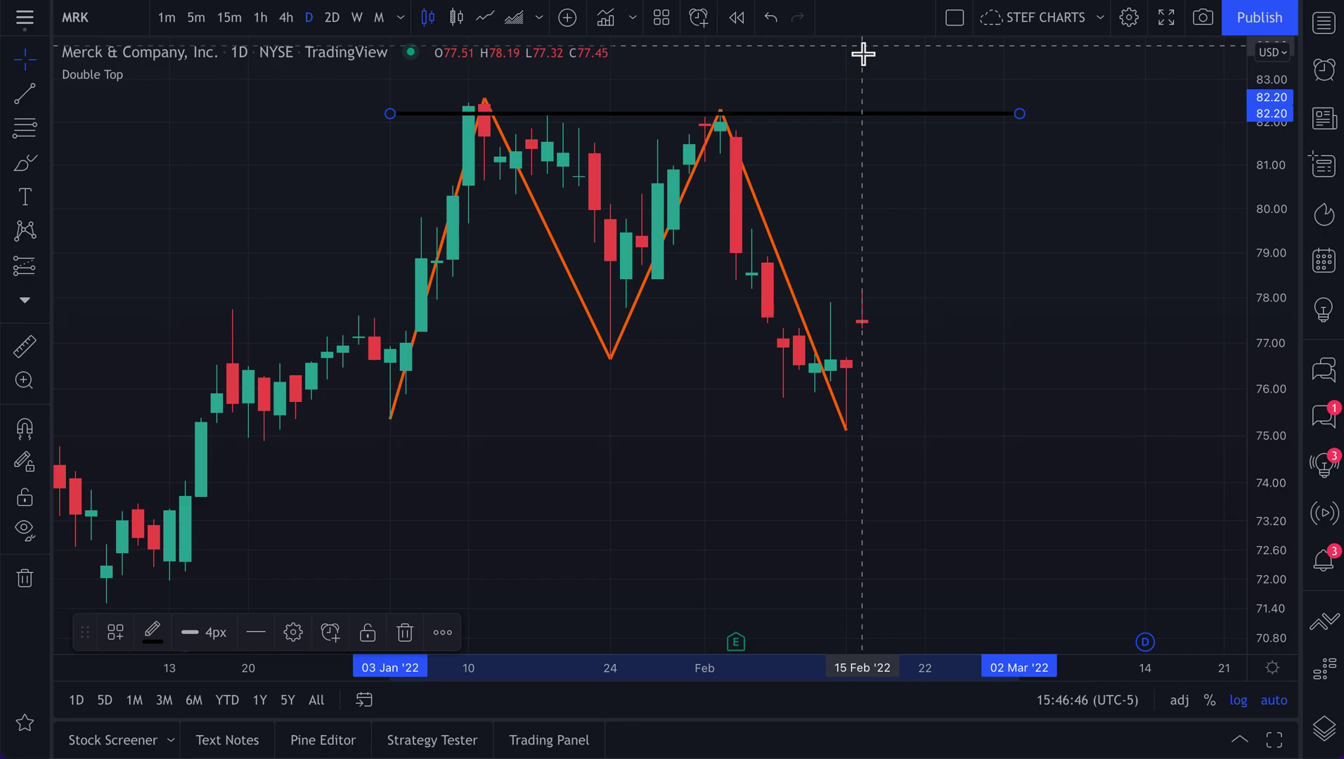
{"action": "key", "text": "Delete"}
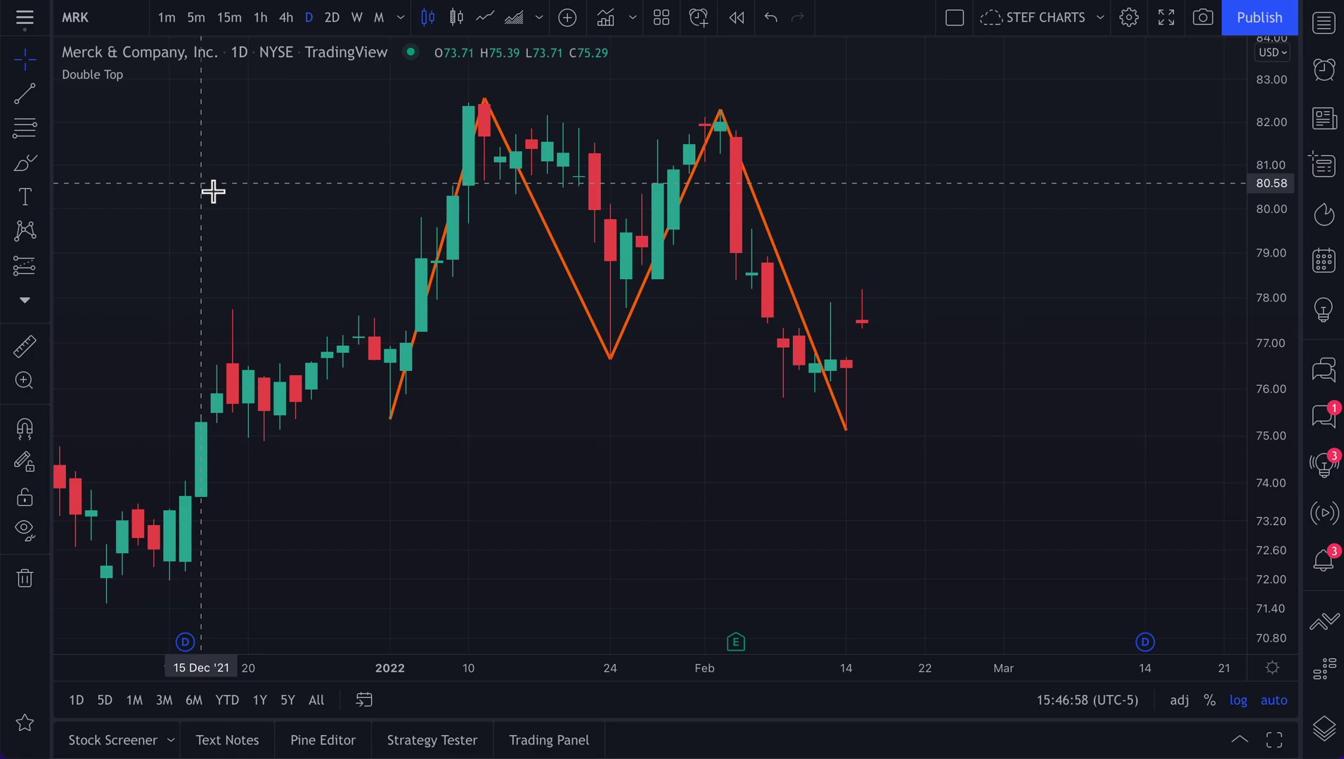
- Hide the Double Top indicator on the MRK chart
{"action": "left_click", "coordinate": [25, 92]}
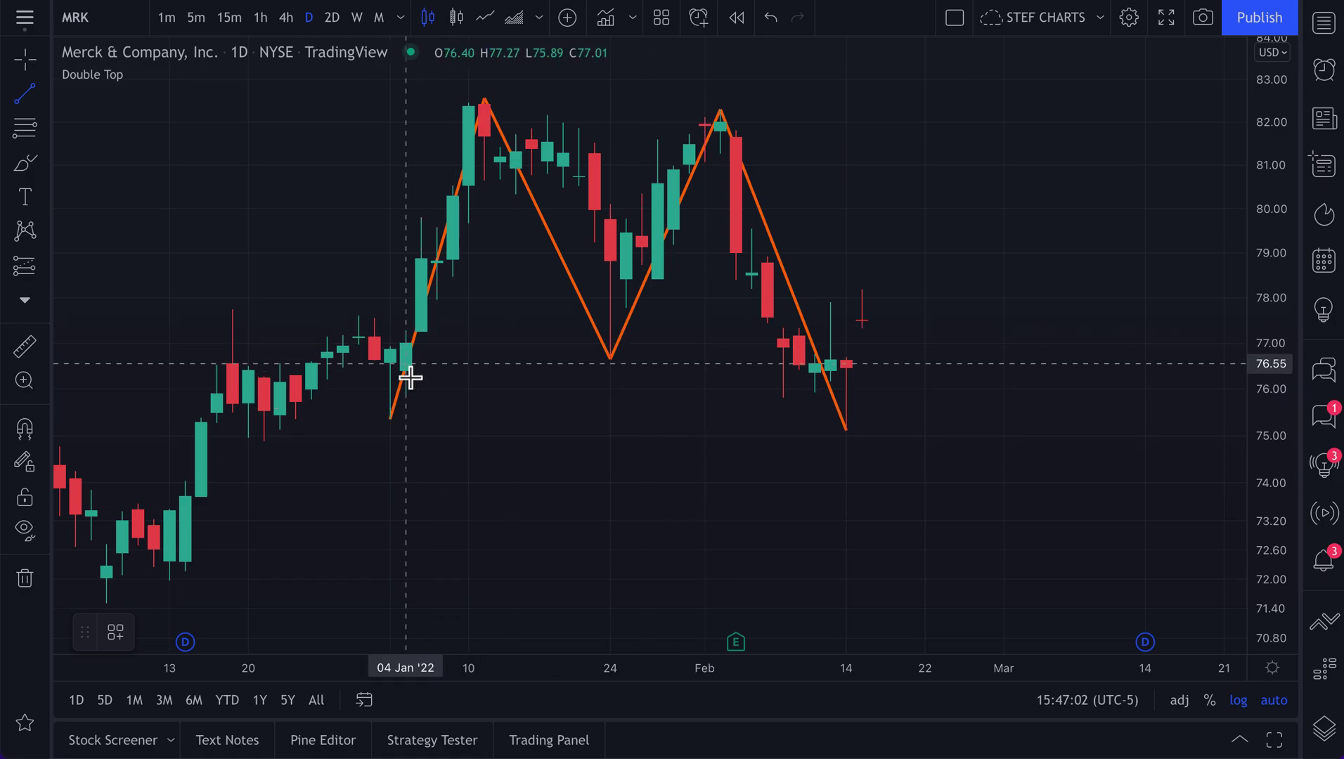
{"action": "left_click", "coordinate": [140, 74]}
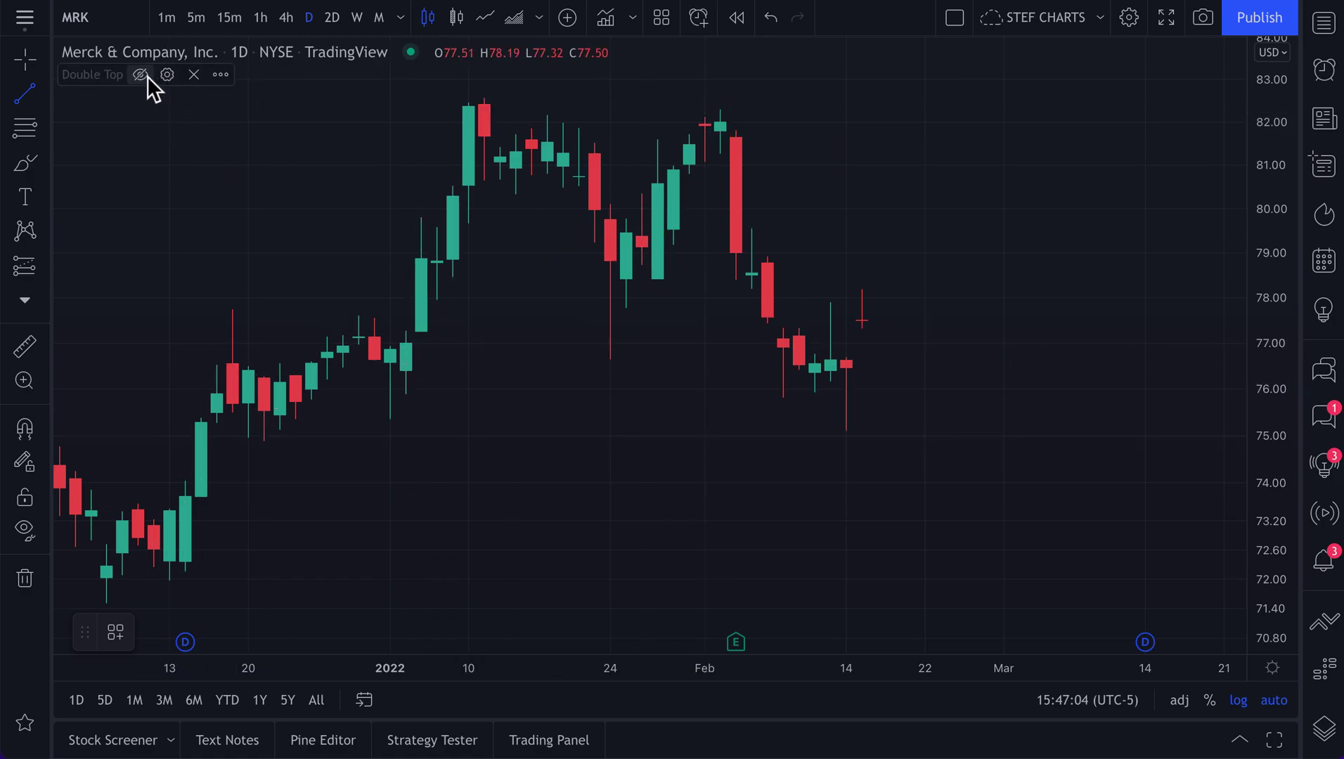
- Draw a trend line from about 76.07 on 04 Jan to about 82.31 on 11 Jan 2022, and delete it
{"action": "left_click", "coordinate": [405, 386]}
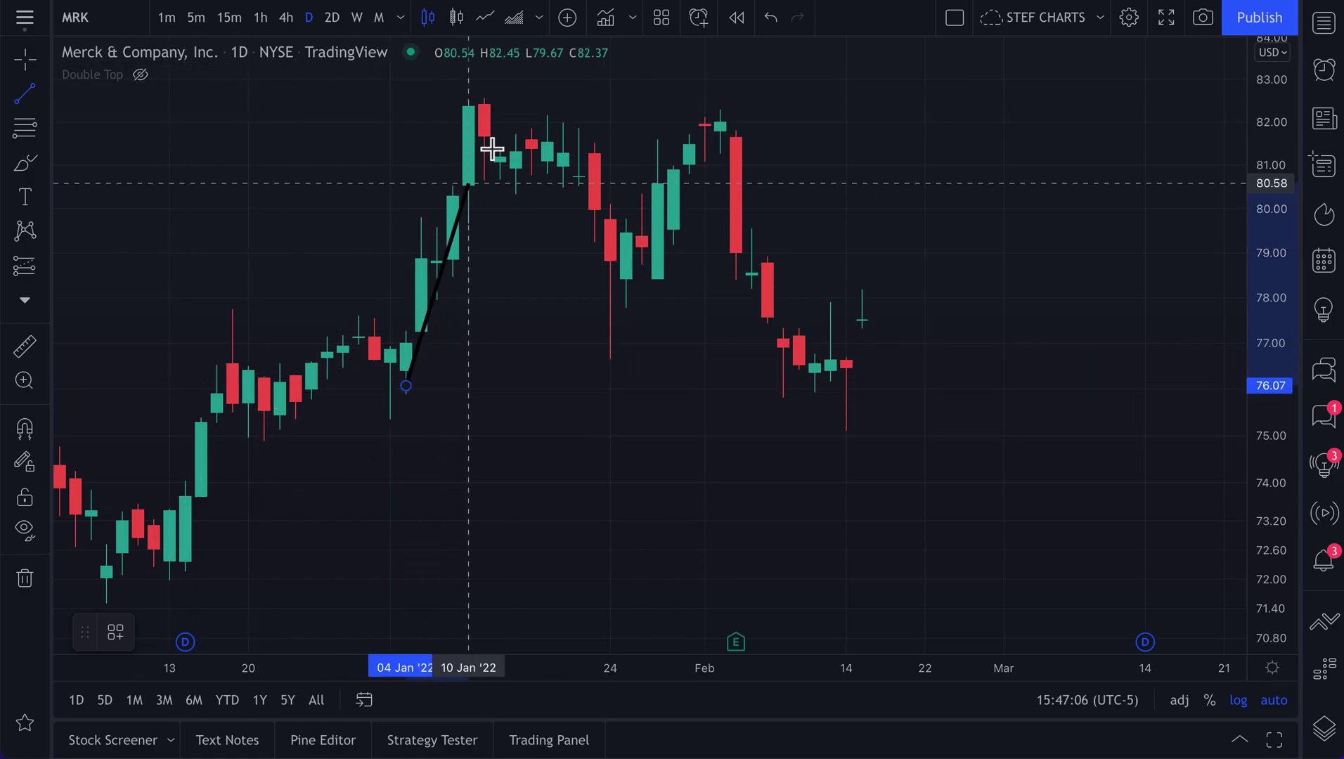
{"action": "left_click", "coordinate": [491, 116]}
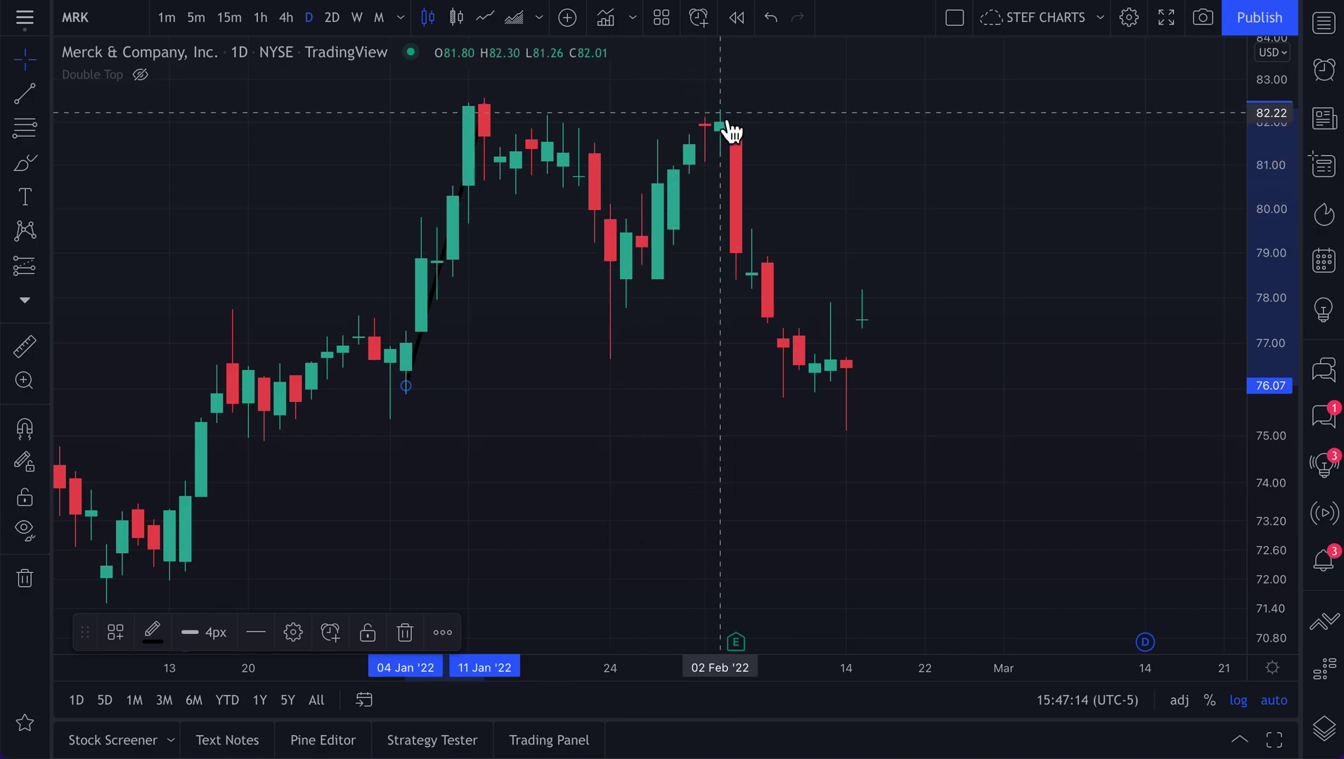
{"action": "left_click", "coordinate": [444, 279]}
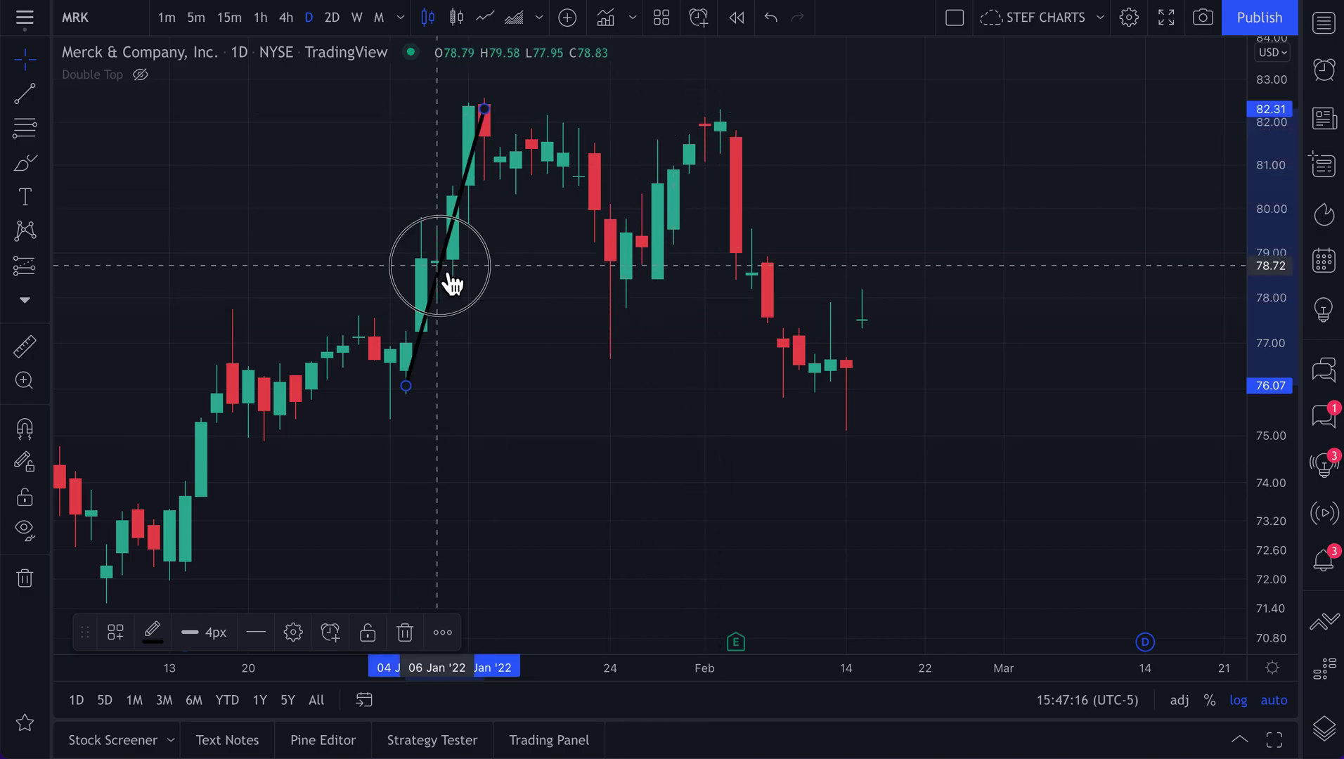
{"action": "key", "text": "Delete"}
- Draw a path tracing the double top from about 76.28 on 04 Jan through both peaks to about 76.38 on 09 Feb 2022
{"action": "left_click", "coordinate": [44, 98]}
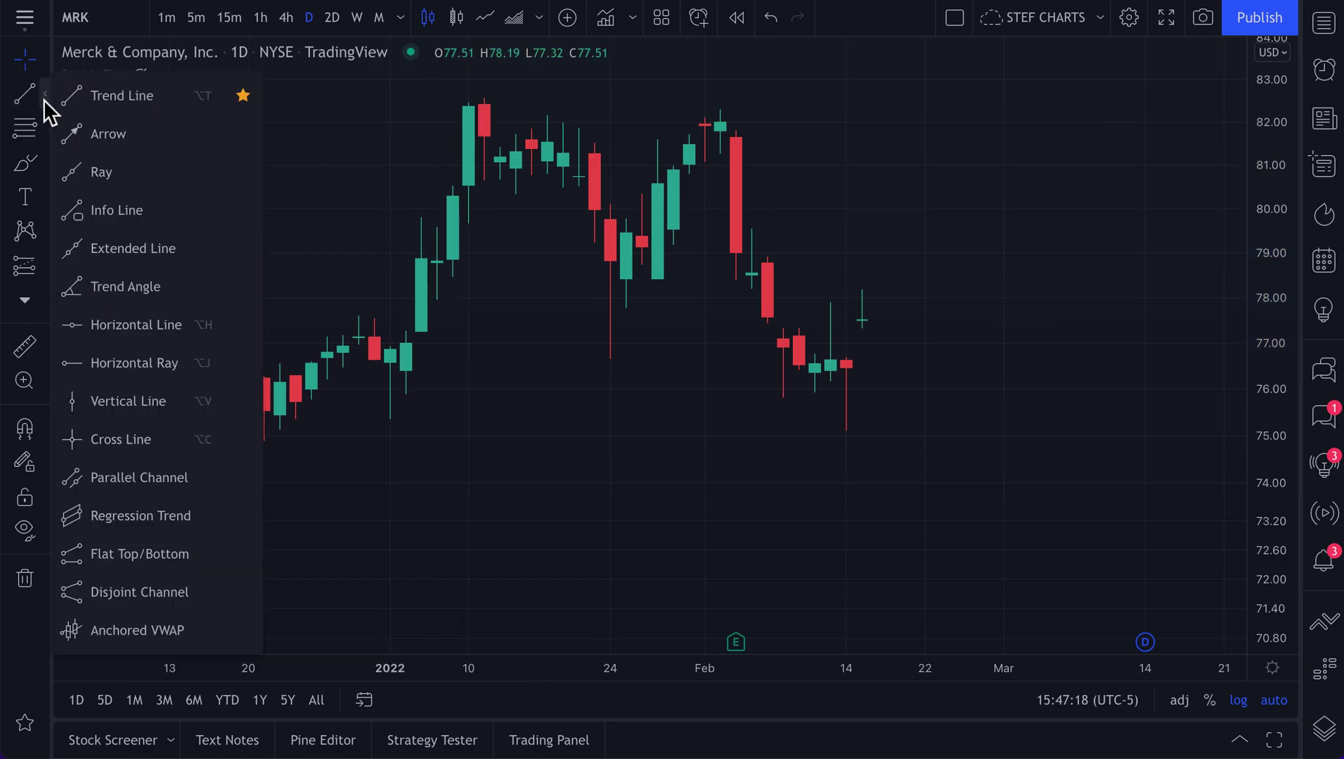
{"action": "left_click", "coordinate": [45, 160]}
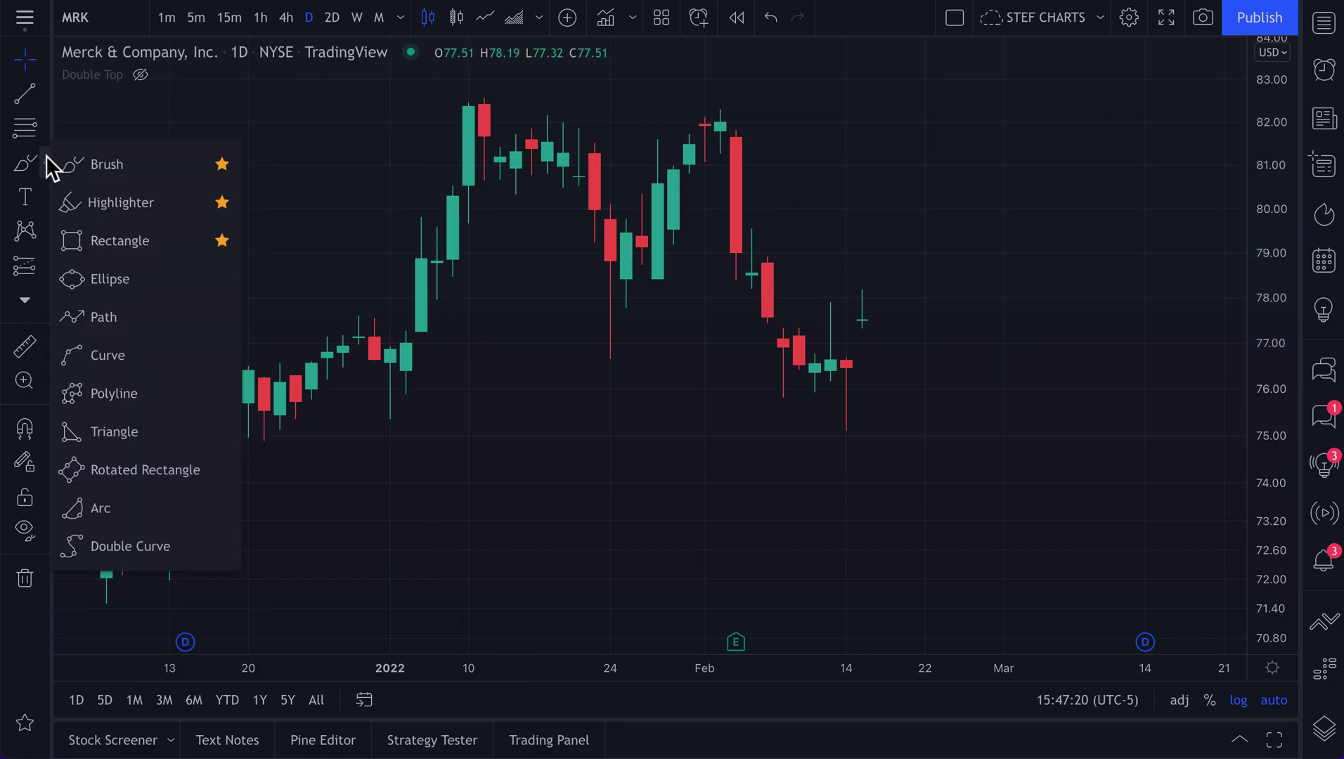
{"action": "left_click", "coordinate": [106, 317]}
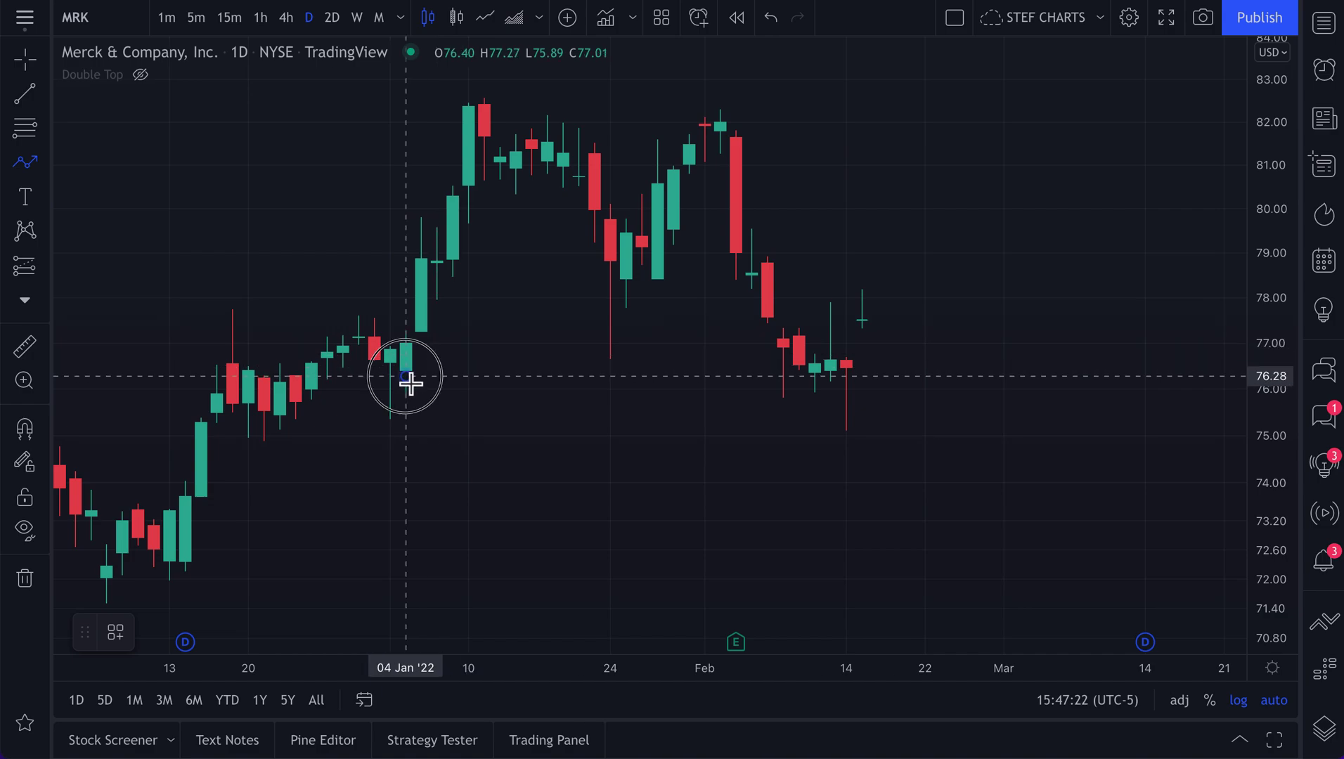
{"action": "left_click", "coordinate": [485, 110]}
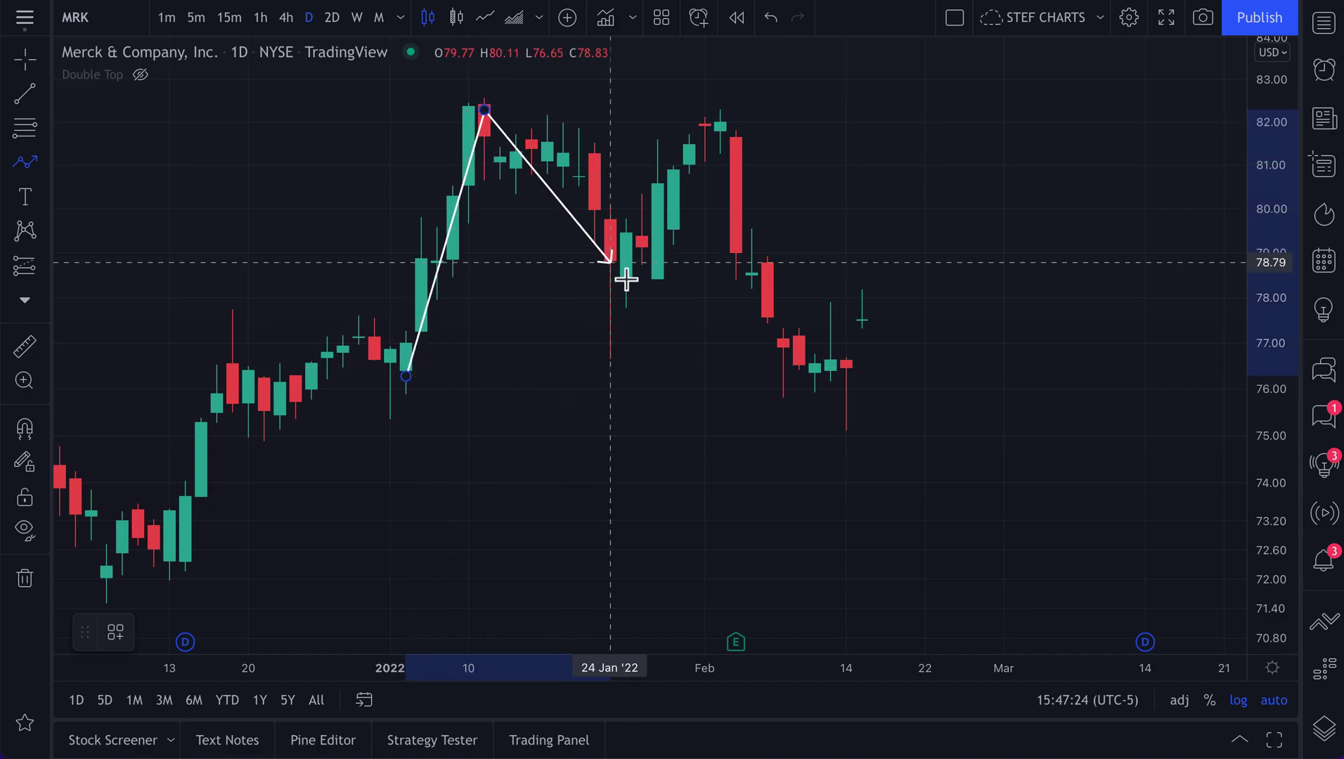
{"action": "left_click", "coordinate": [628, 292]}
{"action": "left_click", "coordinate": [727, 124]}
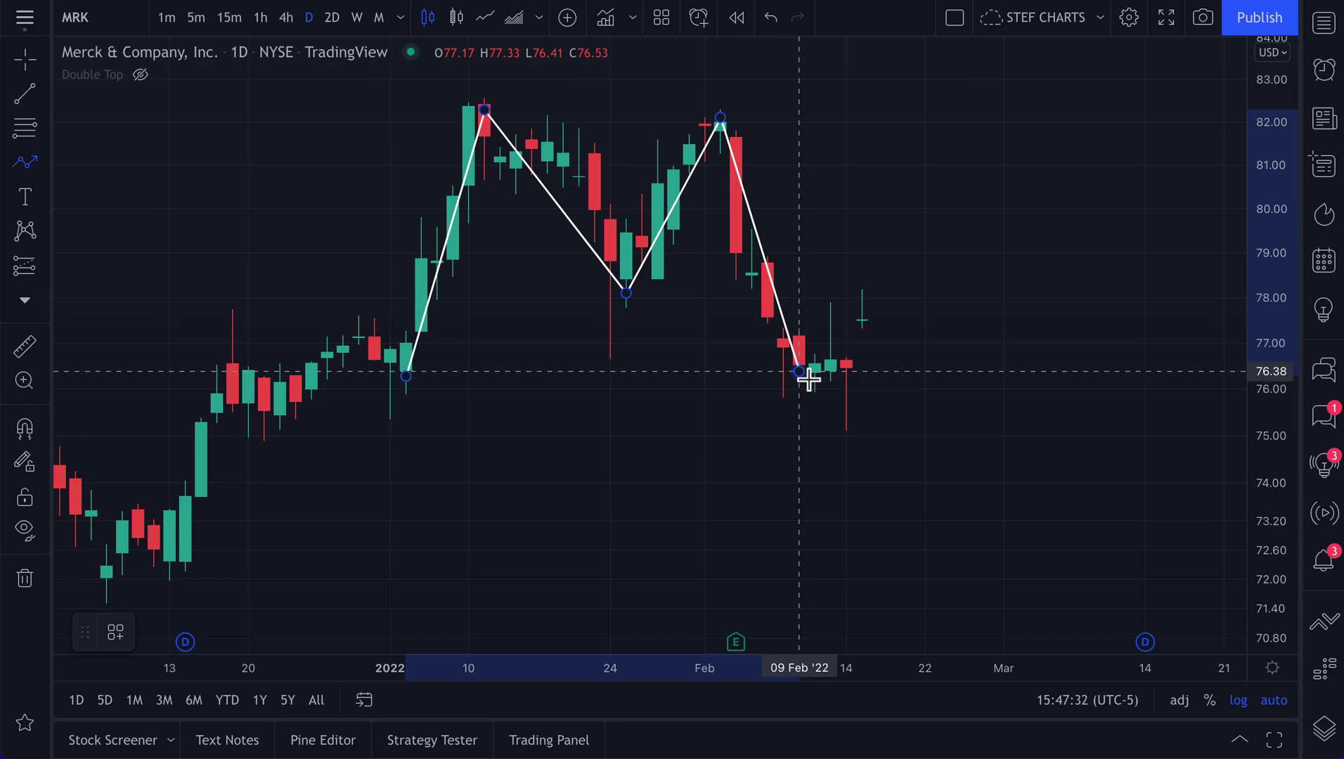
{"action": "double_click", "coordinate": [803, 373]}
{"action": "left_click", "coordinate": [972, 421]}
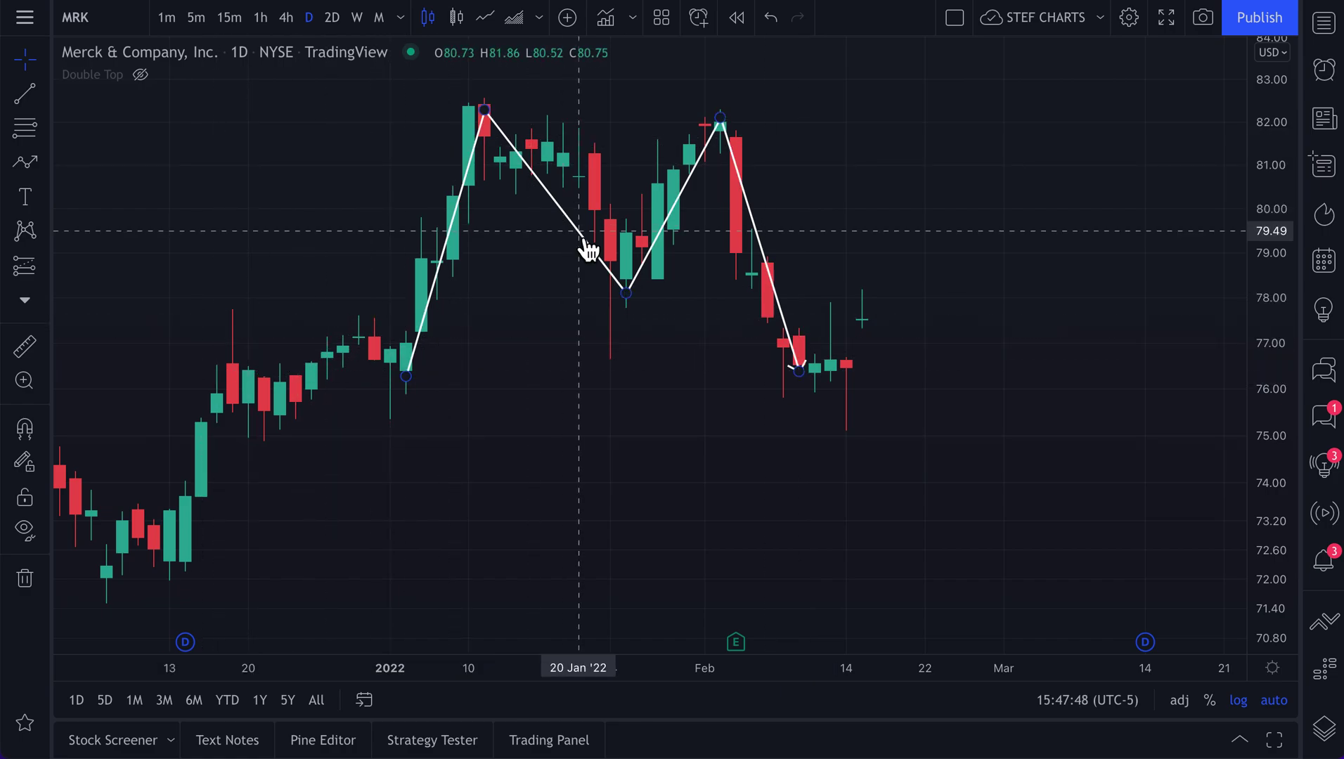
- Add a second Double Top chart pattern indicator to compare with the hand-drawn path
{"action": "key", "text": "slash"}
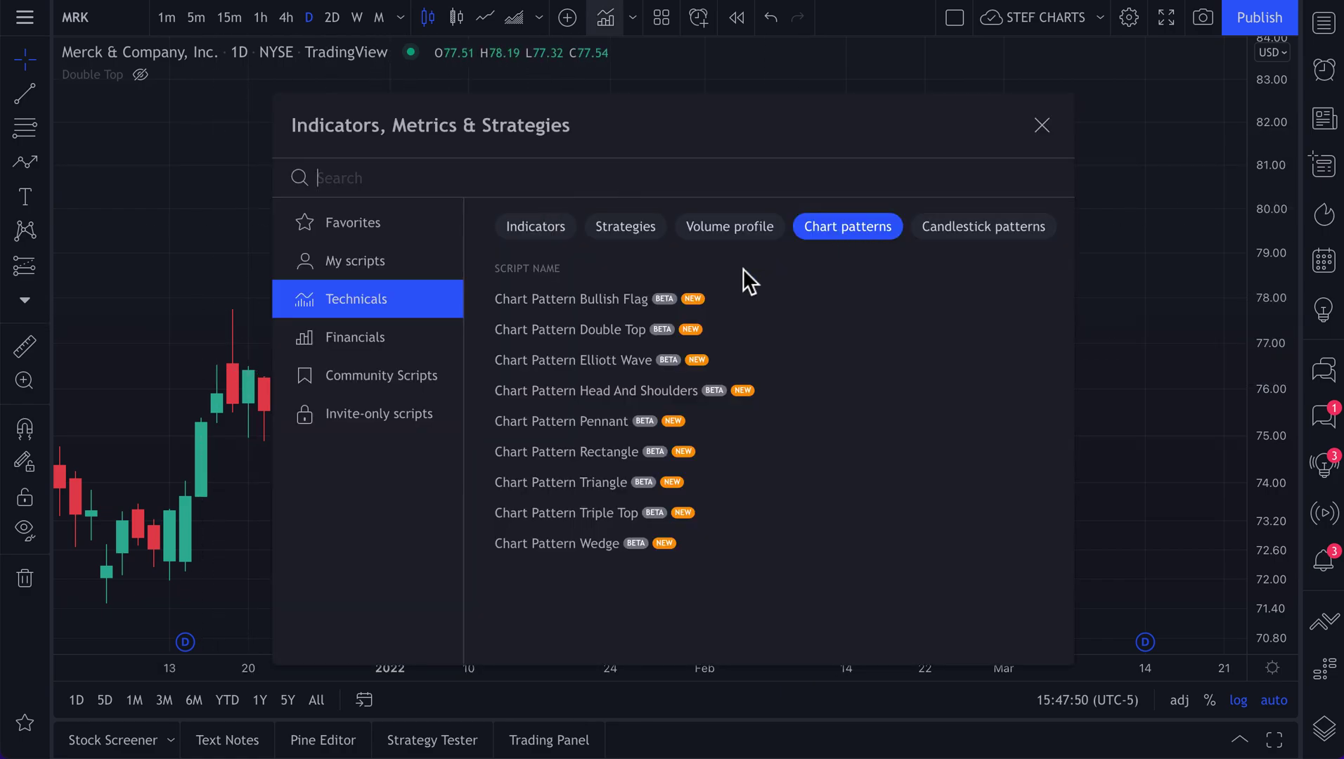
{"action": "left_click", "coordinate": [653, 330]}
{"action": "left_click", "coordinate": [1050, 135]}
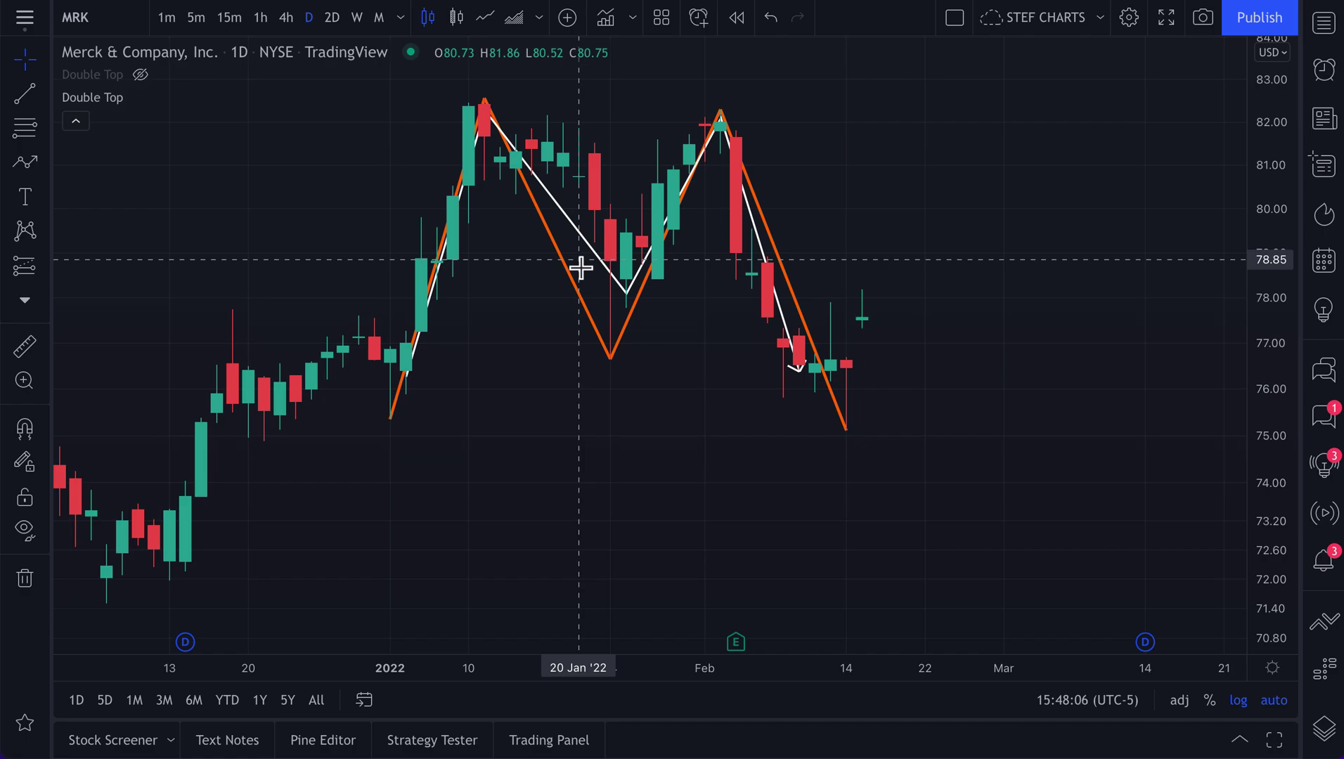
- Circle the two peaks of the double top with the Brush tool, and undo the strokes
{"action": "left_click", "coordinate": [44, 169]}
{"action": "left_click", "coordinate": [100, 170]}
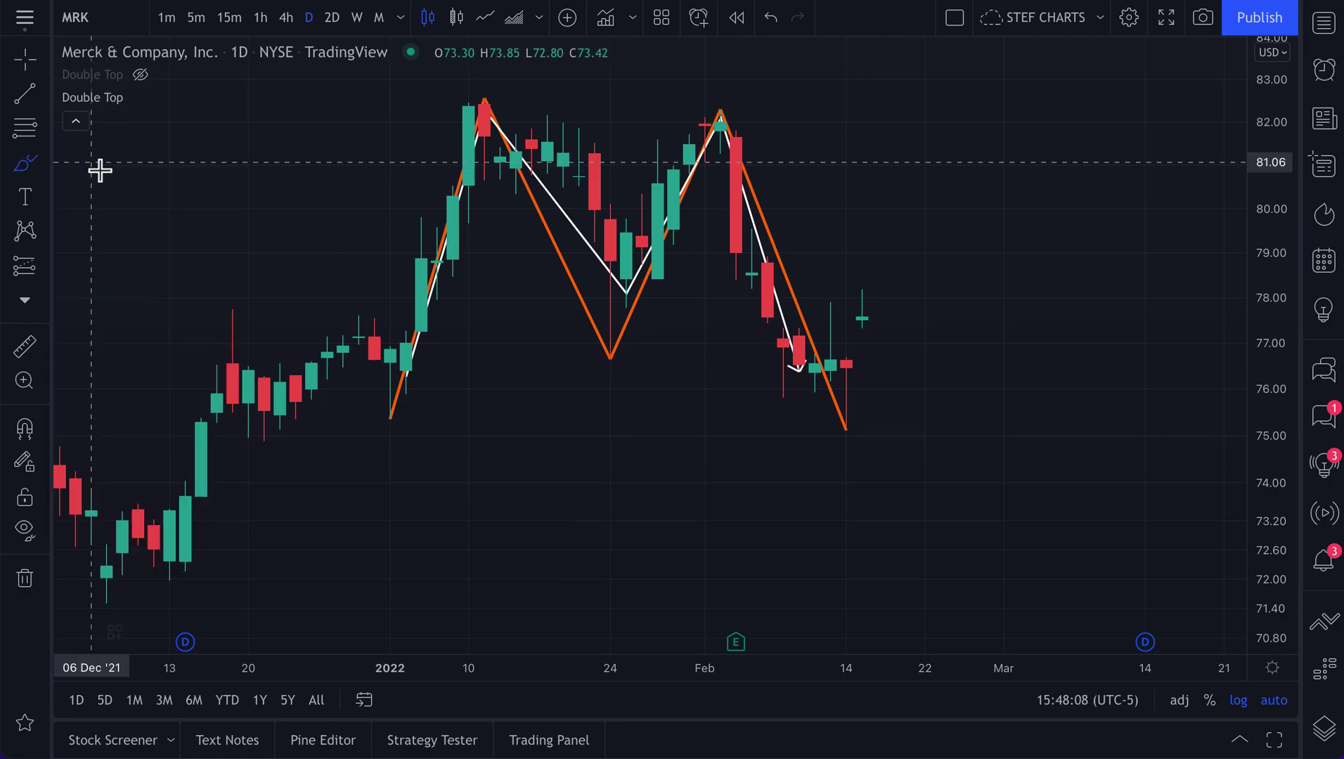
{"action": "mouse_move", "coordinate": [482, 84]}
{"action": "left_mouse_down"}
{"action": "mouse_move", "coordinate": [534, 120]}
{"action": "mouse_move", "coordinate": [449, 130]}
{"action": "left_mouse_up"}
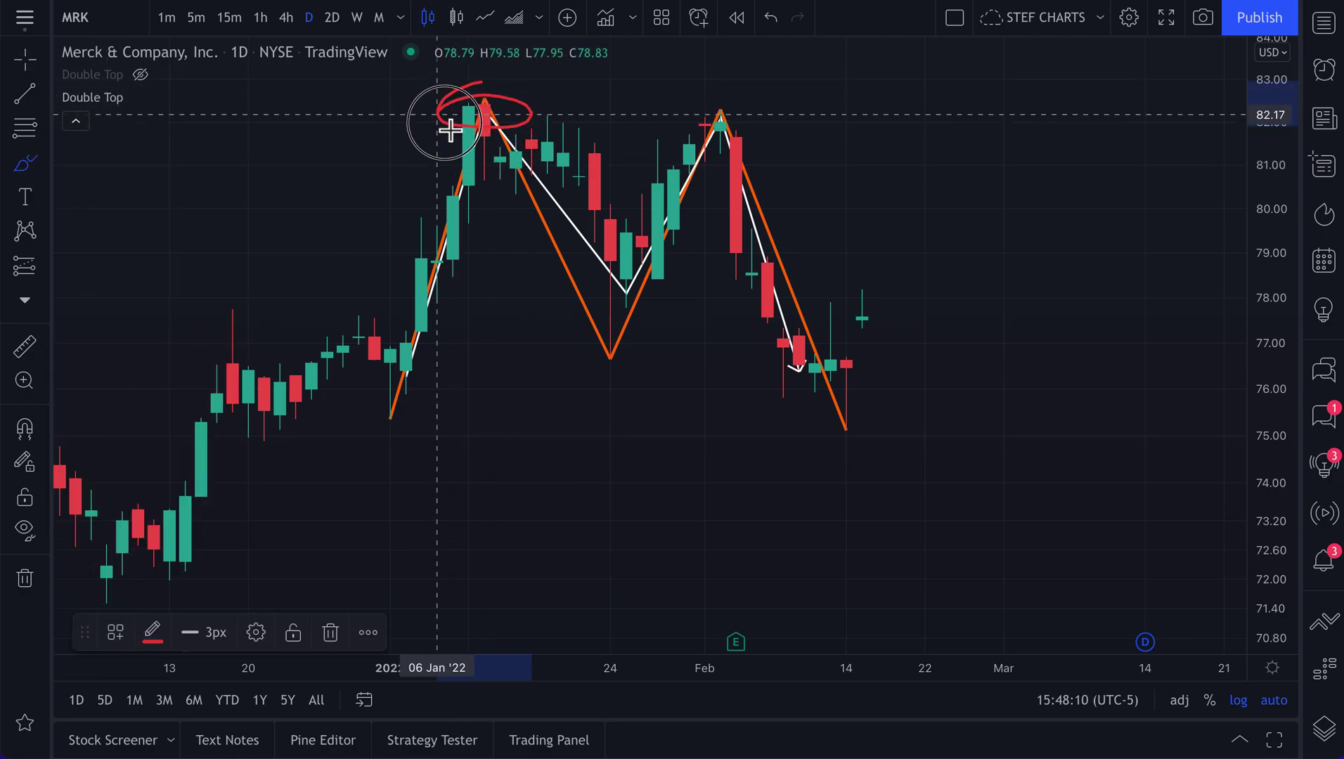
{"action": "left_click_drag", "start_coordinate": [732, 95], "coordinate": [711, 111]}
{"action": "left_click_drag", "start_coordinate": [770, 118], "coordinate": [750, 107]}
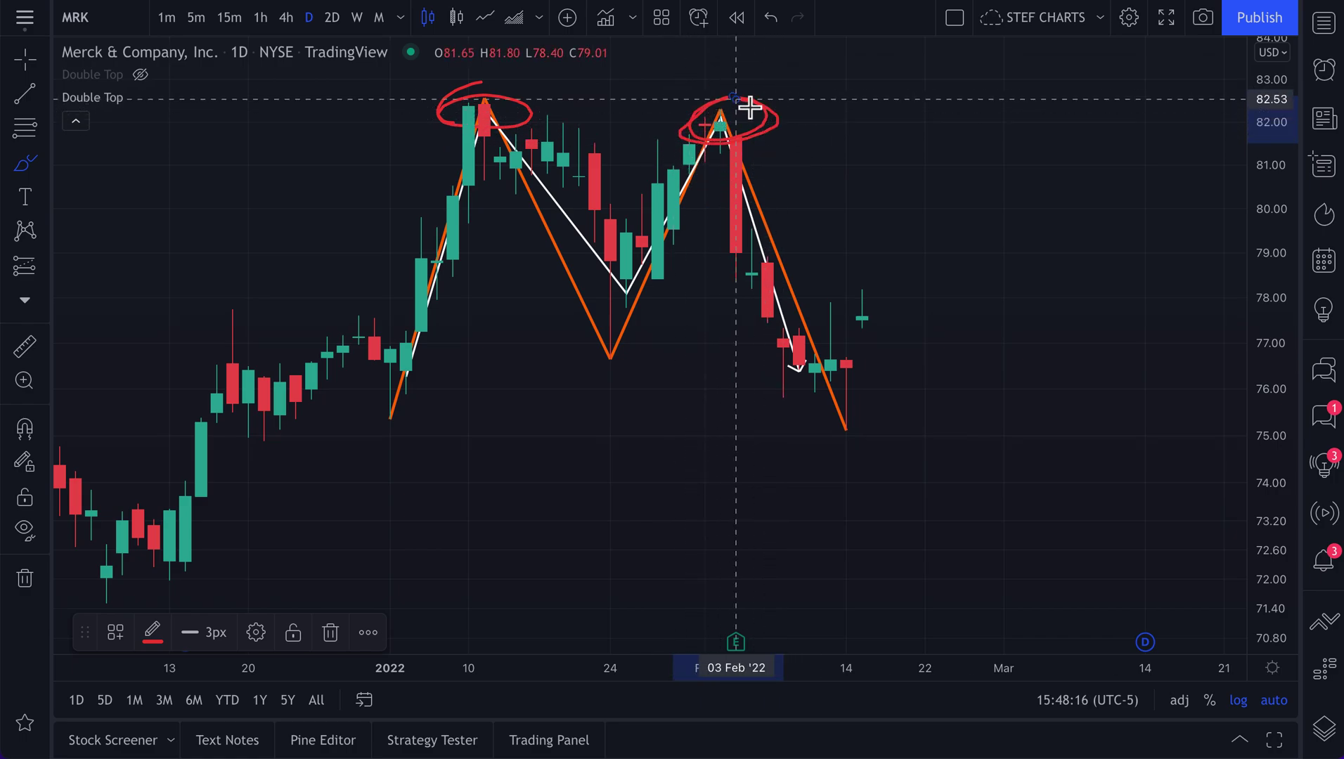
{"action": "key", "text": "ctrl+z"}
{"action": "key", "text": "ctrl+z"}
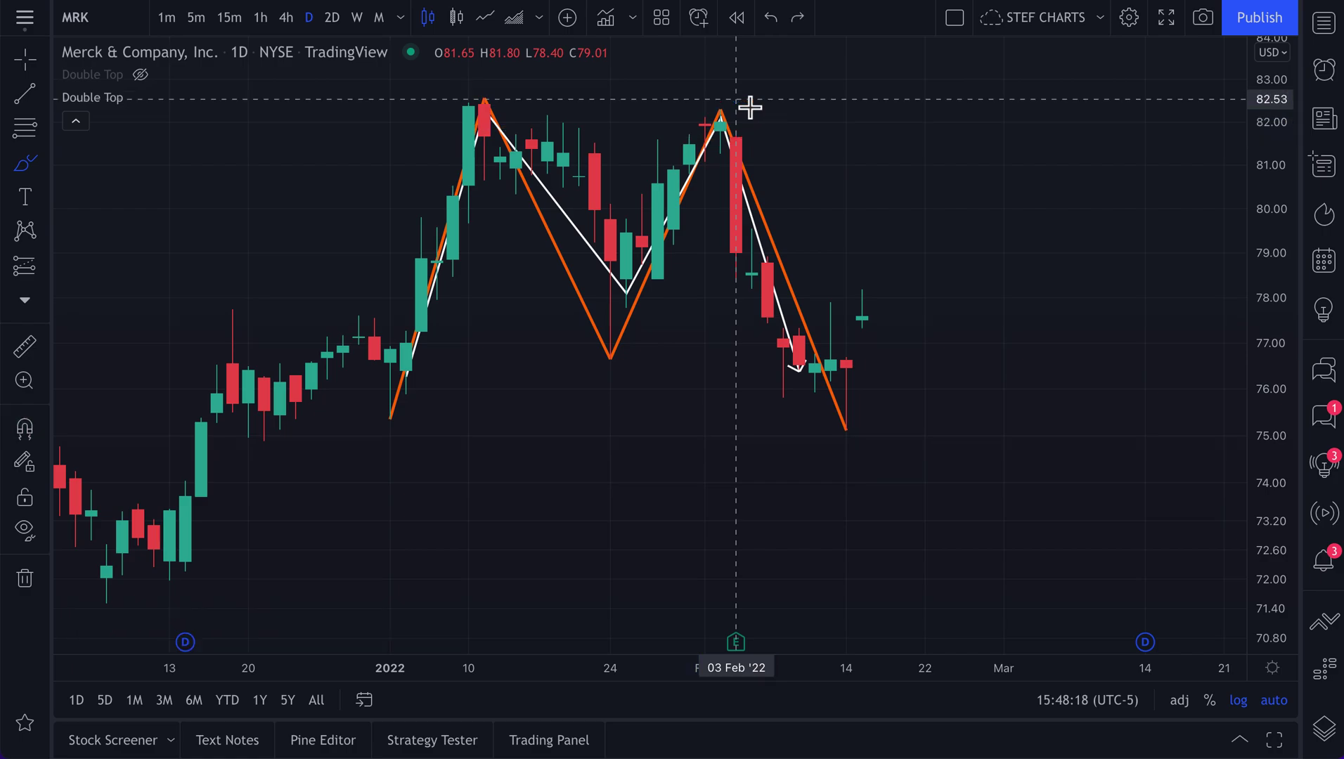